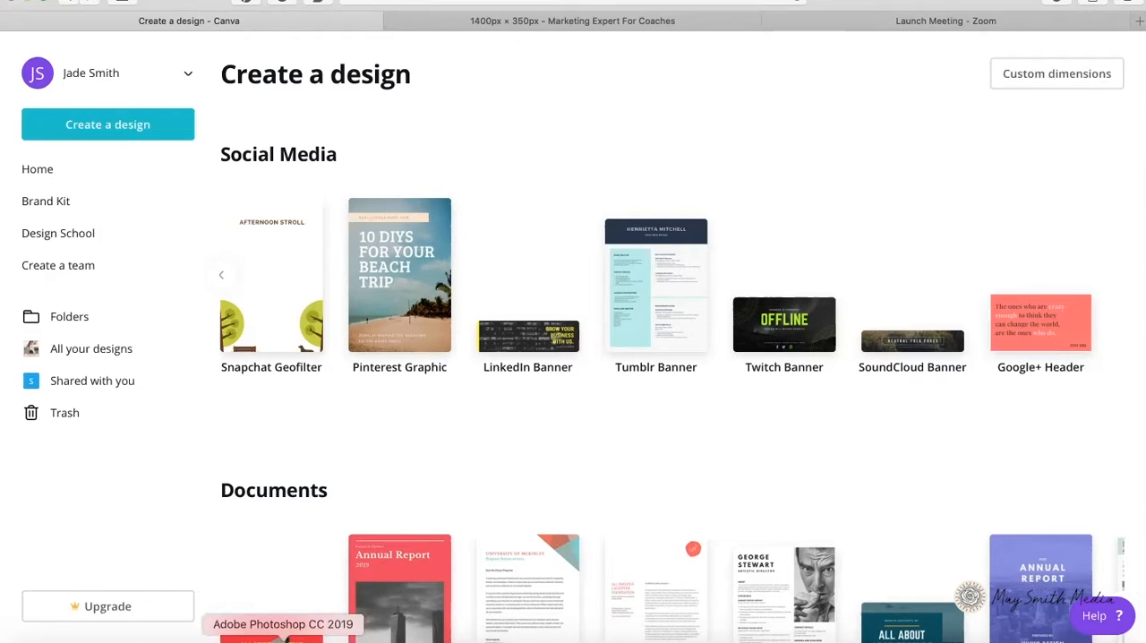
Step: Switch to Photoshop to examine the finished pink LinkedIn banner used as the reference design
{"action": "left_click", "coordinate": [289, 639]}
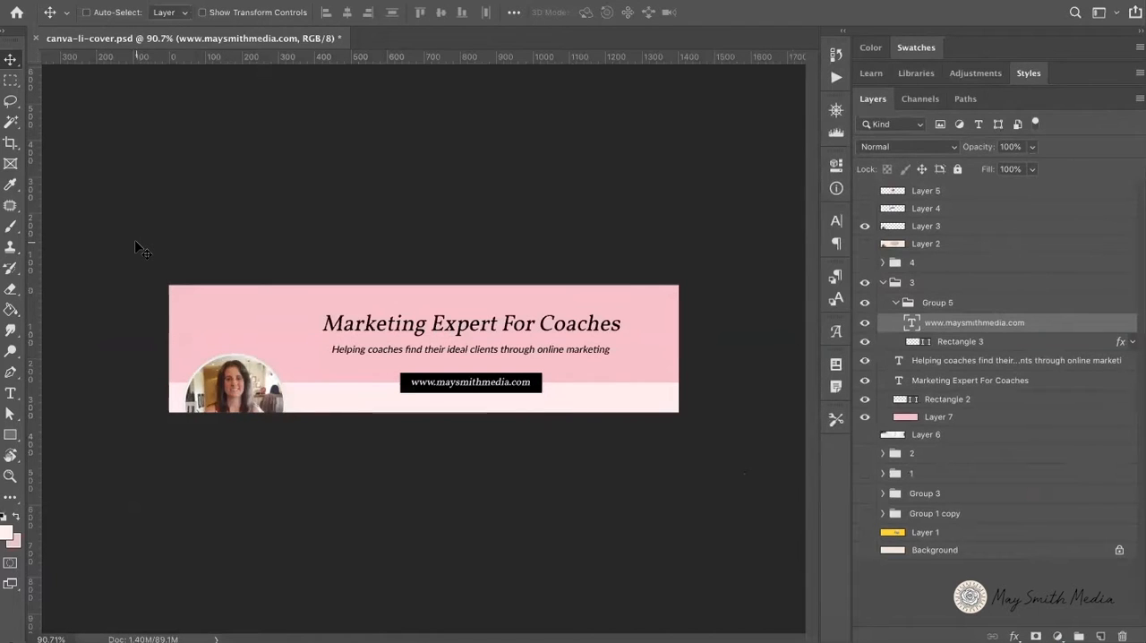
{"action": "left_click", "coordinate": [90, 637]}
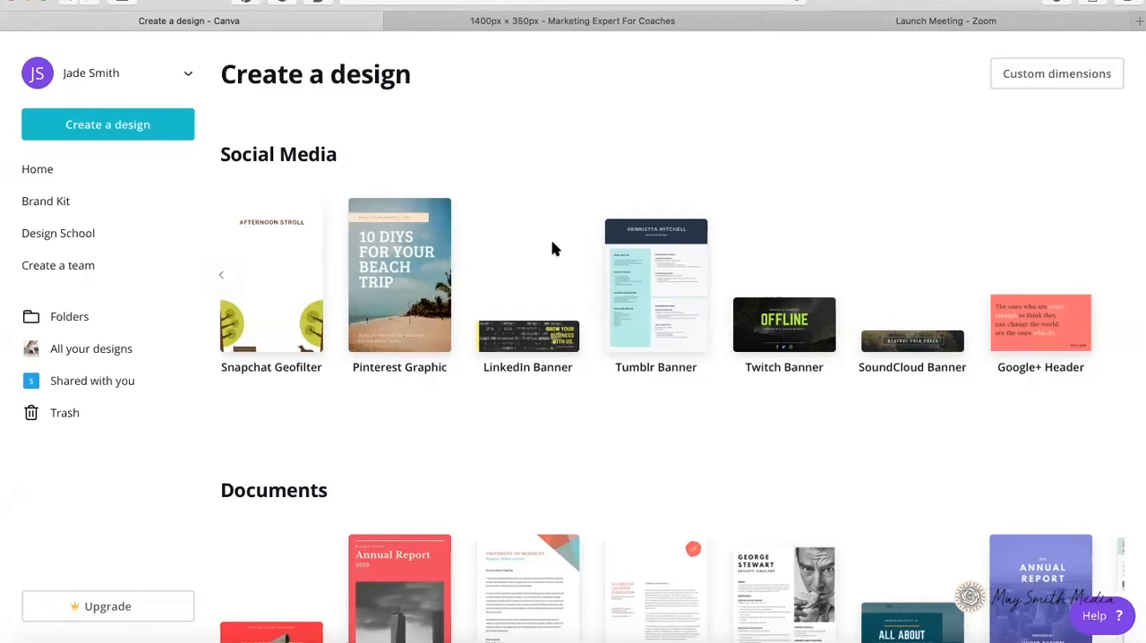
{"action": "left_click", "coordinate": [291, 632]}
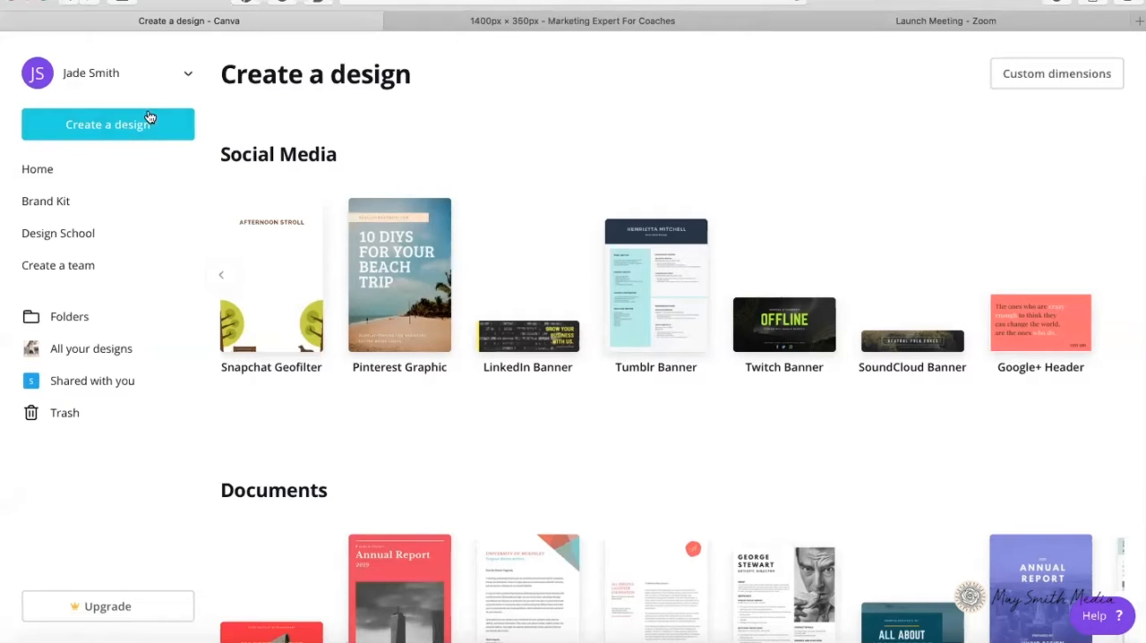
Step: Create a new blank Canva design with custom dimensions of 1400 × 350 px
{"action": "scroll", "coordinate": [533, 206], "scroll_direction": "down", "scroll_amount": 3}
{"action": "scroll", "coordinate": [533, 208], "scroll_direction": "up", "scroll_amount": 3}
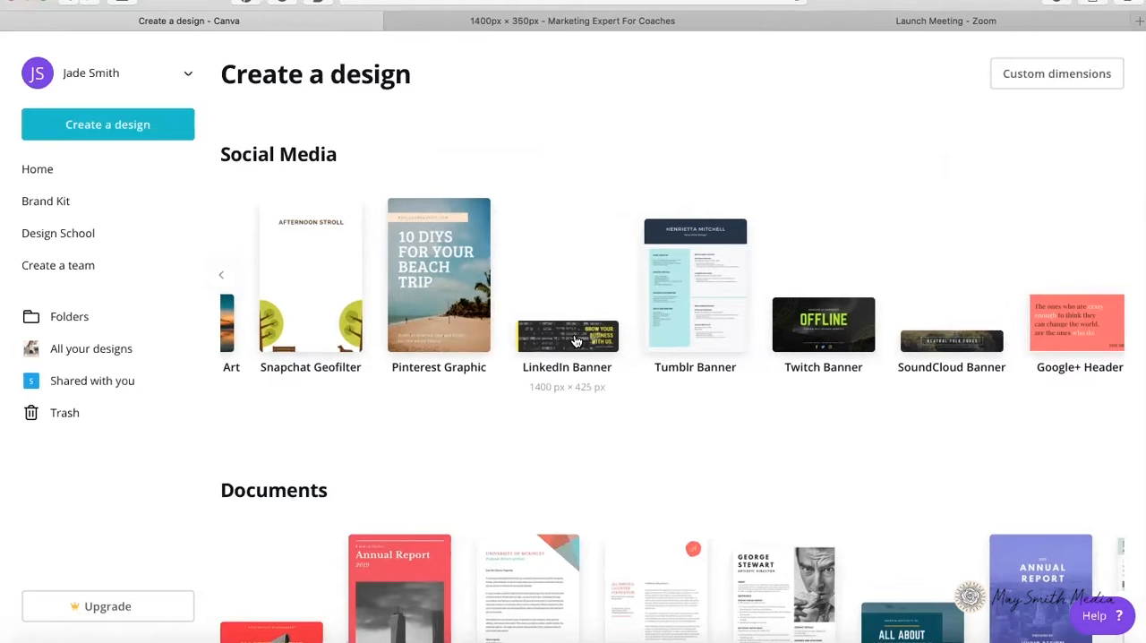
{"action": "scroll", "coordinate": [562, 269], "scroll_direction": "right", "scroll_amount": 1}
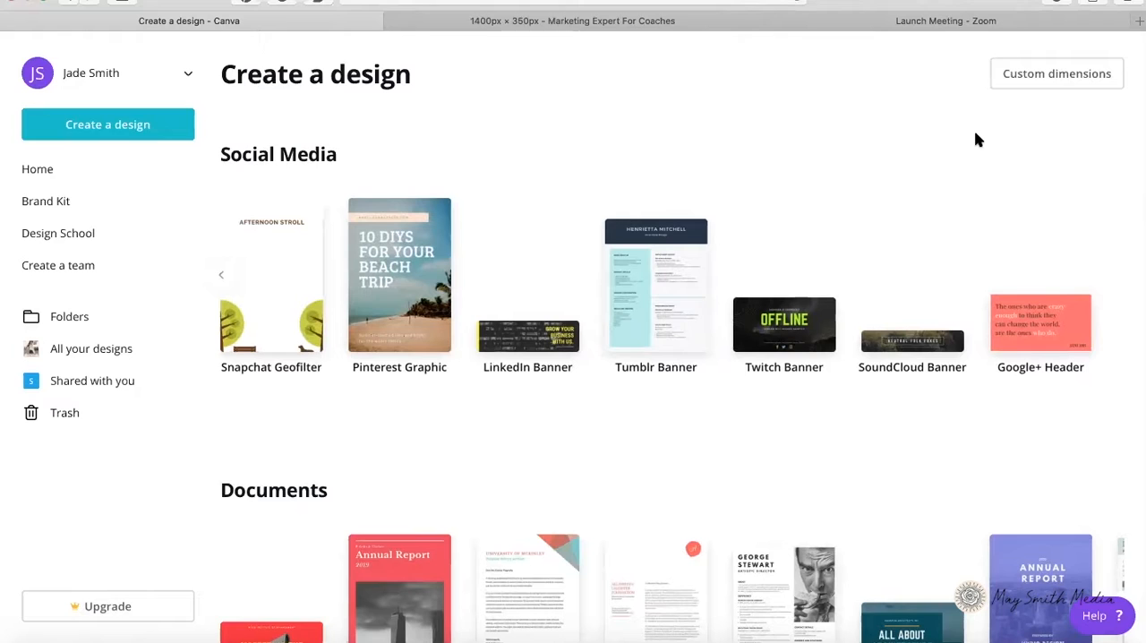
{"action": "left_click", "coordinate": [1067, 79]}
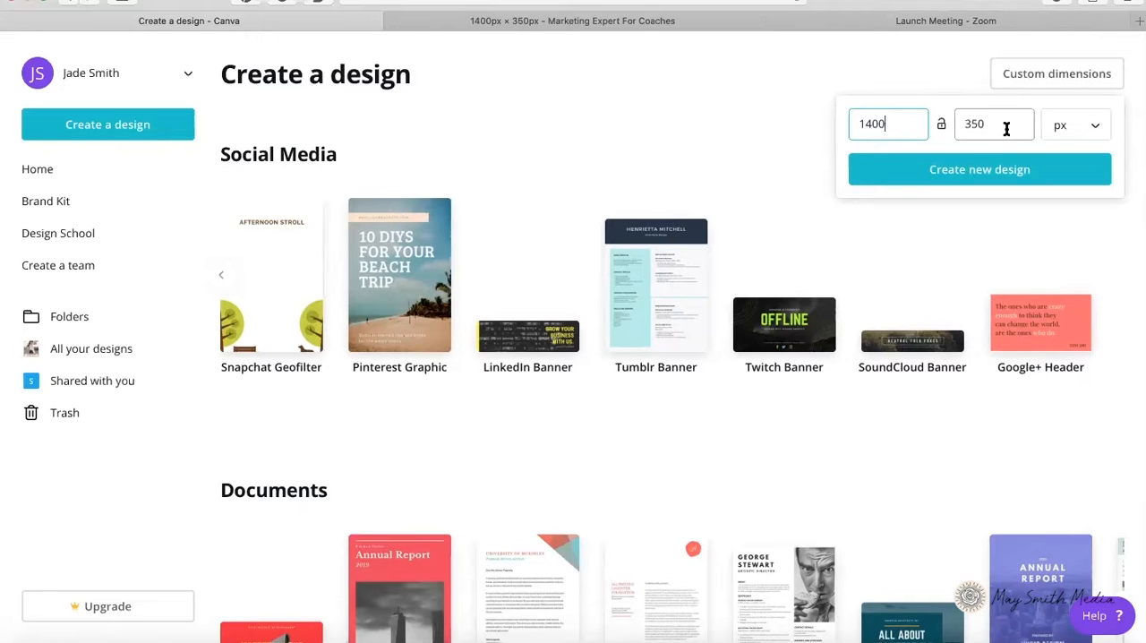
{"action": "left_click", "coordinate": [983, 171]}
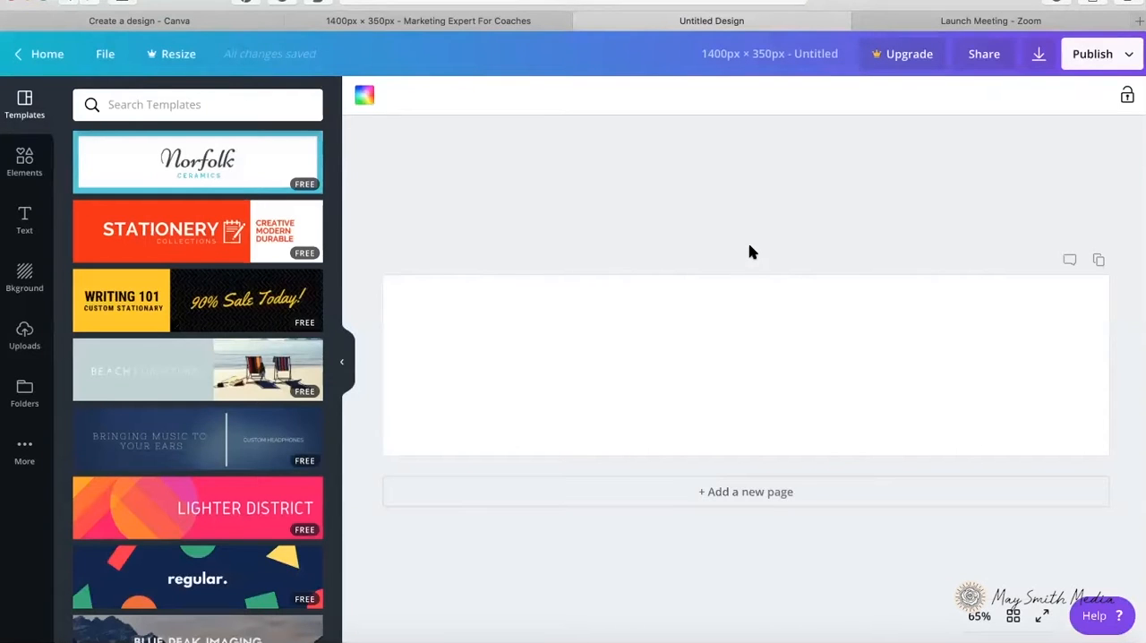
Step: Browse the ready-made banner templates for design ideas
{"action": "scroll", "coordinate": [179, 353], "scroll_direction": "down", "scroll_amount": 2}
{"action": "scroll", "coordinate": [176, 290], "scroll_direction": "up", "scroll_amount": 2}
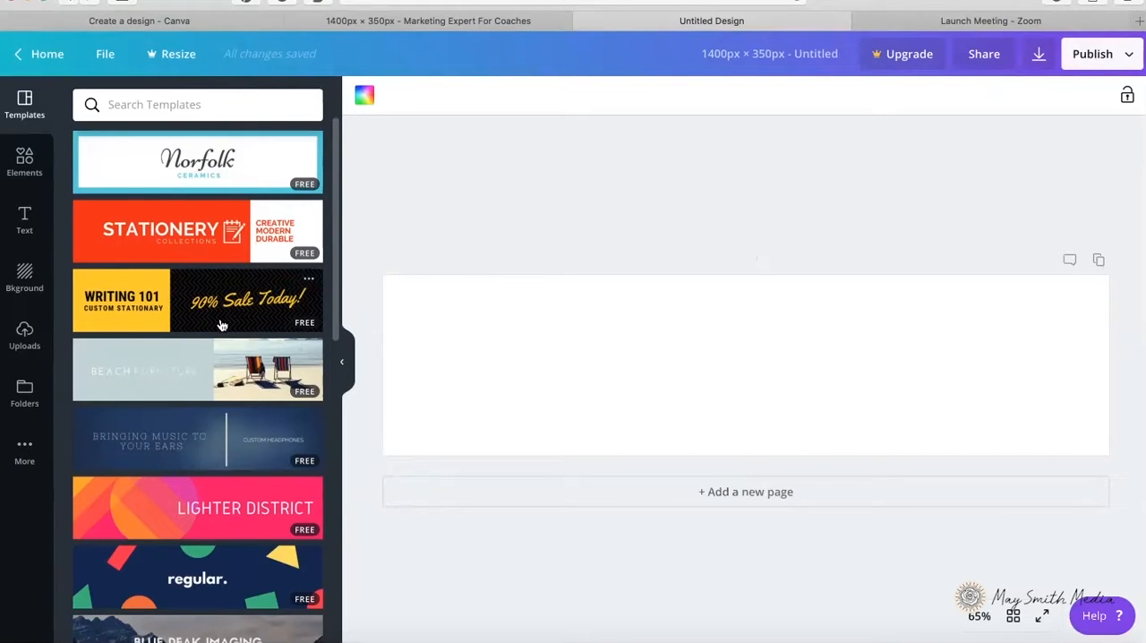
{"action": "scroll", "coordinate": [214, 326], "scroll_direction": "down", "scroll_amount": 3}
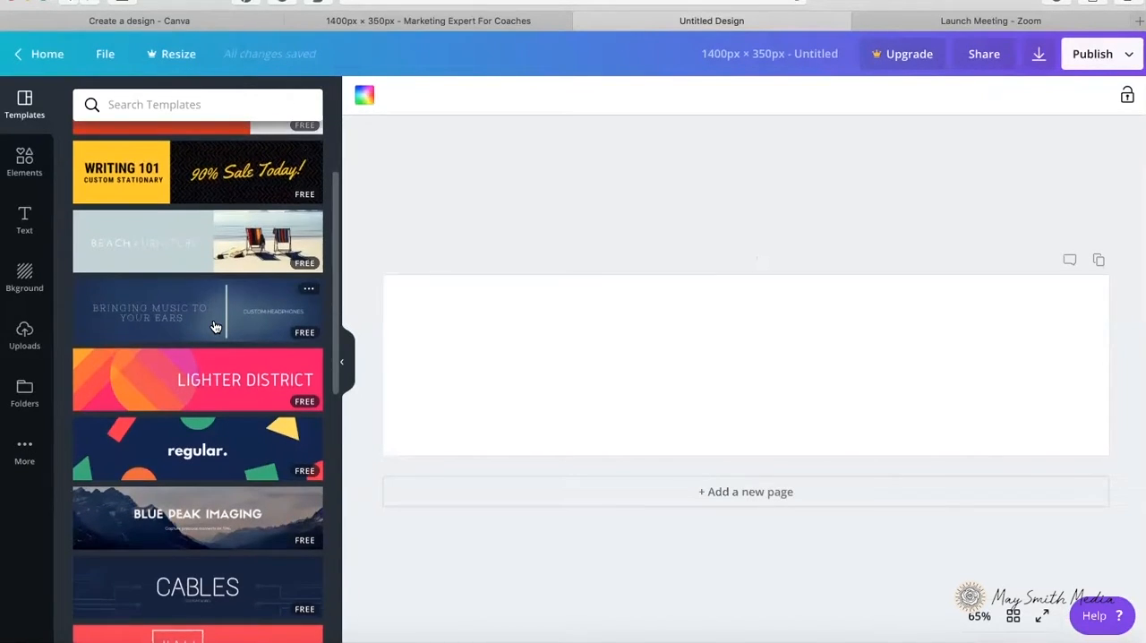
{"action": "scroll", "coordinate": [215, 326], "scroll_direction": "down", "scroll_amount": 2}
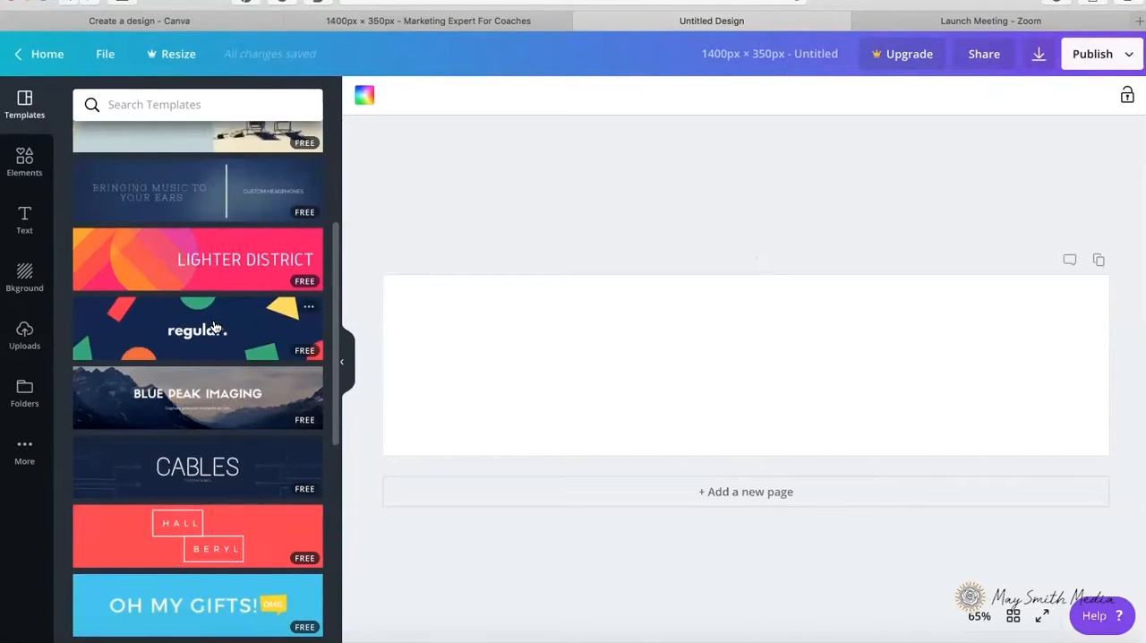
{"action": "scroll", "coordinate": [215, 326], "scroll_direction": "down", "scroll_amount": 2}
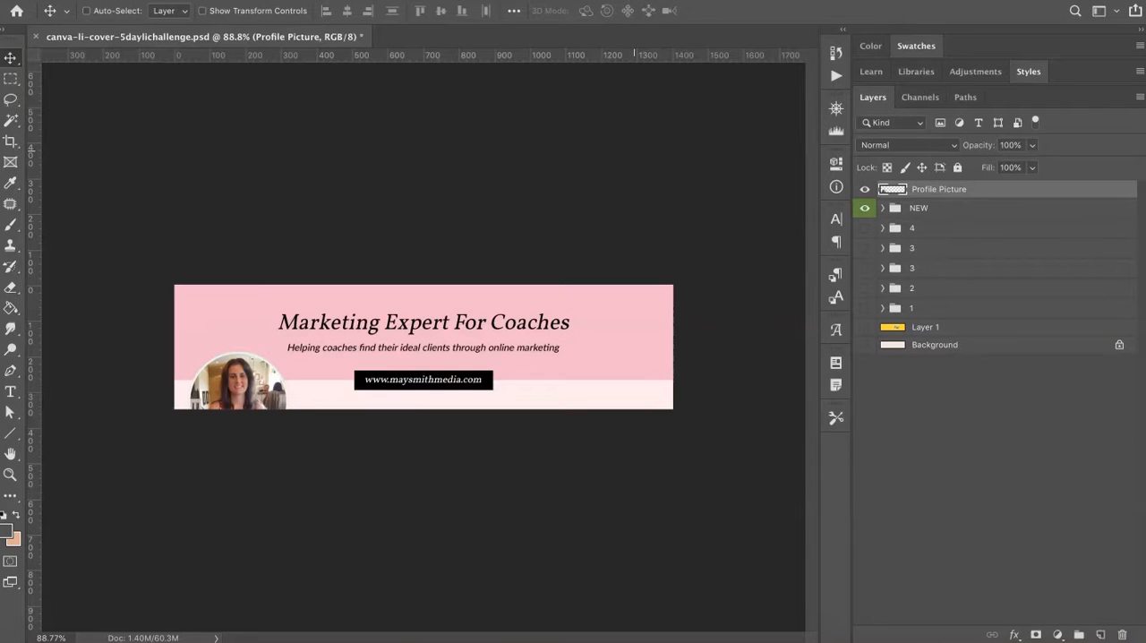
Step: Toggle the Profile Picture layer off and on in the Photoshop reference banner to check which area it covers
{"action": "left_click", "coordinate": [865, 189]}
{"action": "left_click", "coordinate": [865, 189]}
{"action": "left_click", "coordinate": [864, 189]}
{"action": "left_click", "coordinate": [865, 189]}
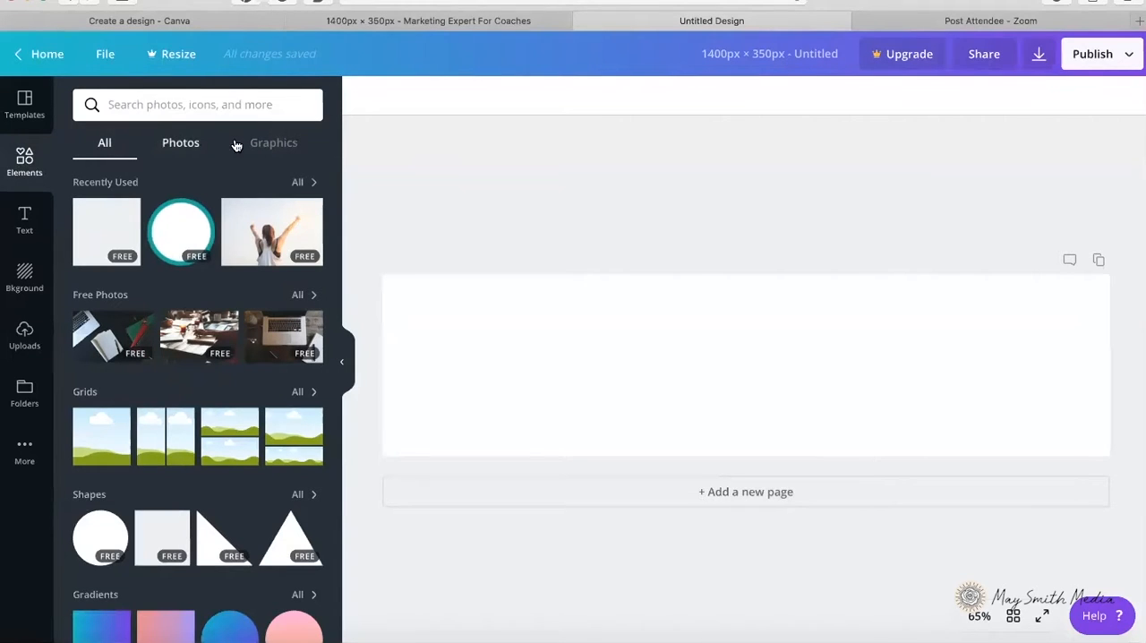
Step: Add the teal-outlined white circle to the Canva design as a profile picture placeholder, overlapping the banner's lower-left edge
{"action": "scroll", "coordinate": [191, 479], "scroll_direction": "down", "scroll_amount": 3}
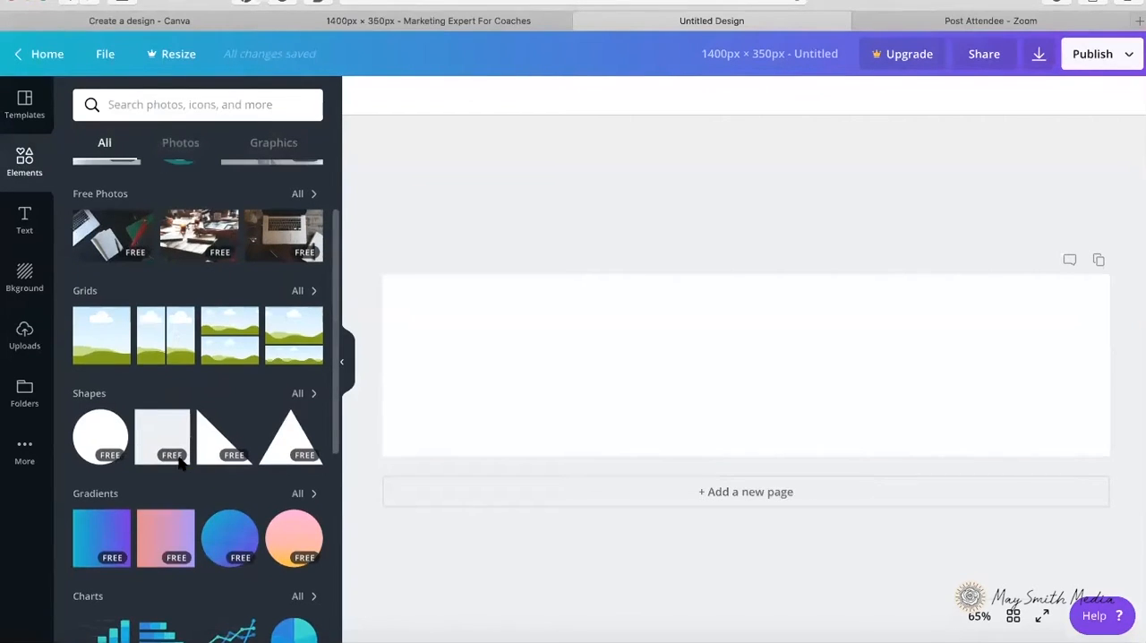
{"action": "scroll", "coordinate": [194, 428], "scroll_direction": "up", "scroll_amount": 3}
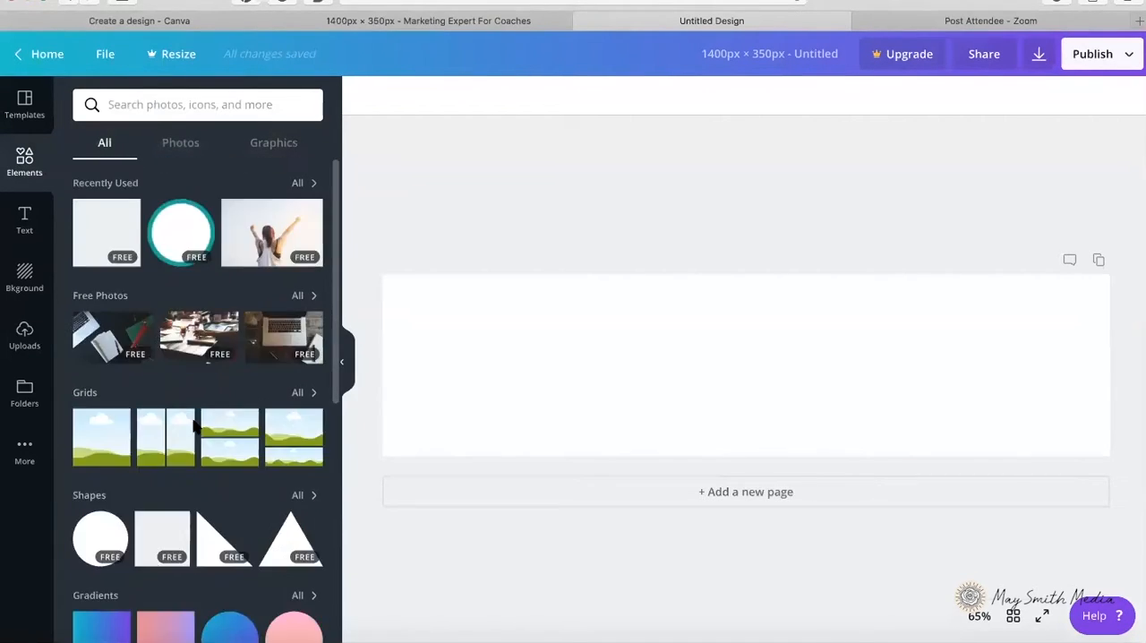
{"action": "left_click", "coordinate": [182, 227]}
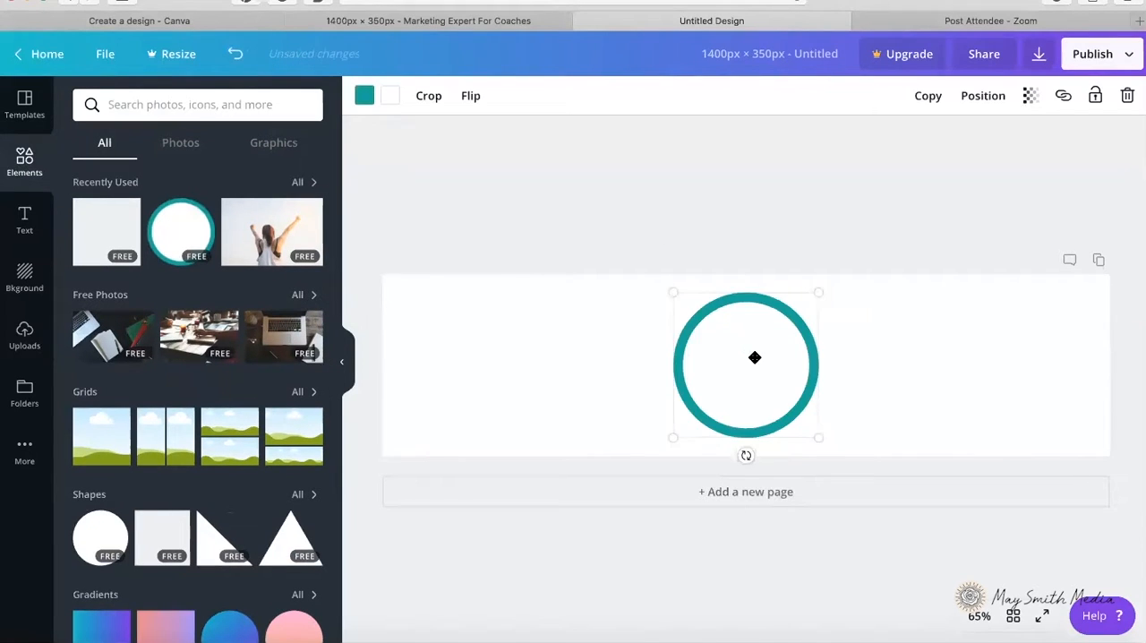
{"action": "left_click_drag", "start_coordinate": [729, 317], "coordinate": [594, 412]}
{"action": "mouse_move", "coordinate": [662, 345]}
{"action": "left_mouse_down"}
{"action": "mouse_move", "coordinate": [622, 361]}
{"action": "mouse_move", "coordinate": [654, 332]}
{"action": "left_mouse_up"}
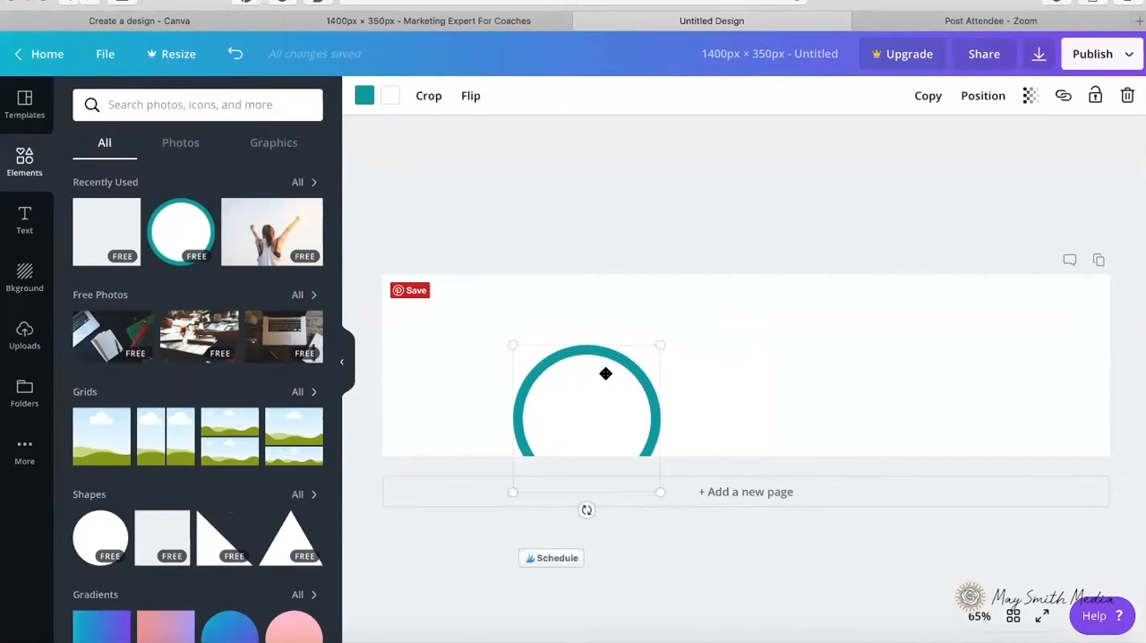
{"action": "left_click_drag", "start_coordinate": [522, 376], "coordinate": [501, 394]}
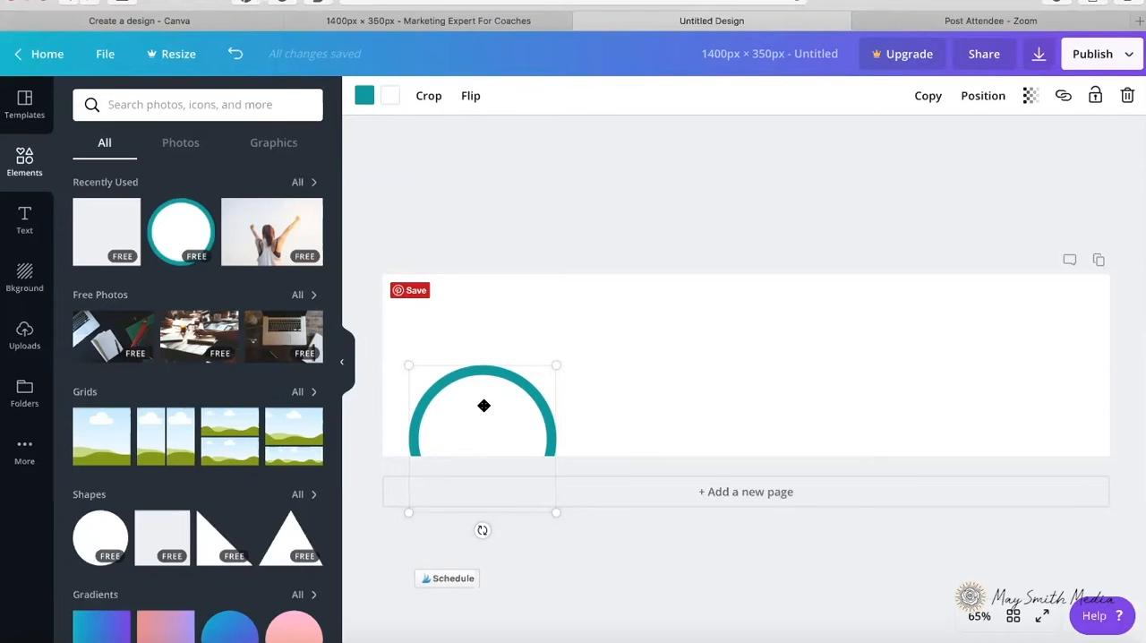
Step: In Photoshop, sample the reference banner's pink background above the profile picture and copy its hex code f5bbca
{"action": "left_click", "coordinate": [295, 640]}
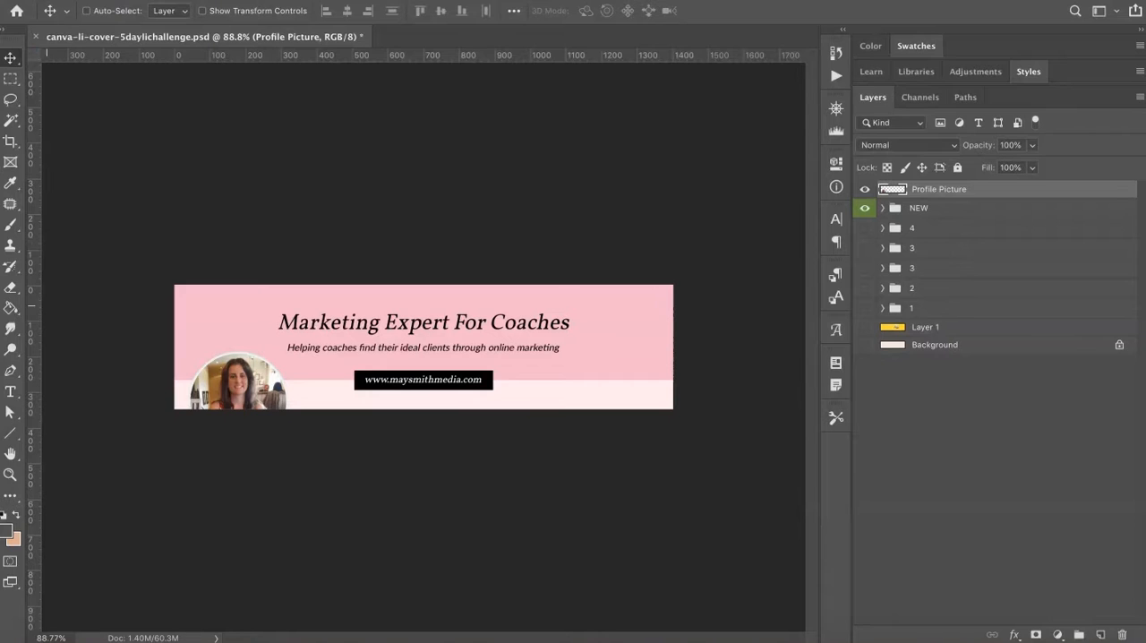
{"action": "key", "text": "i"}
{"action": "left_click", "coordinate": [239, 322]}
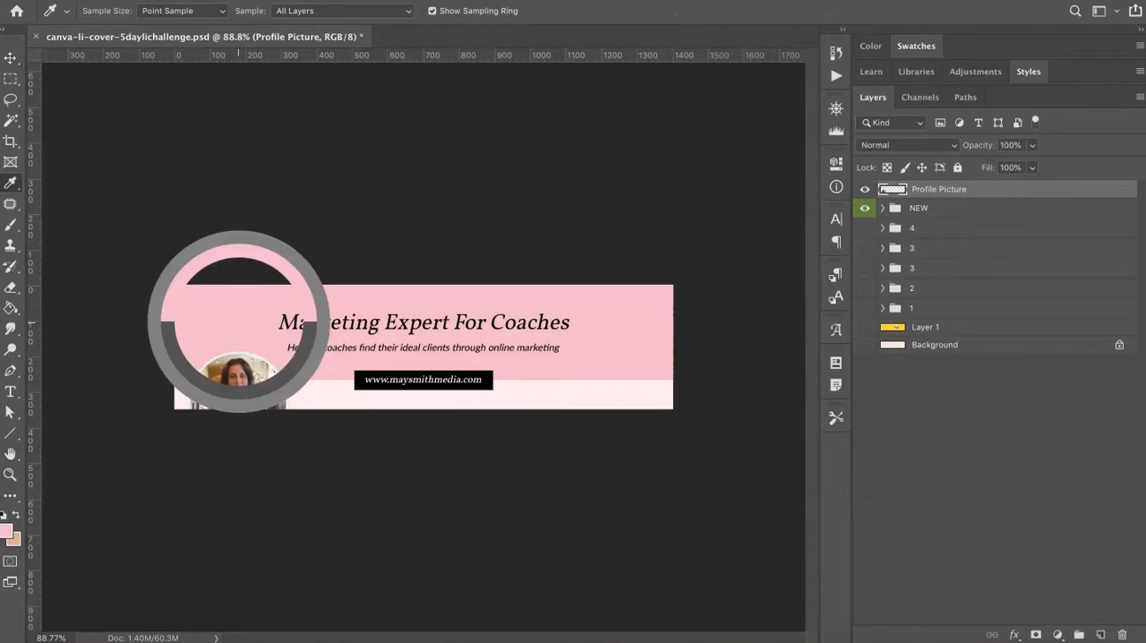
{"action": "left_click", "coordinate": [6, 531]}
{"action": "left_click", "coordinate": [1004, 465]}
{"action": "key", "text": "super+a"}
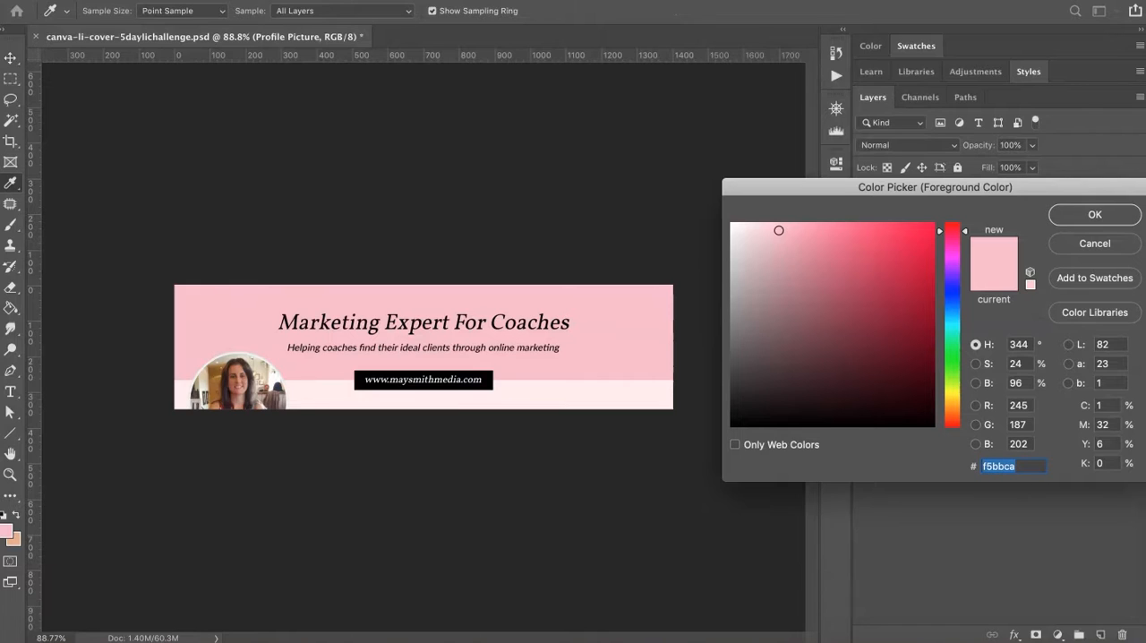
{"action": "key", "text": "Return"}
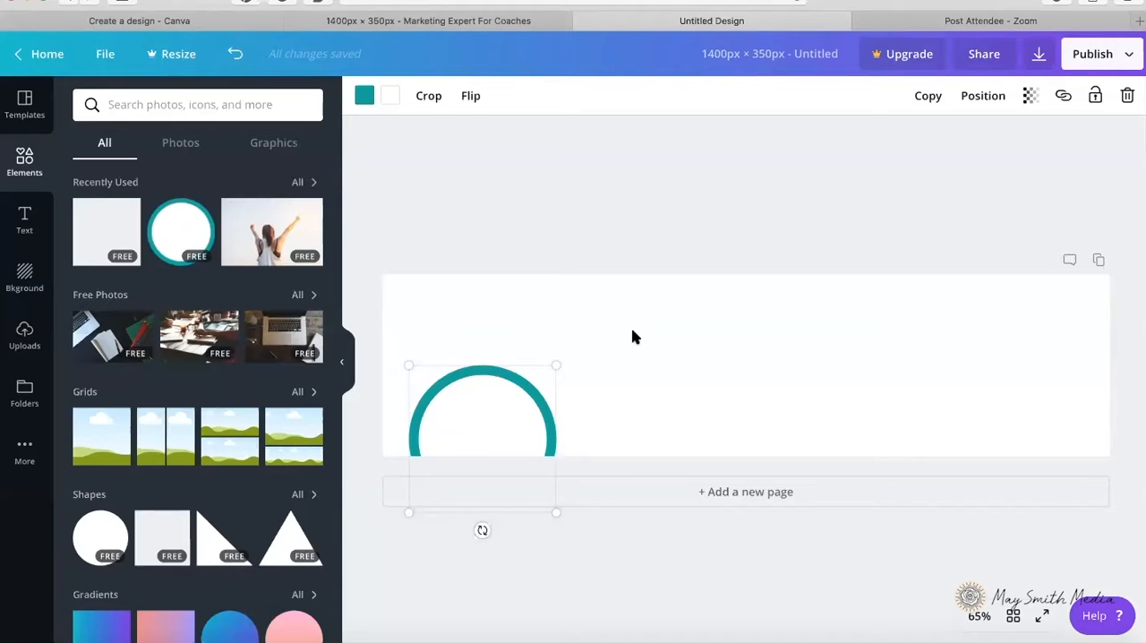
Step: Try the white dotted diamond pattern as the Canva banner's background, and undo it
{"action": "left_click", "coordinate": [604, 246]}
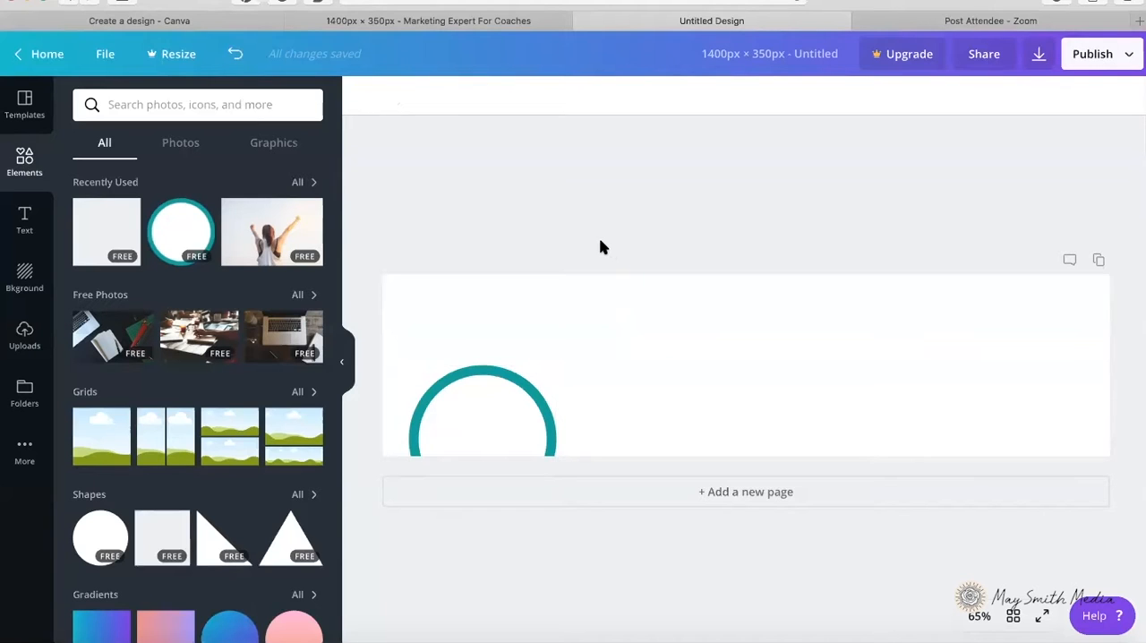
{"action": "left_click", "coordinate": [25, 278]}
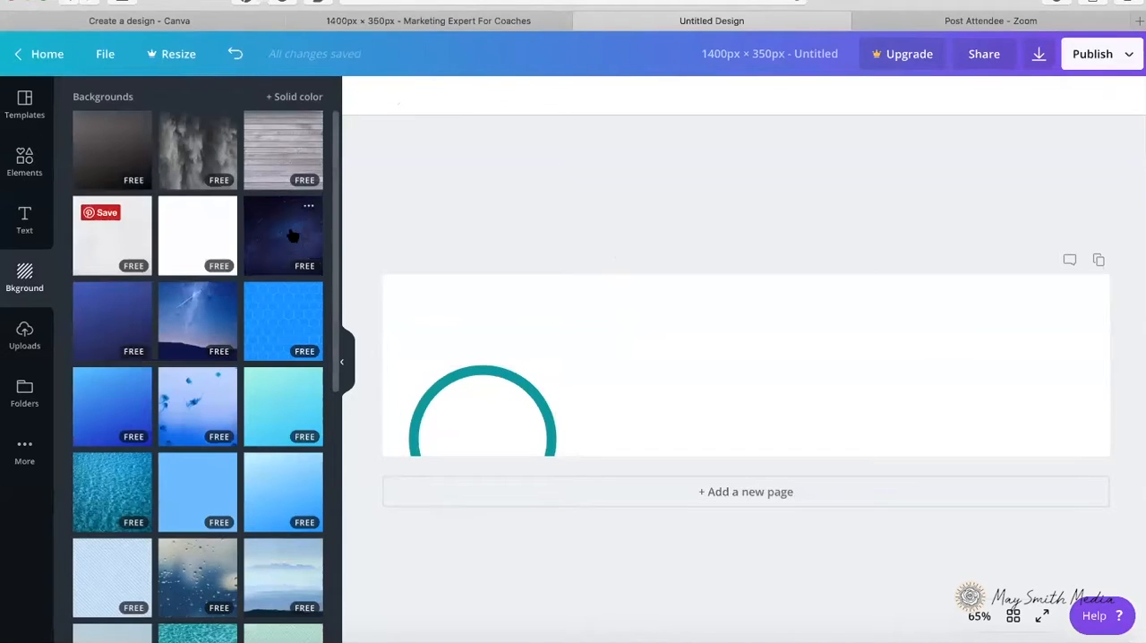
{"action": "left_click", "coordinate": [194, 245]}
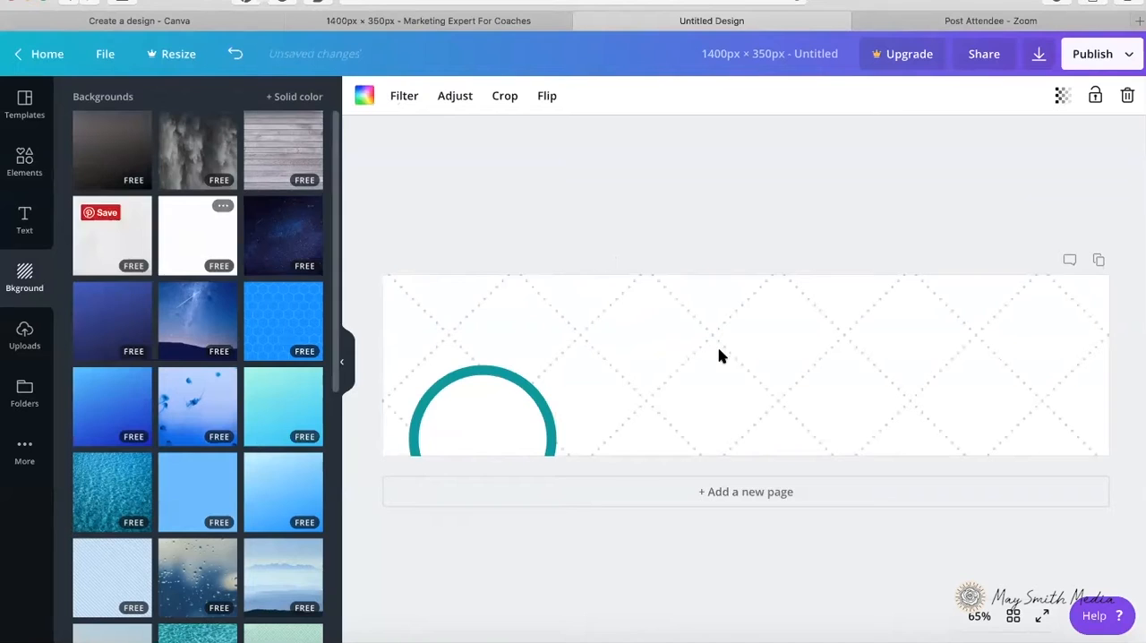
{"action": "double_click", "coordinate": [685, 340]}
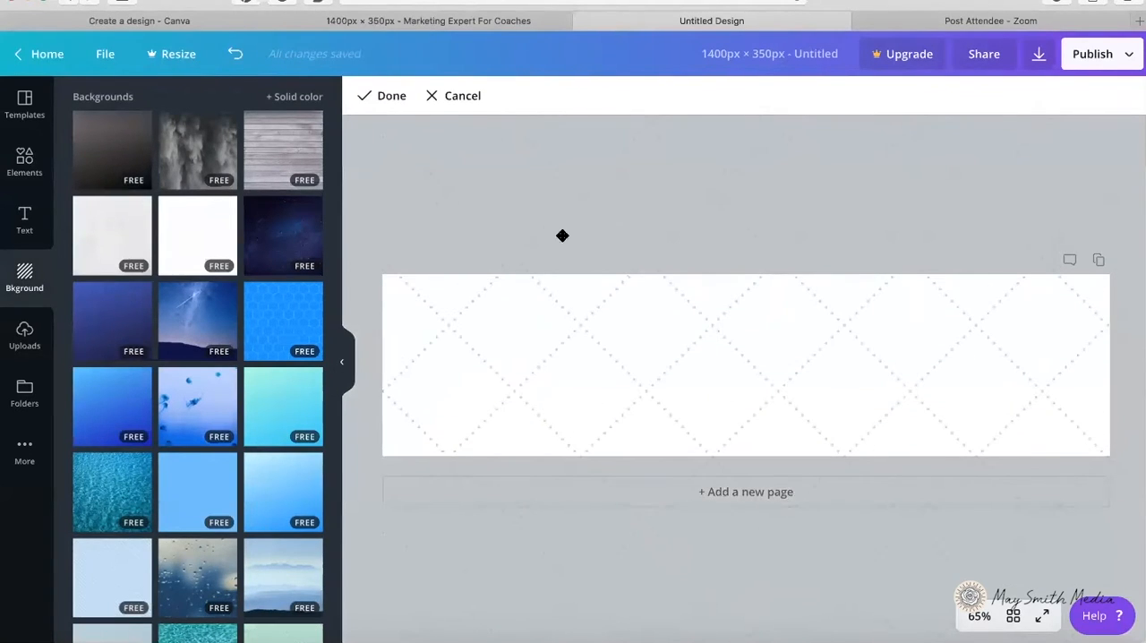
{"action": "left_click", "coordinate": [403, 97]}
{"action": "left_click", "coordinate": [235, 54]}
{"action": "left_click", "coordinate": [235, 54]}
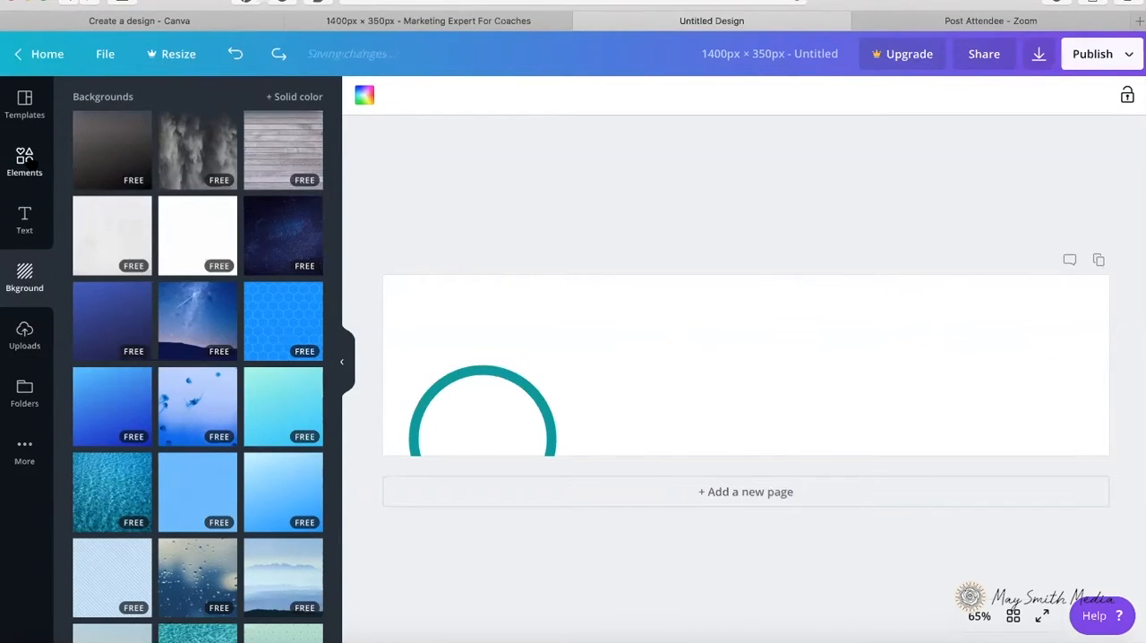
Step: Add a square shape and stretch it to cover the entire banner
{"action": "left_click", "coordinate": [27, 161]}
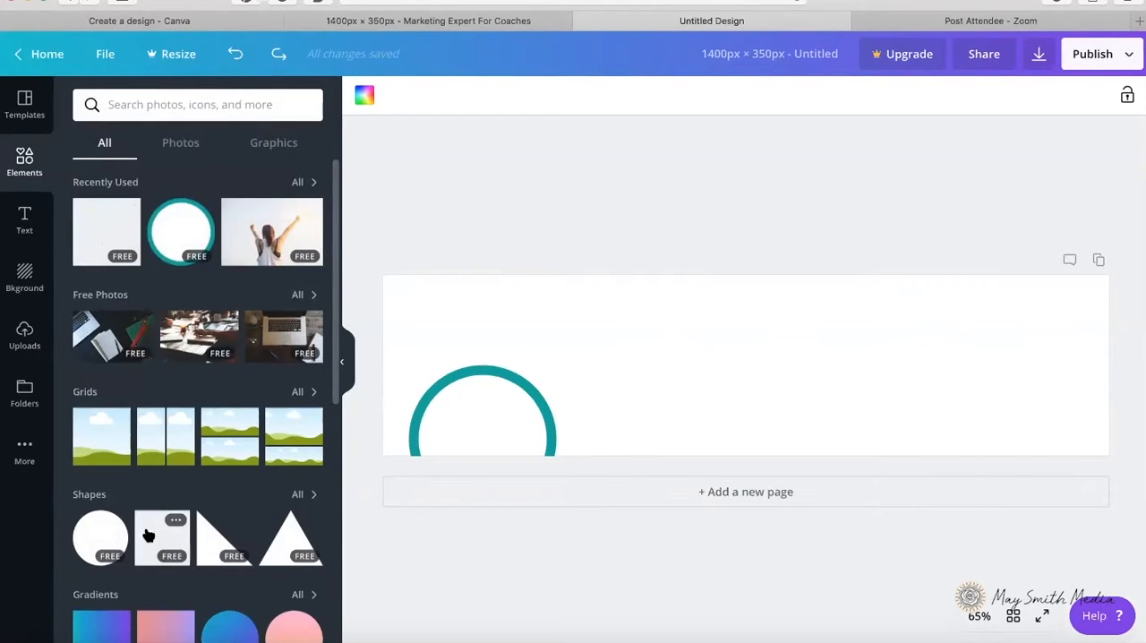
{"action": "left_click", "coordinate": [105, 229]}
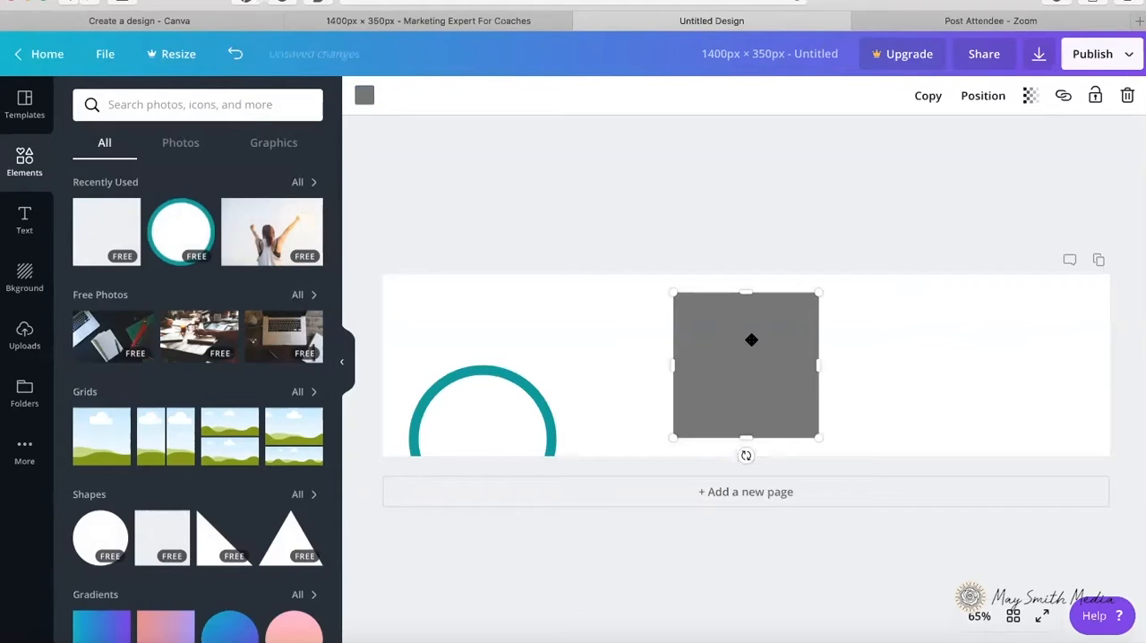
{"action": "left_click_drag", "start_coordinate": [674, 364], "coordinate": [379, 358]}
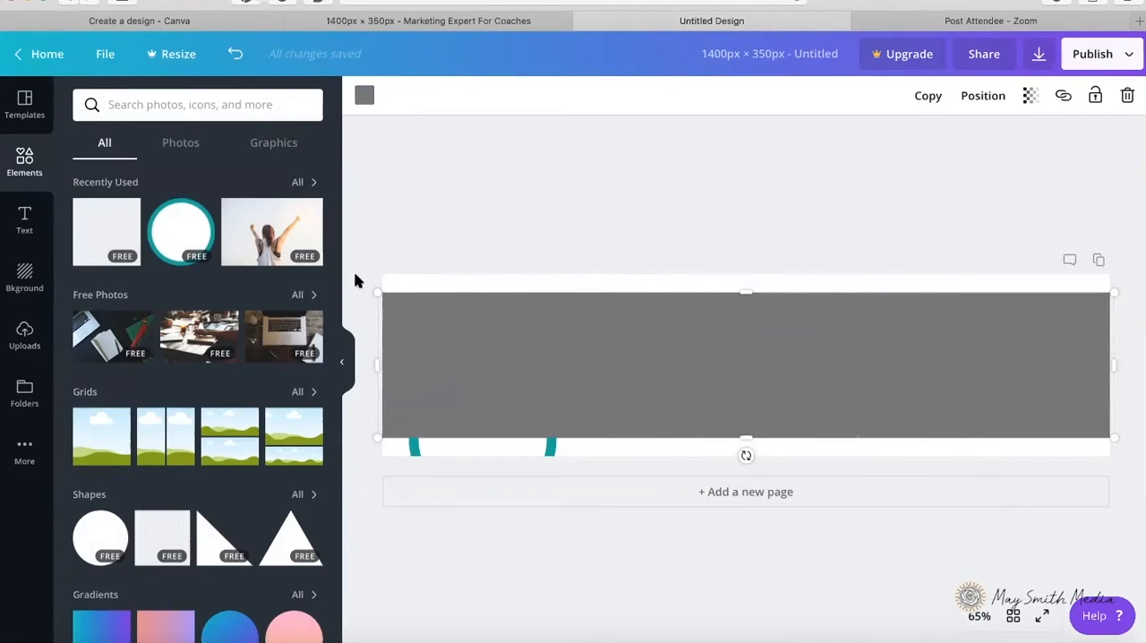
{"action": "left_click_drag", "start_coordinate": [746, 284], "coordinate": [746, 271]}
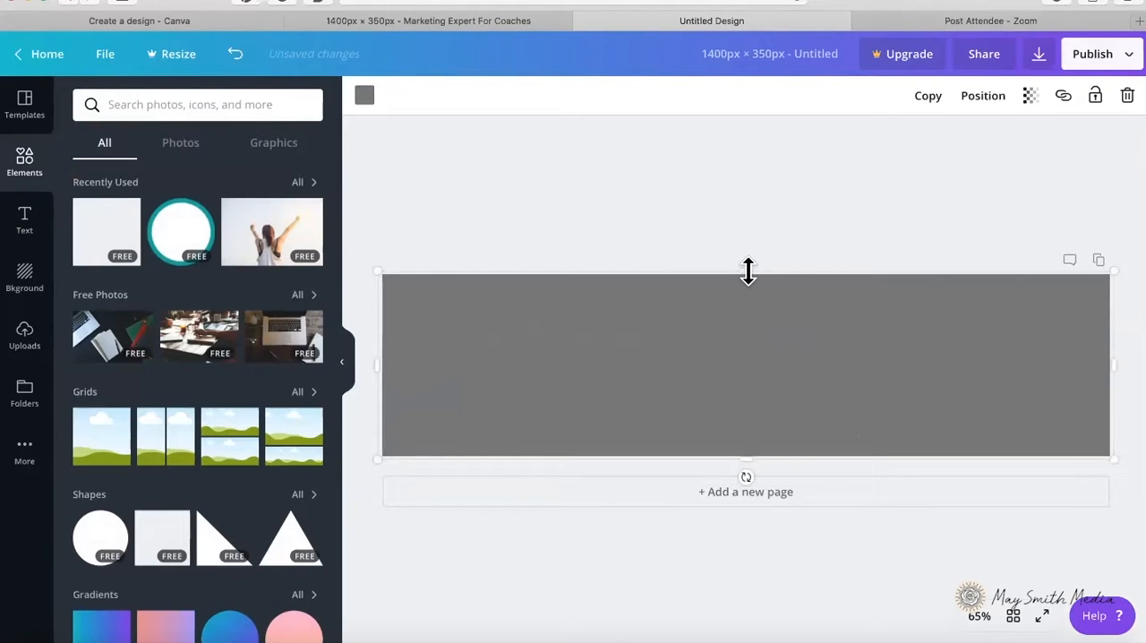
Step: Switch to Photoshop, resample the pink background of canva-li-cover.psd and copy the hex code f5bbca
{"action": "left_click", "coordinate": [290, 637]}
{"action": "left_click", "coordinate": [222, 312]}
{"action": "left_click", "coordinate": [7, 533]}
{"action": "key", "text": "super+c"}
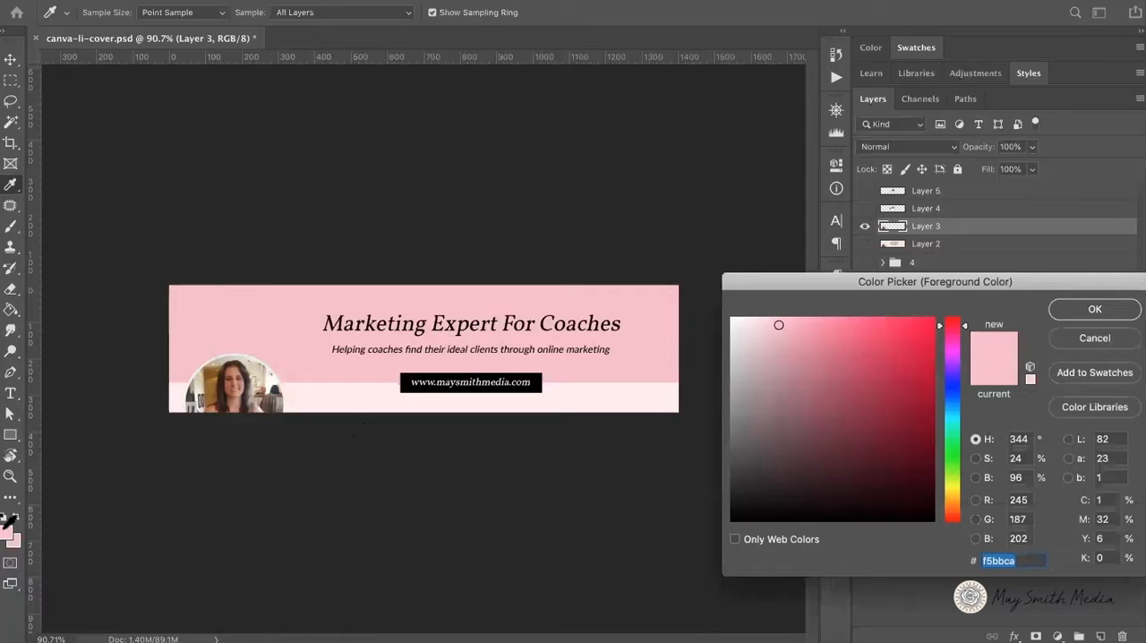
{"action": "key", "text": "Return"}
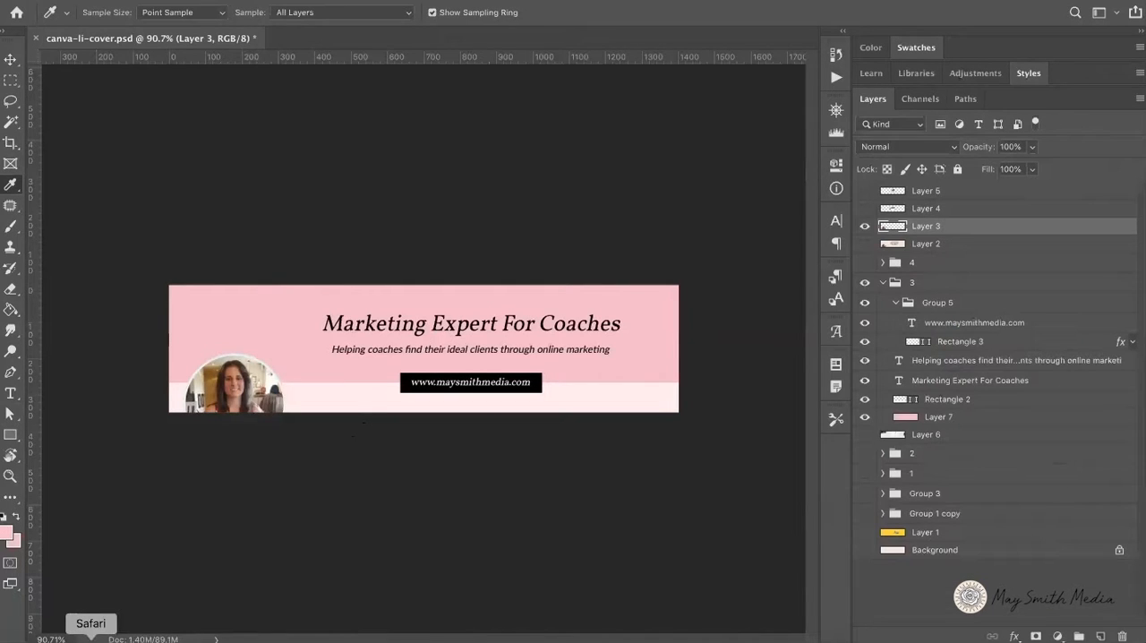
Step: Return to Canva and fill the banner-wide rectangle with the pink f5bbca
{"action": "left_click", "coordinate": [90, 637]}
{"action": "left_click", "coordinate": [363, 96]}
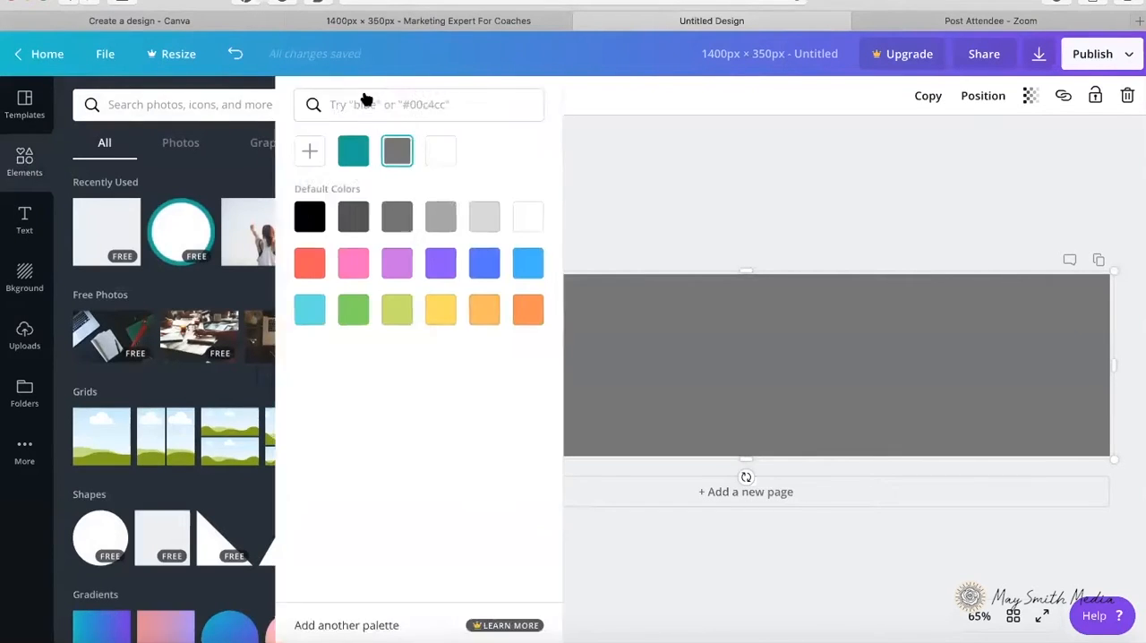
{"action": "left_click", "coordinate": [231, 105]}
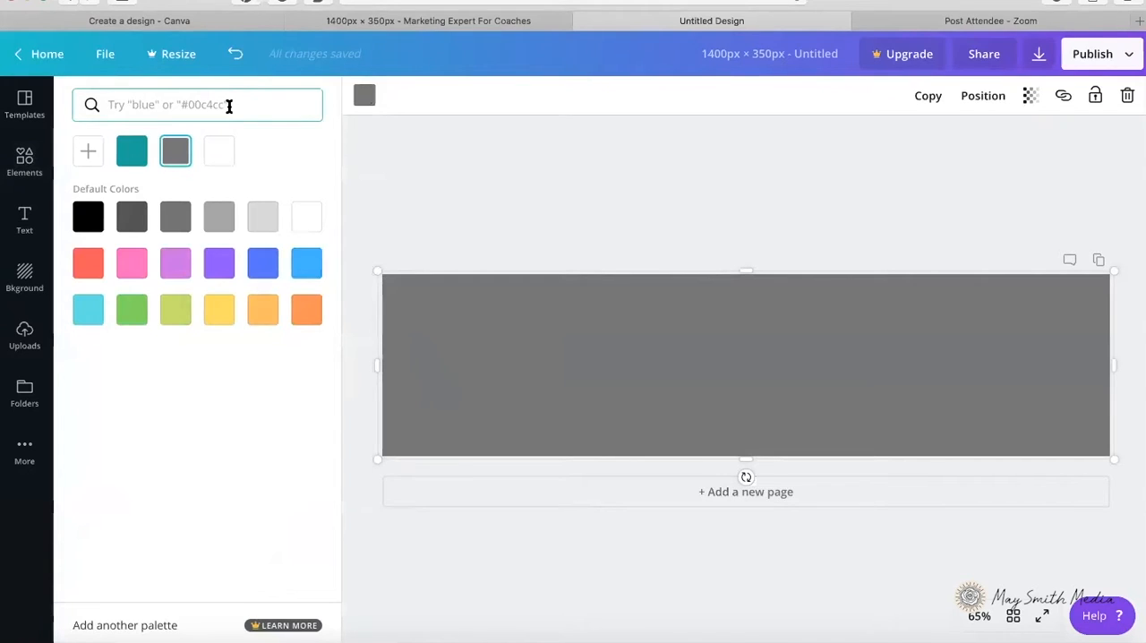
{"action": "key", "text": "super+v"}
{"action": "left_click", "coordinate": [92, 176]}
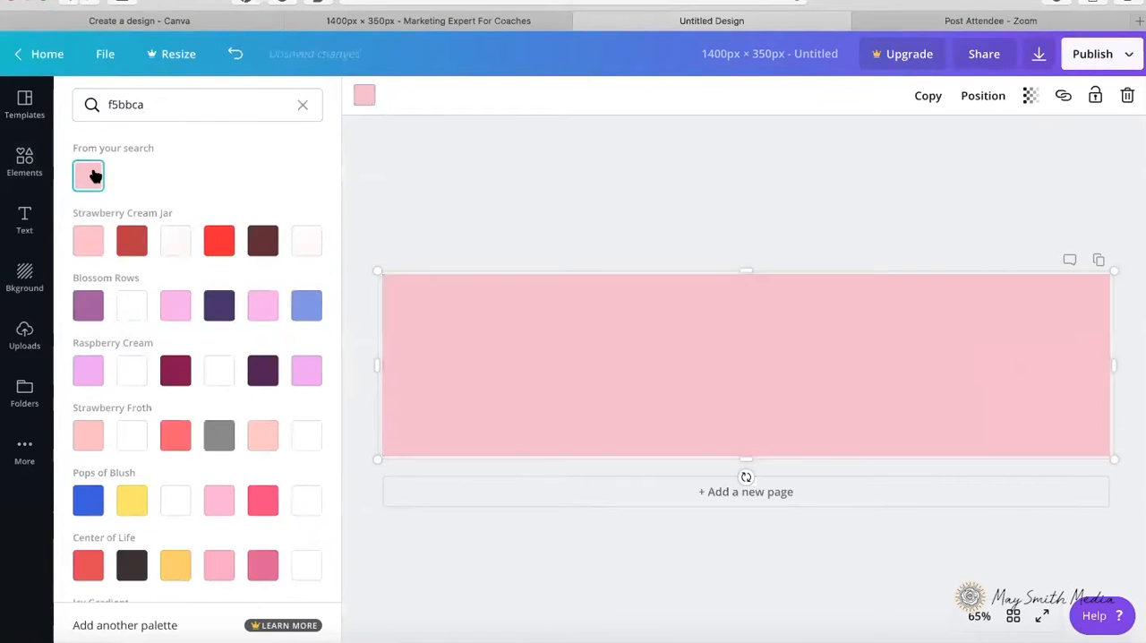
Step: Send the banner-wide pink rectangle backward behind the profile picture circle
{"action": "left_click", "coordinate": [667, 249]}
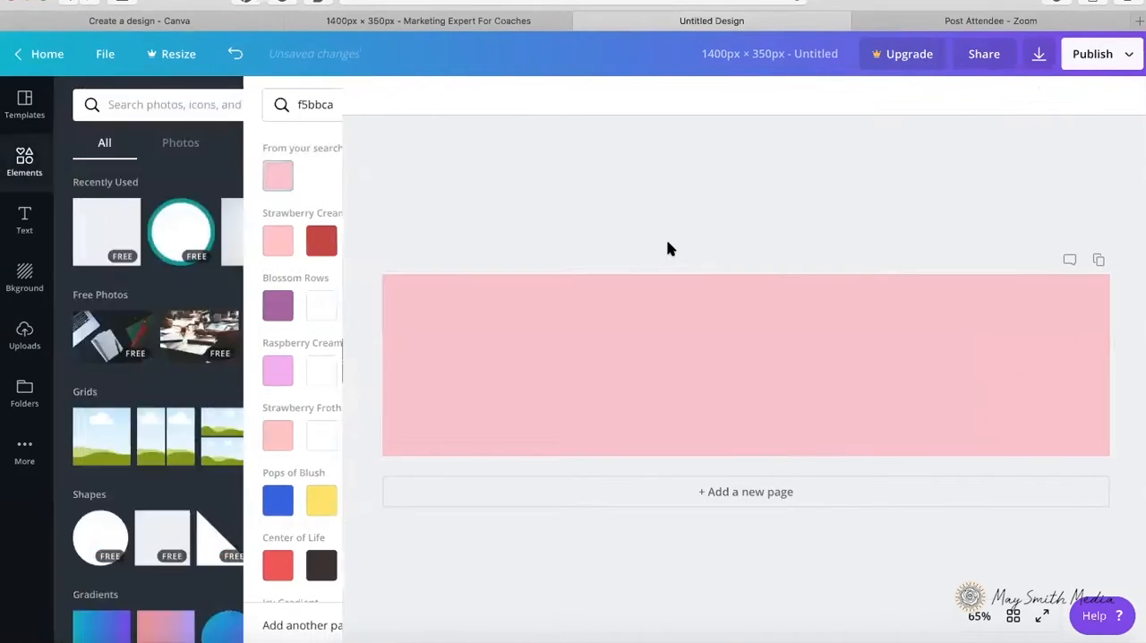
{"action": "left_click", "coordinate": [902, 338]}
{"action": "left_click", "coordinate": [982, 98]}
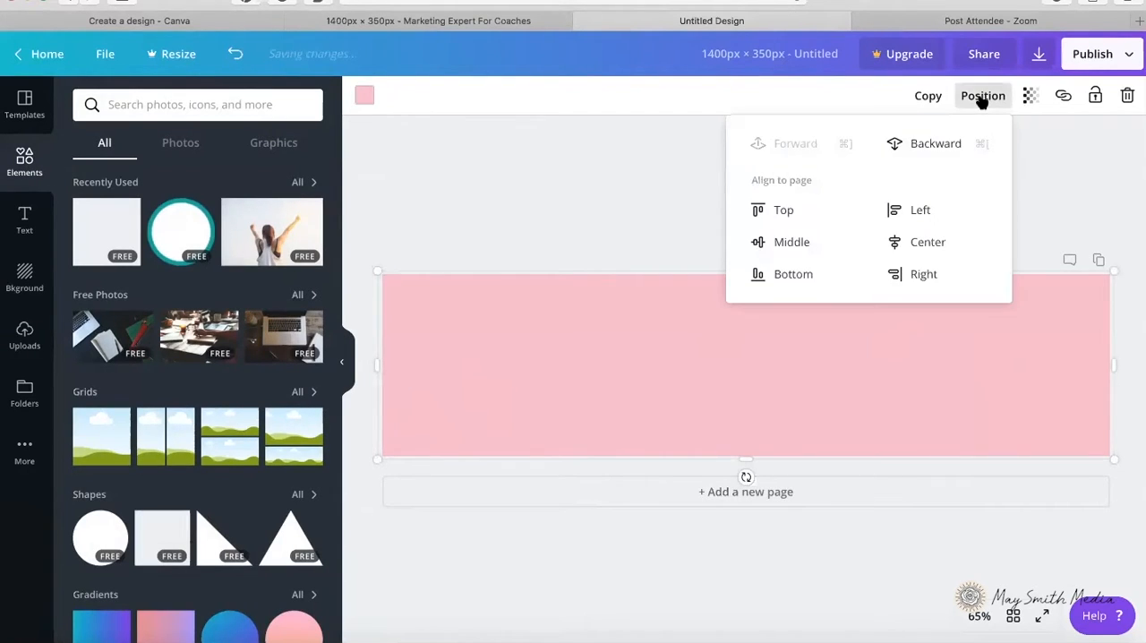
{"action": "left_click", "coordinate": [937, 145]}
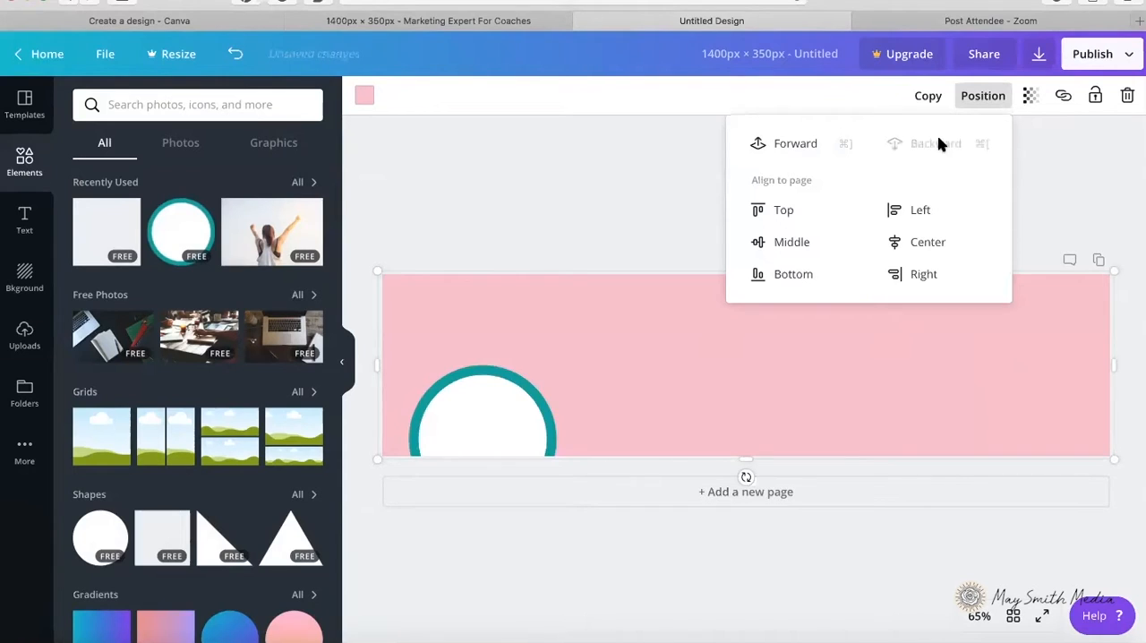
{"action": "left_click", "coordinate": [604, 230]}
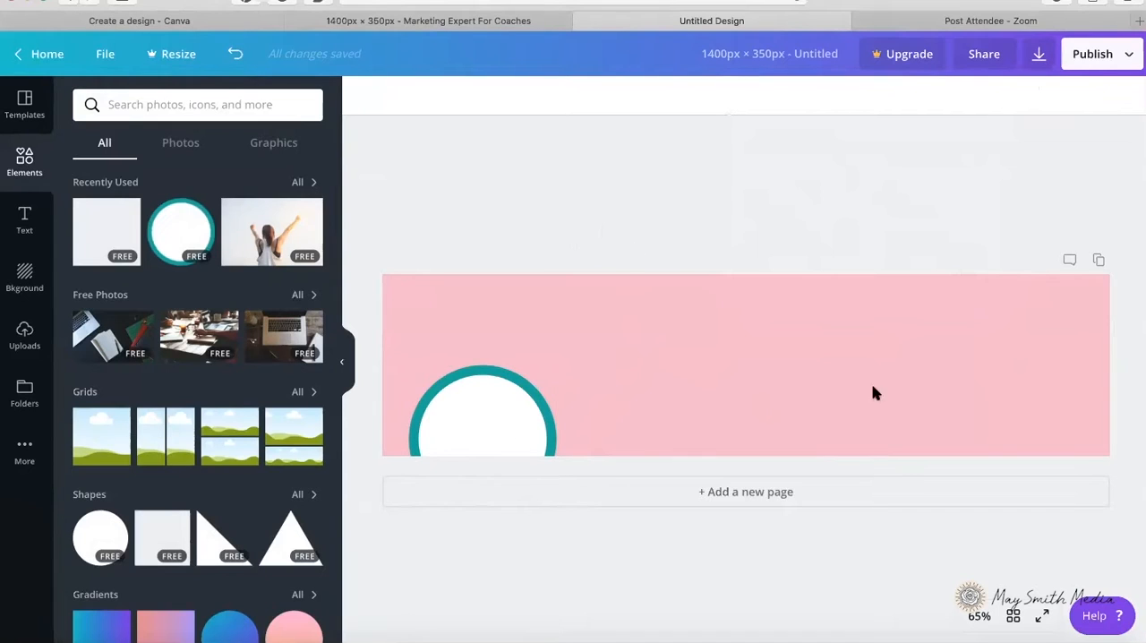
Step: Duplicate the pink rectangle and shrink the copy to a full-width strip along the banner's bottom edge
{"action": "left_click", "coordinate": [893, 401]}
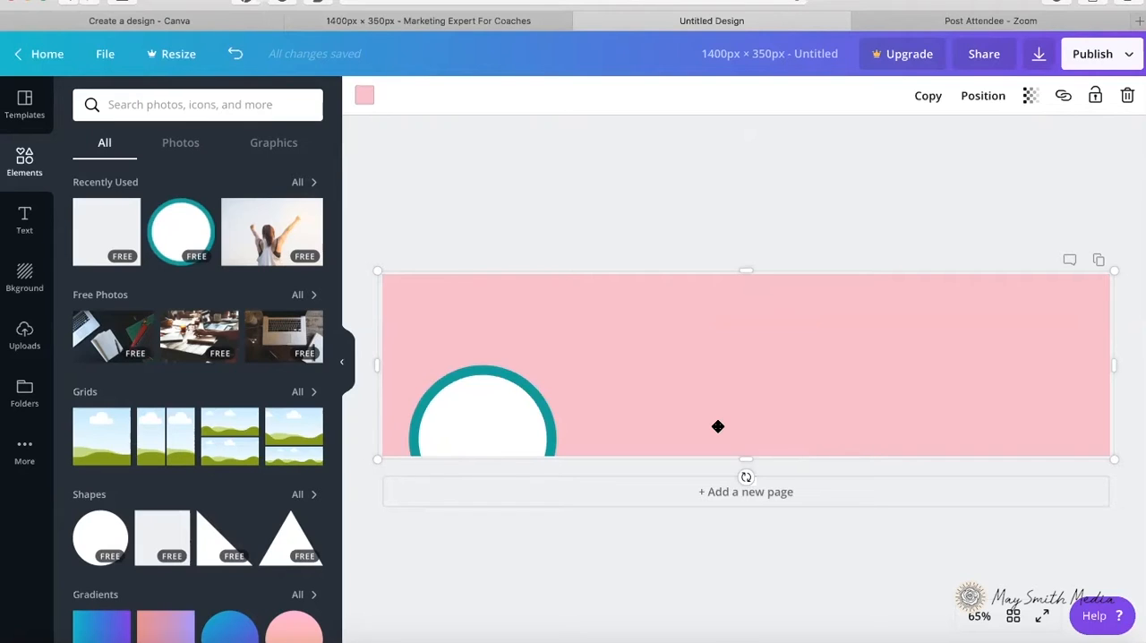
{"action": "key", "text": "super+z"}
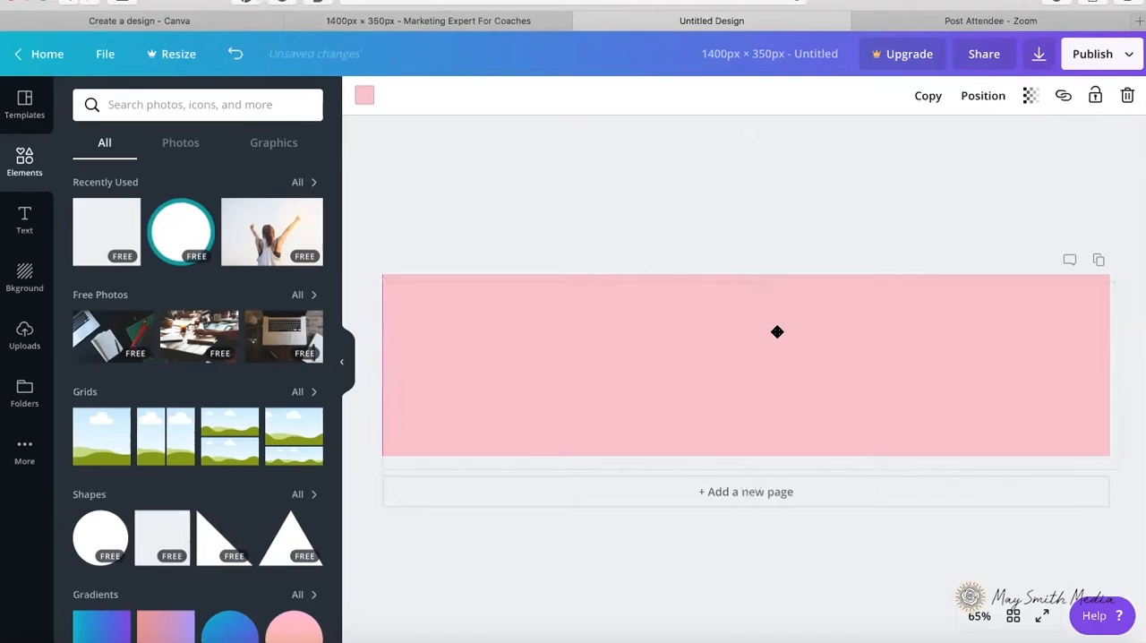
{"action": "left_click", "coordinate": [776, 333]}
{"action": "left_click_drag", "start_coordinate": [745, 467], "coordinate": [745, 455]}
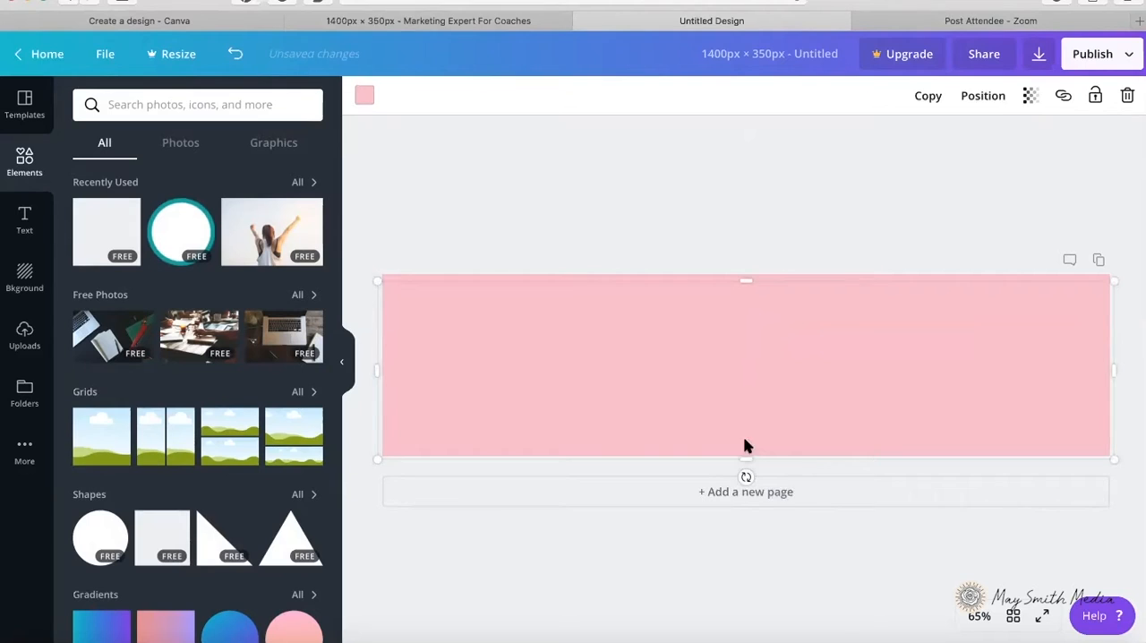
{"action": "left_click_drag", "start_coordinate": [747, 279], "coordinate": [749, 414]}
Step: Switch to Photoshop, sample the pale pink bottom strip of canva-li-cover.psd and copy its hex code ffebed
{"action": "left_click", "coordinate": [289, 640]}
{"action": "left_click", "coordinate": [344, 388]}
{"action": "left_click", "coordinate": [8, 533]}
{"action": "key", "text": "Return"}
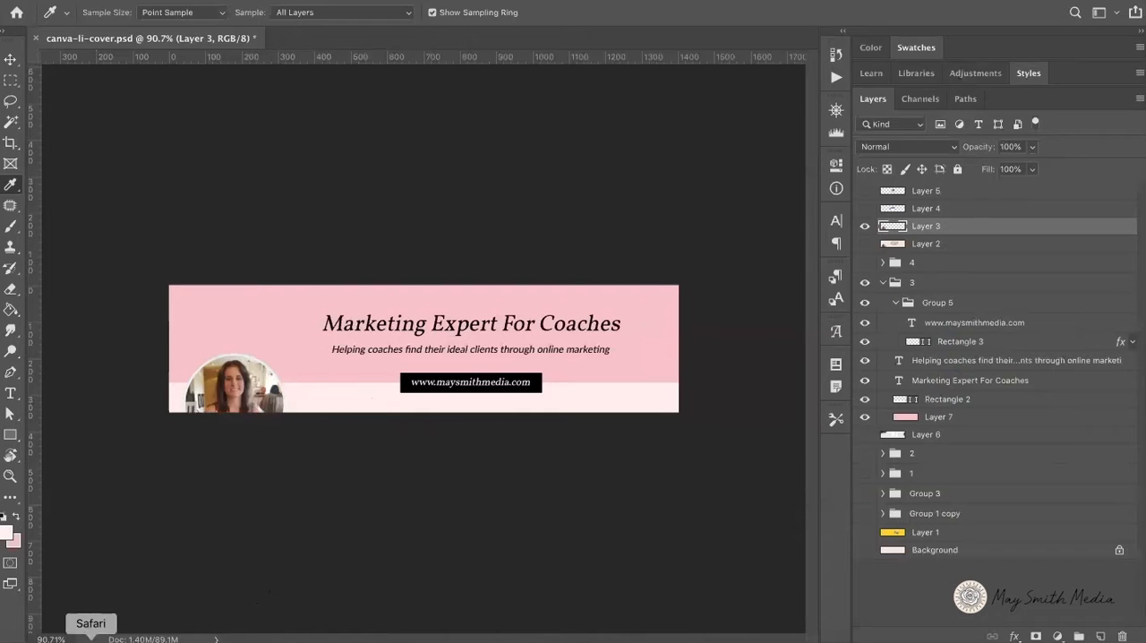
Step: Return to Canva and fill the bottom strip with the pale pink ffebed
{"action": "left_click", "coordinate": [91, 637]}
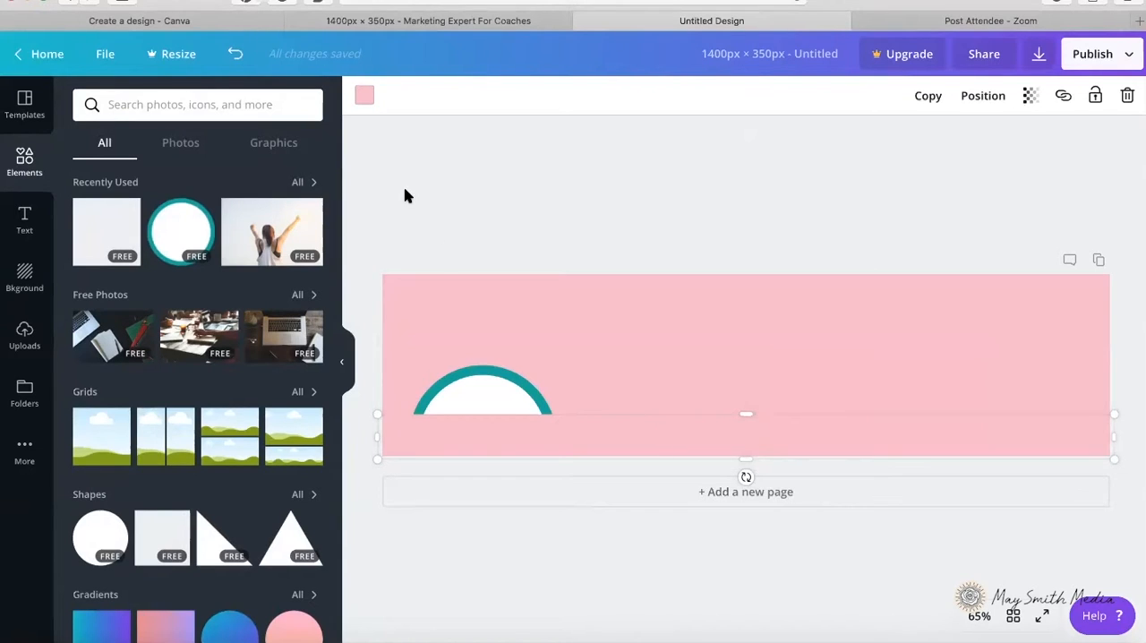
{"action": "left_click", "coordinate": [364, 96]}
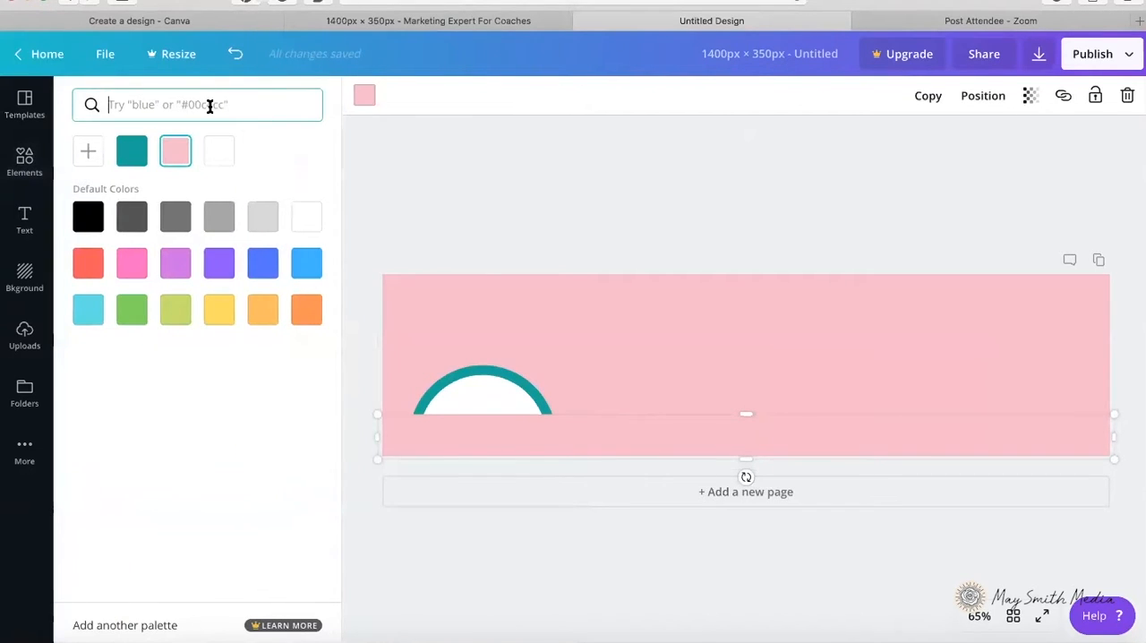
{"action": "type", "text": "ffebed"}
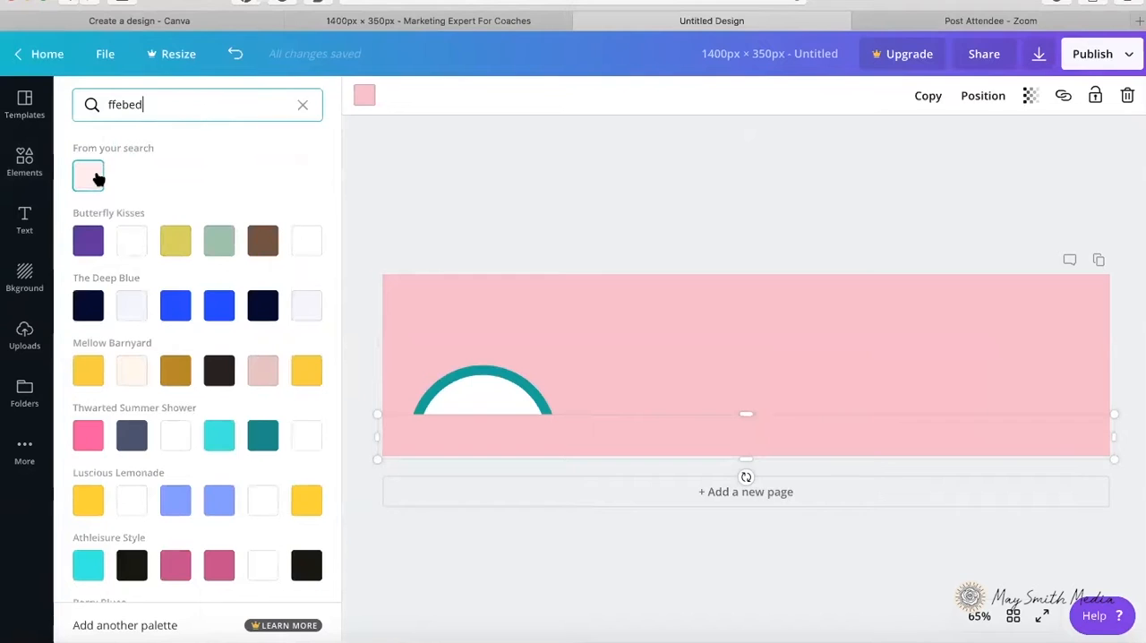
{"action": "left_click", "coordinate": [88, 177]}
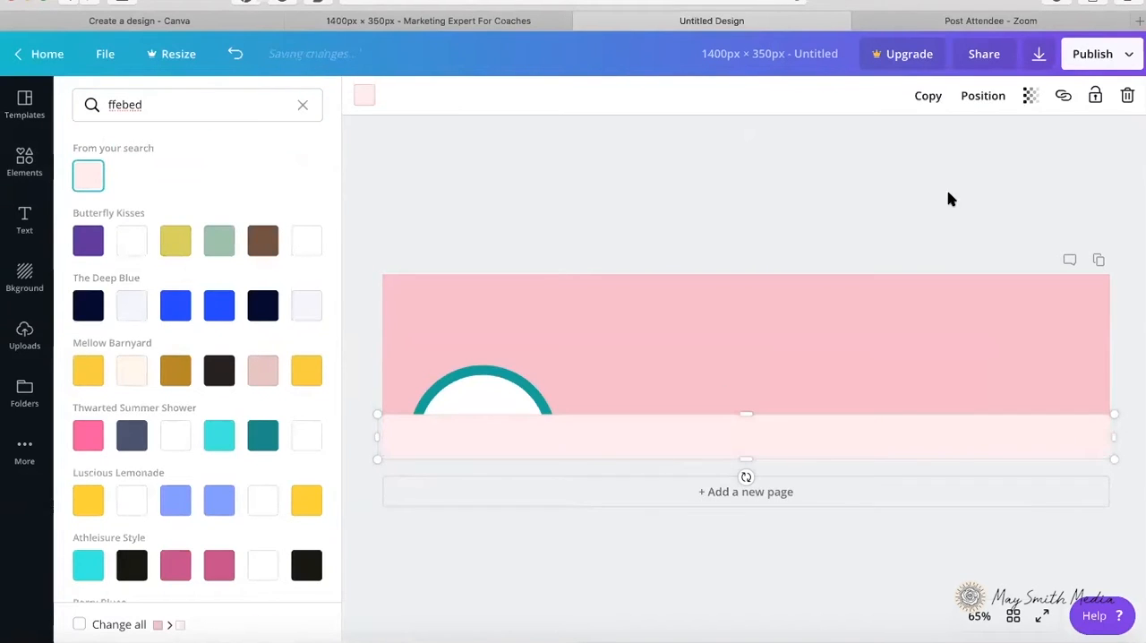
Step: Send the pale pink strip backward behind the profile picture circle and deselect it
{"action": "left_click", "coordinate": [983, 98]}
{"action": "left_click", "coordinate": [931, 143]}
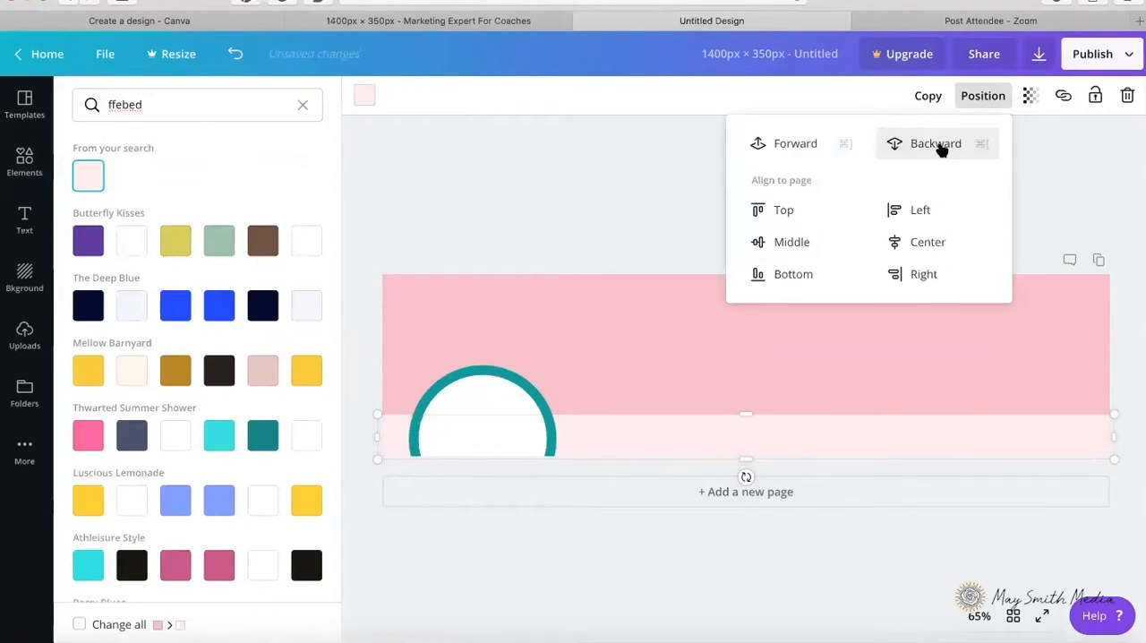
{"action": "left_click", "coordinate": [639, 235]}
{"action": "left_click", "coordinate": [640, 236]}
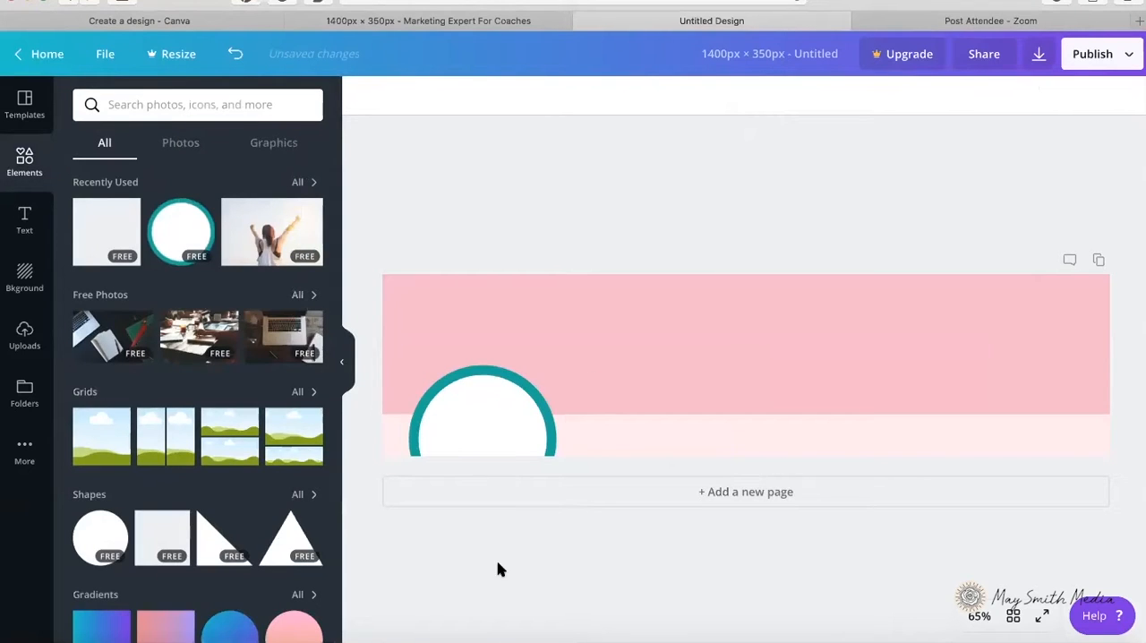
Step: Add a heading text box to the banner
{"action": "left_click", "coordinate": [282, 638]}
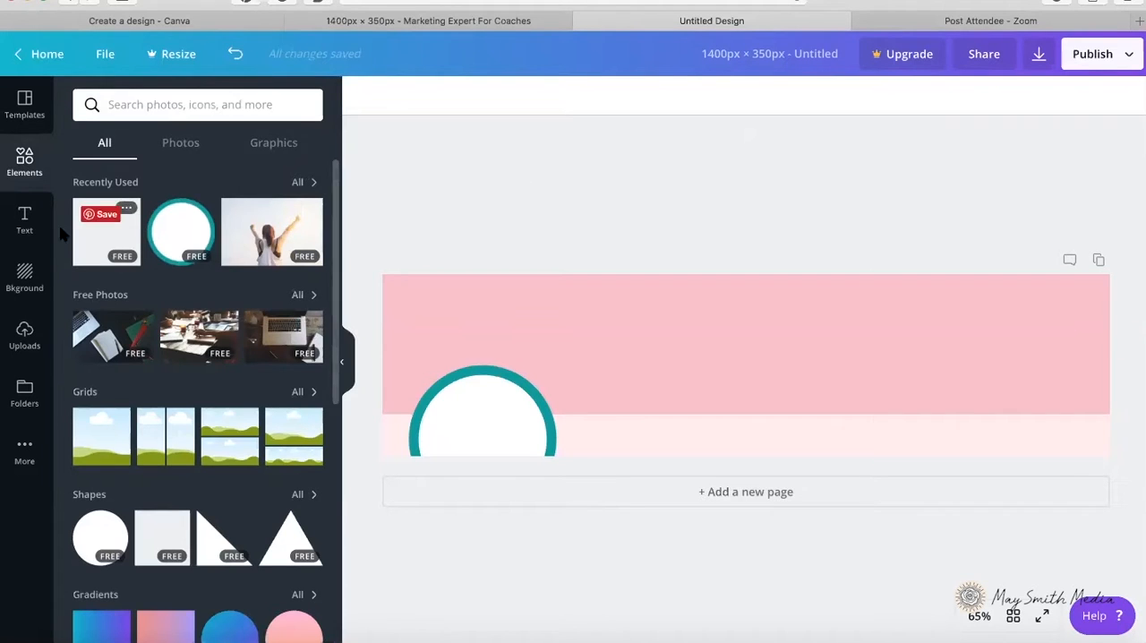
{"action": "left_click", "coordinate": [24, 219]}
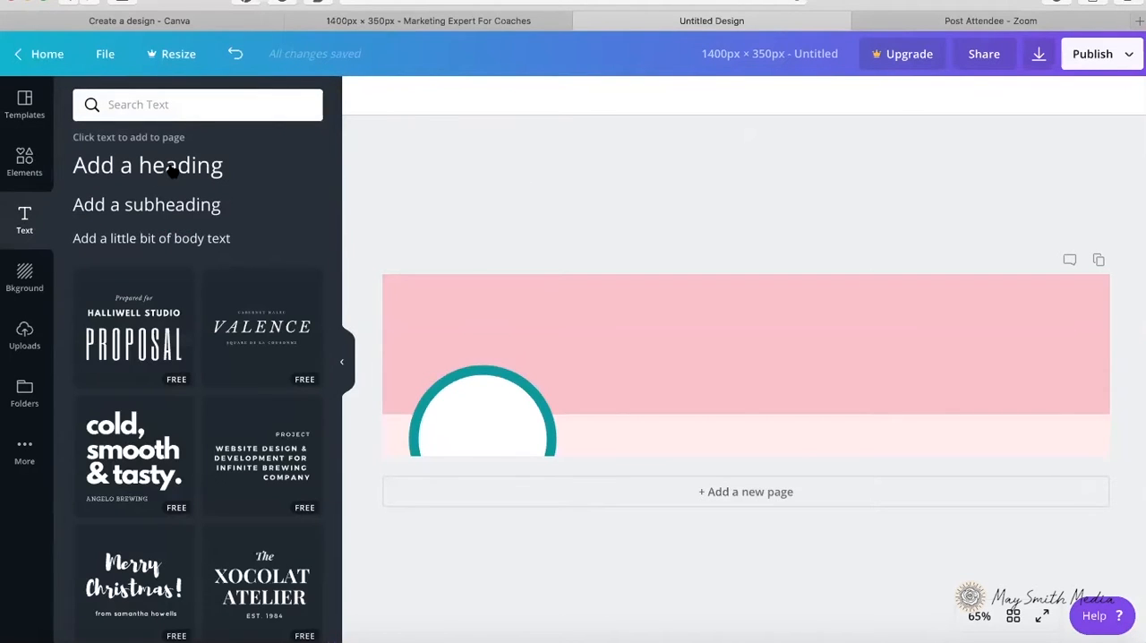
{"action": "left_click", "coordinate": [170, 172]}
Step: Copy the "Marketing Expert For Coaches" headline from canva-li-cover.psd in Photoshop and paste it into the Canva heading
{"action": "left_click", "coordinate": [295, 631]}
{"action": "left_click", "coordinate": [13, 395]}
{"action": "triple_click", "coordinate": [453, 325]}
{"action": "key", "text": "ctrl+c"}
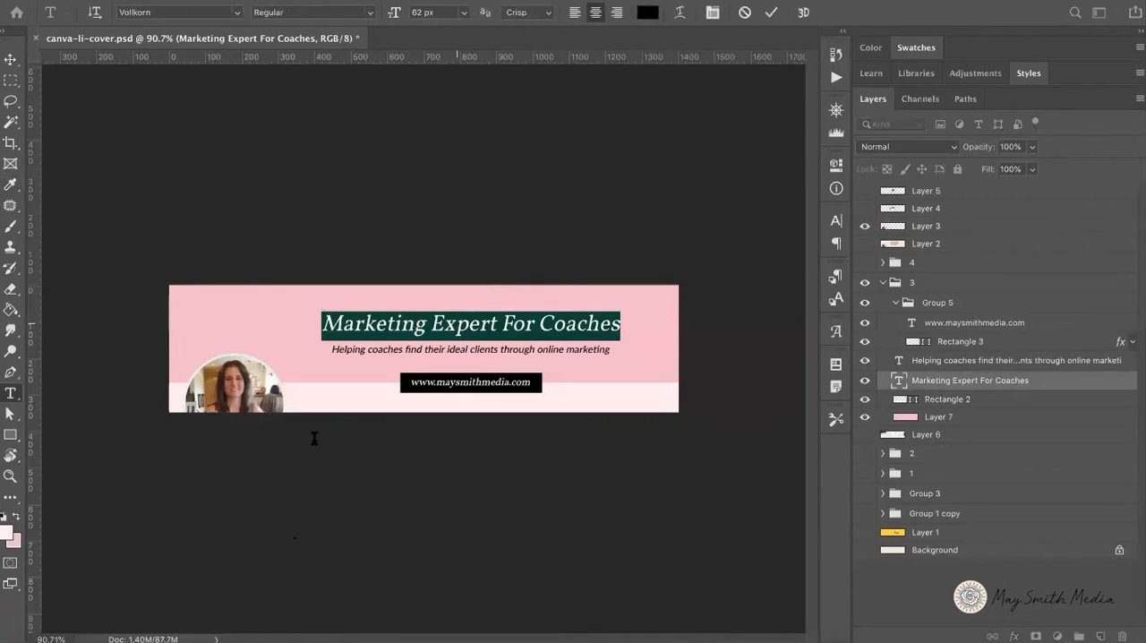
{"action": "left_click", "coordinate": [91, 631]}
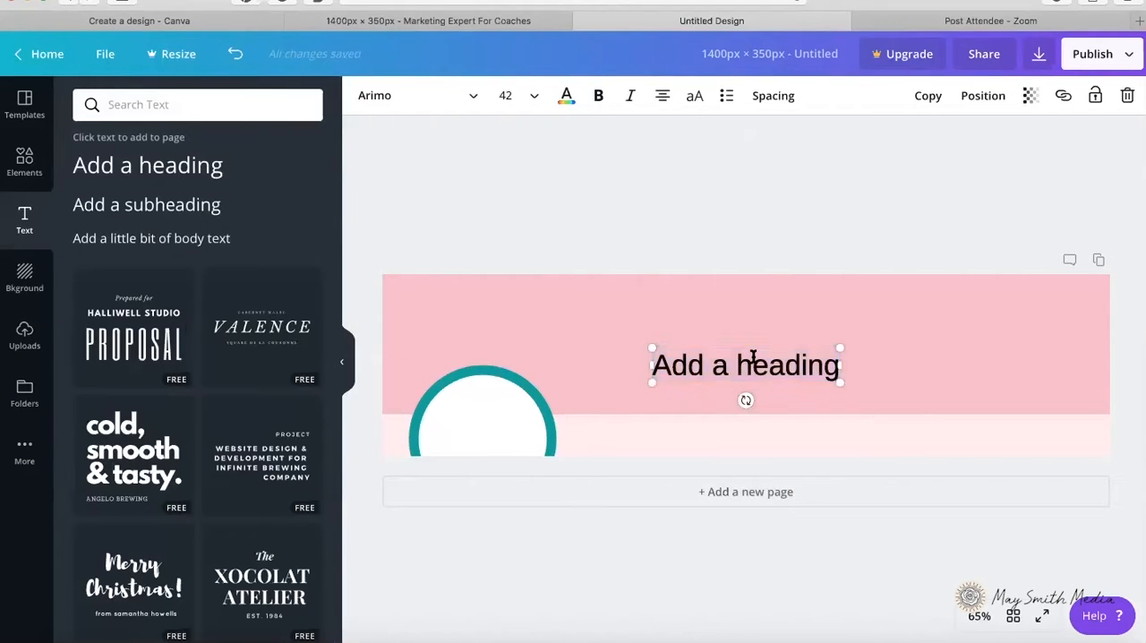
{"action": "key", "text": "ctrl+v"}
Step: Change the whole heading's font to Vollkorn and make it italic
{"action": "key", "text": "ctrl+a"}
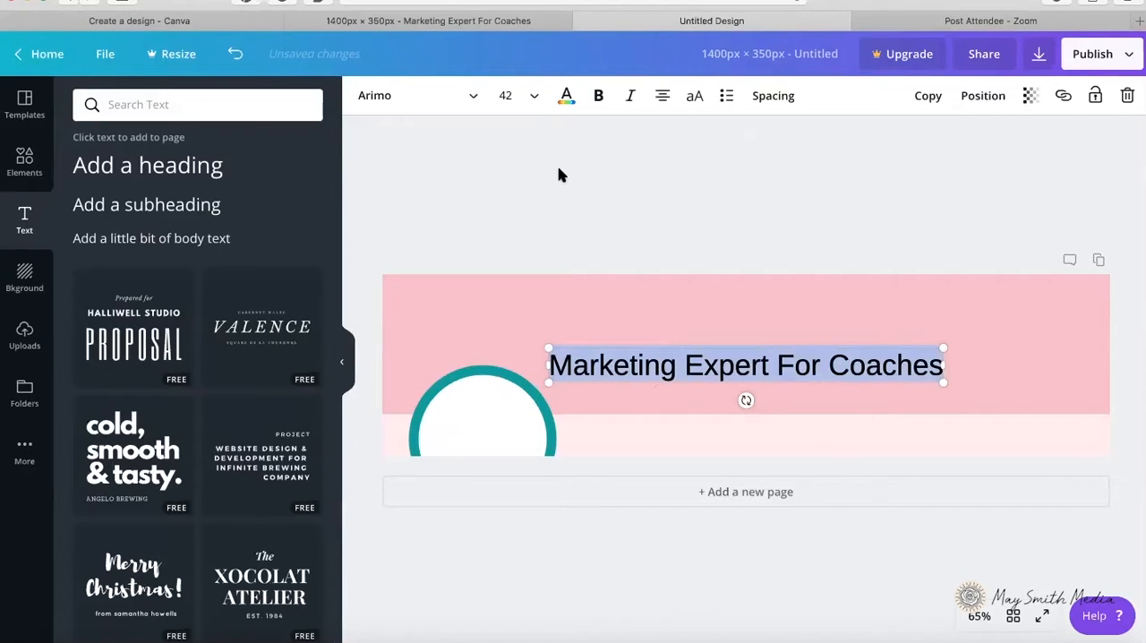
{"action": "left_click", "coordinate": [476, 97]}
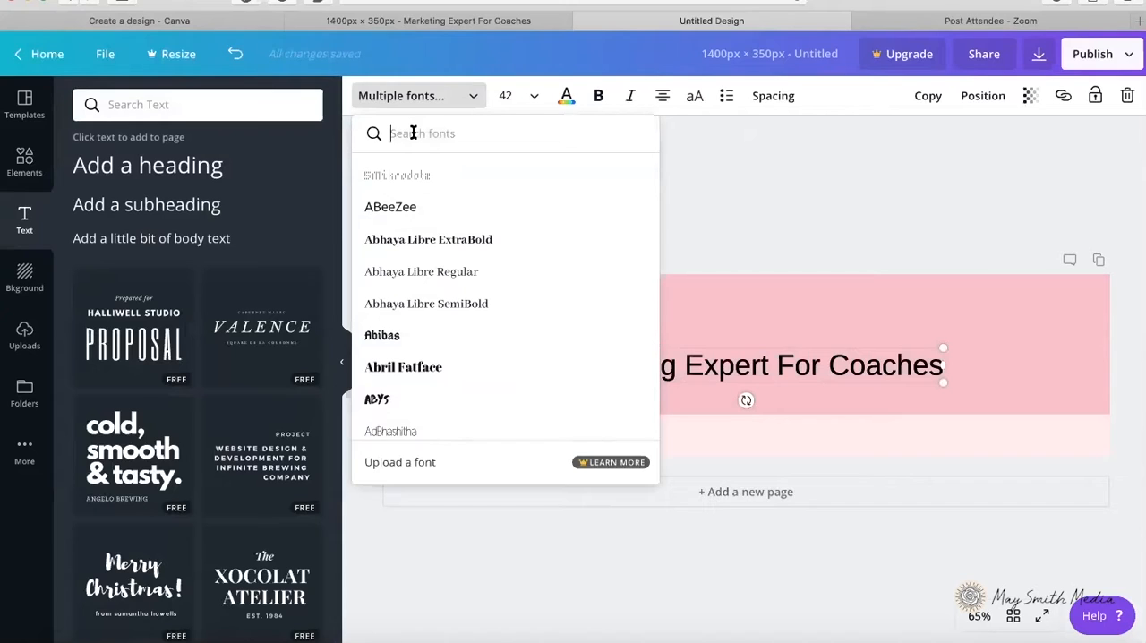
{"action": "type", "text": "vol"}
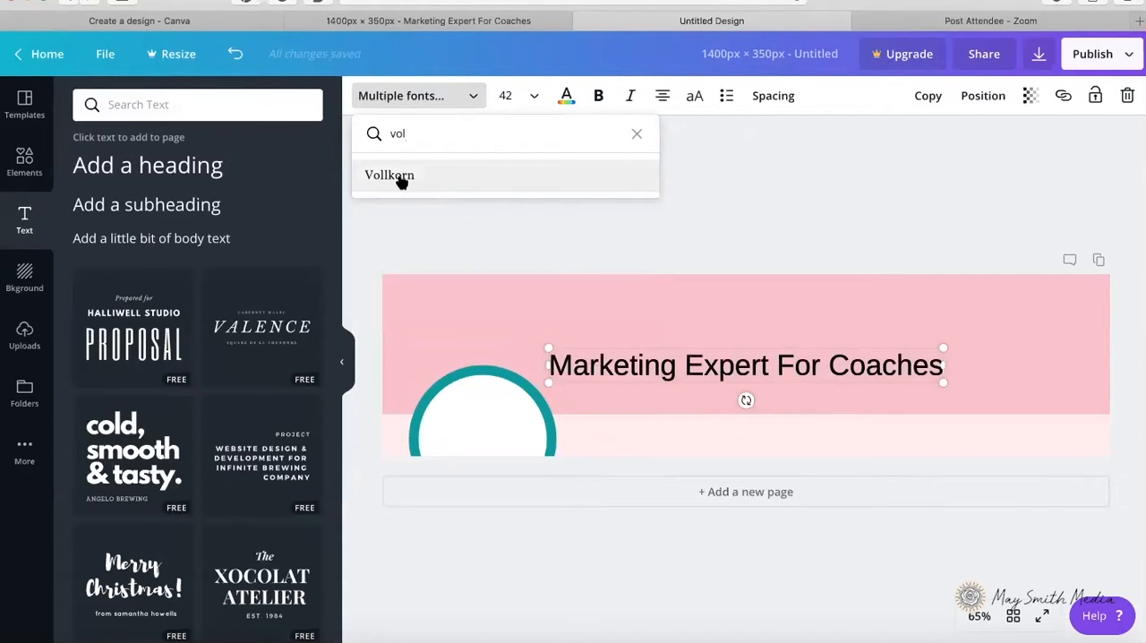
{"action": "left_click", "coordinate": [401, 177]}
{"action": "left_click", "coordinate": [630, 98]}
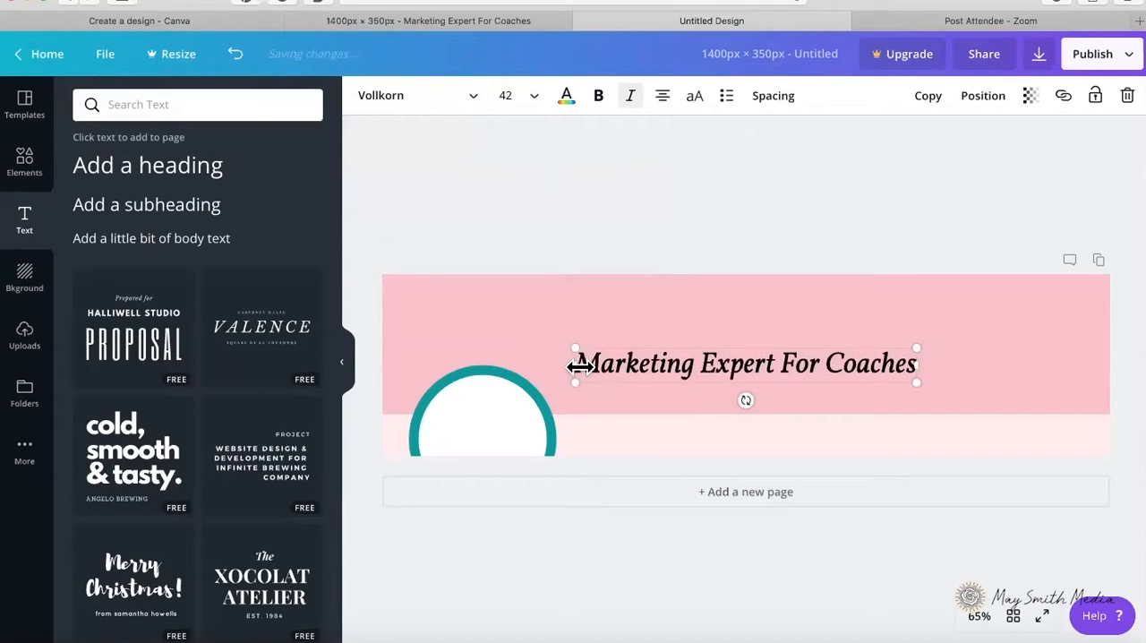
Step: Set the heading to size 48 in a widened text box and move it up and right, clear of the profile circle
{"action": "left_click_drag", "start_coordinate": [578, 368], "coordinate": [540, 366]}
{"action": "left_click", "coordinate": [519, 96]}
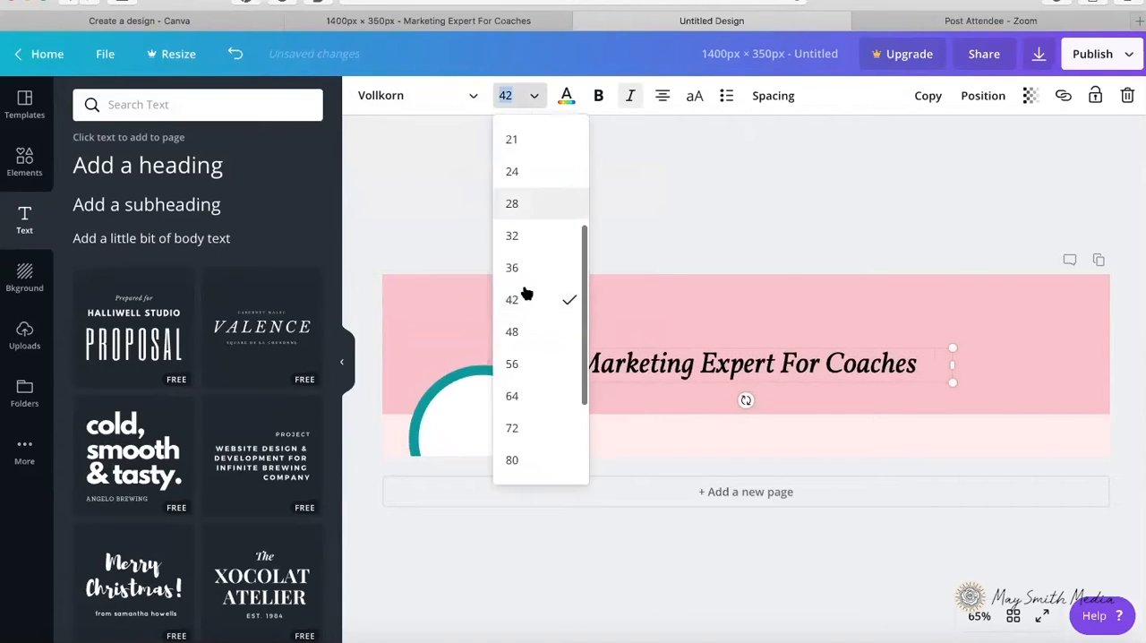
{"action": "left_click", "coordinate": [535, 333]}
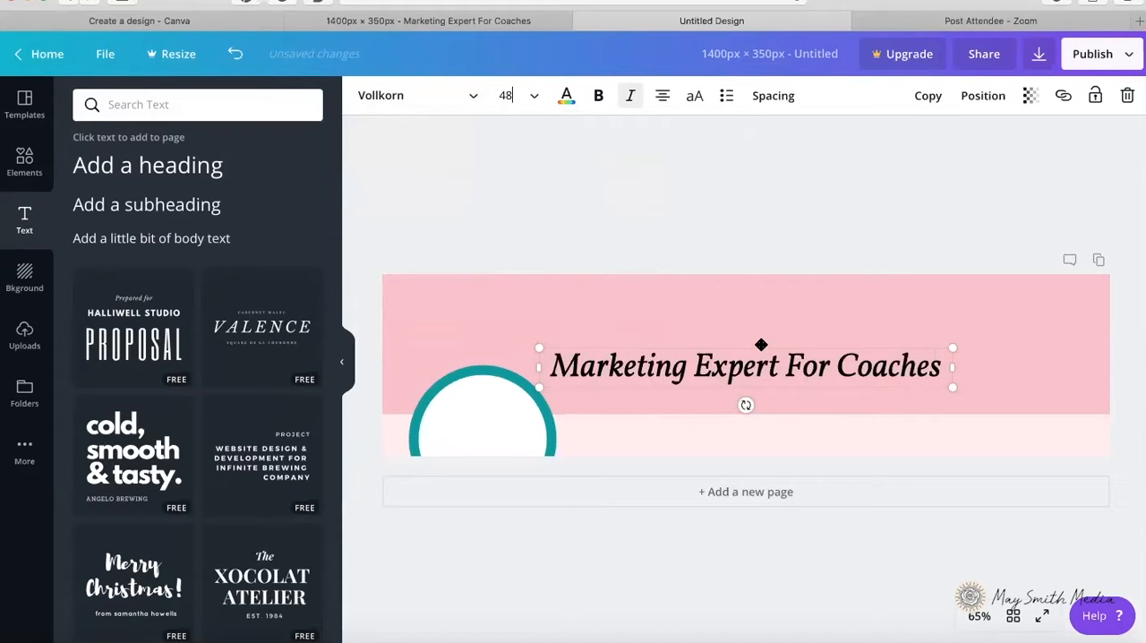
{"action": "left_click_drag", "start_coordinate": [764, 344], "coordinate": [829, 311]}
{"action": "left_click", "coordinate": [814, 212]}
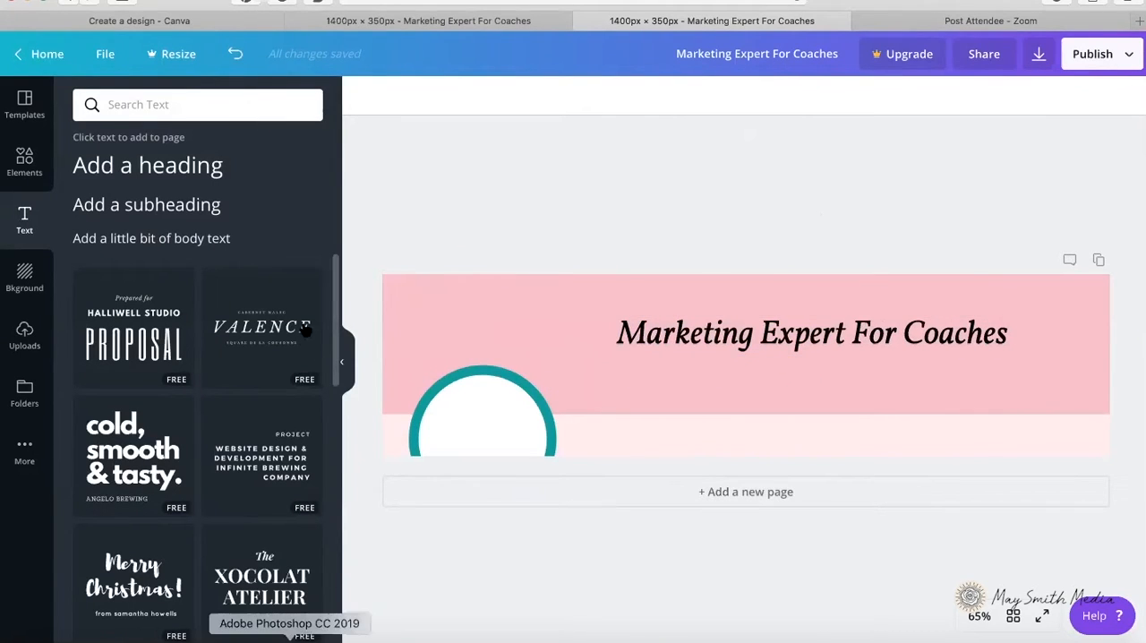
Step: Add a subheading text box, then switch to Photoshop and copy the tagline "Helping coaches find their ideal clients through online marketing"
{"action": "left_click", "coordinate": [134, 204]}
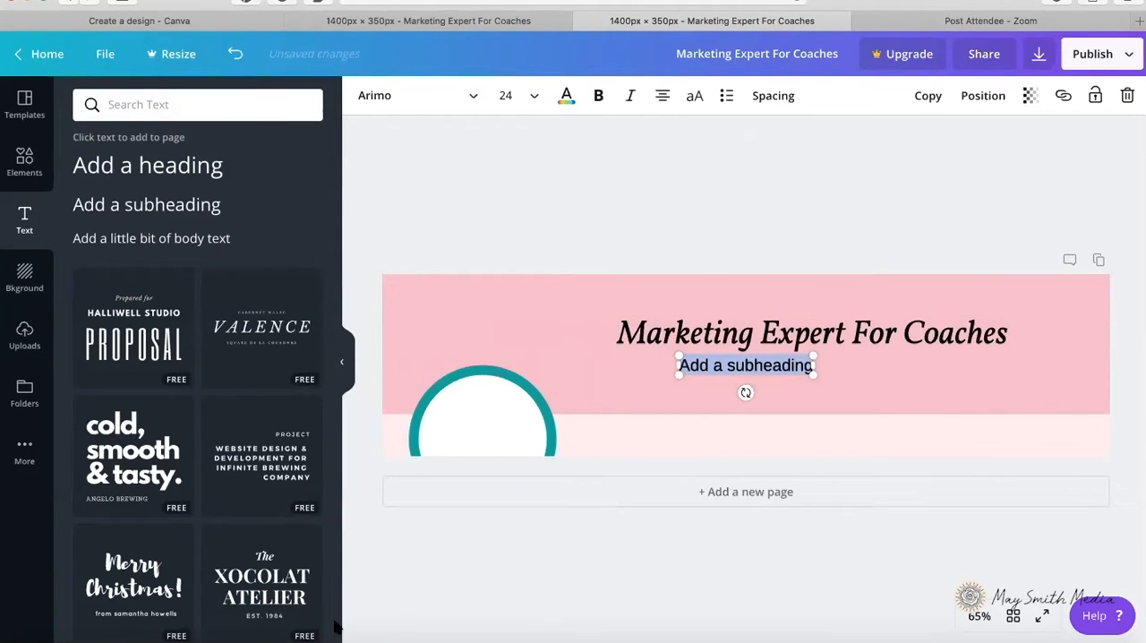
{"action": "left_click", "coordinate": [289, 634]}
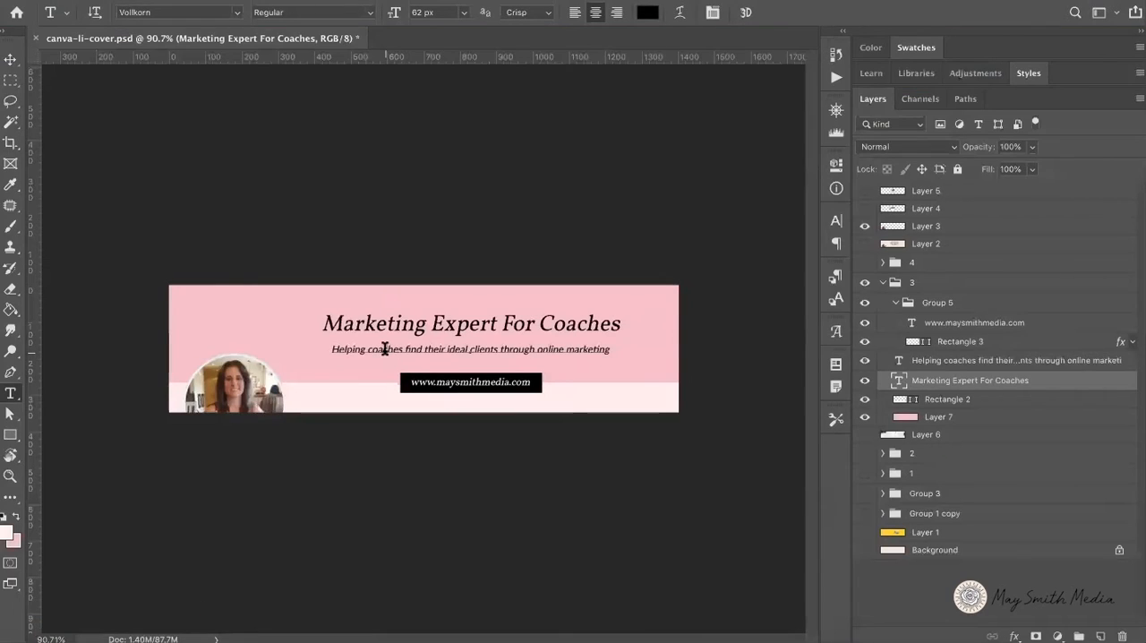
{"action": "left_click", "coordinate": [385, 349]}
{"action": "key", "text": "super+a"}
{"action": "key", "text": "super+c"}
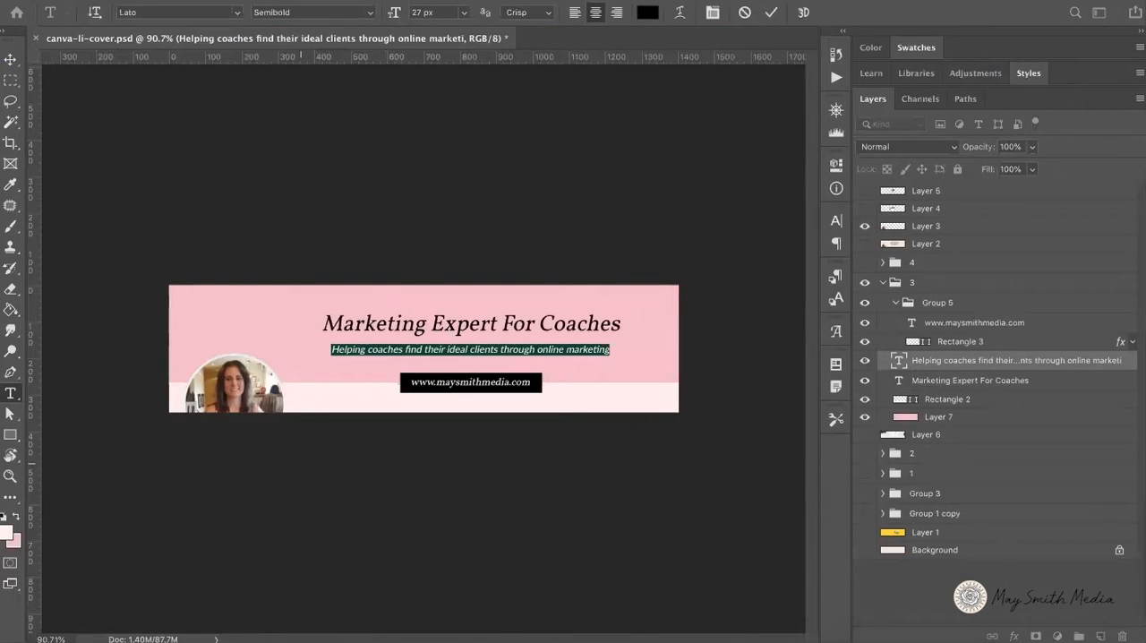
Step: Return to Canva and paste the copied tagline over the word "subheading" in the placeholder text
{"action": "left_click", "coordinate": [91, 638]}
{"action": "double_click", "coordinate": [732, 366]}
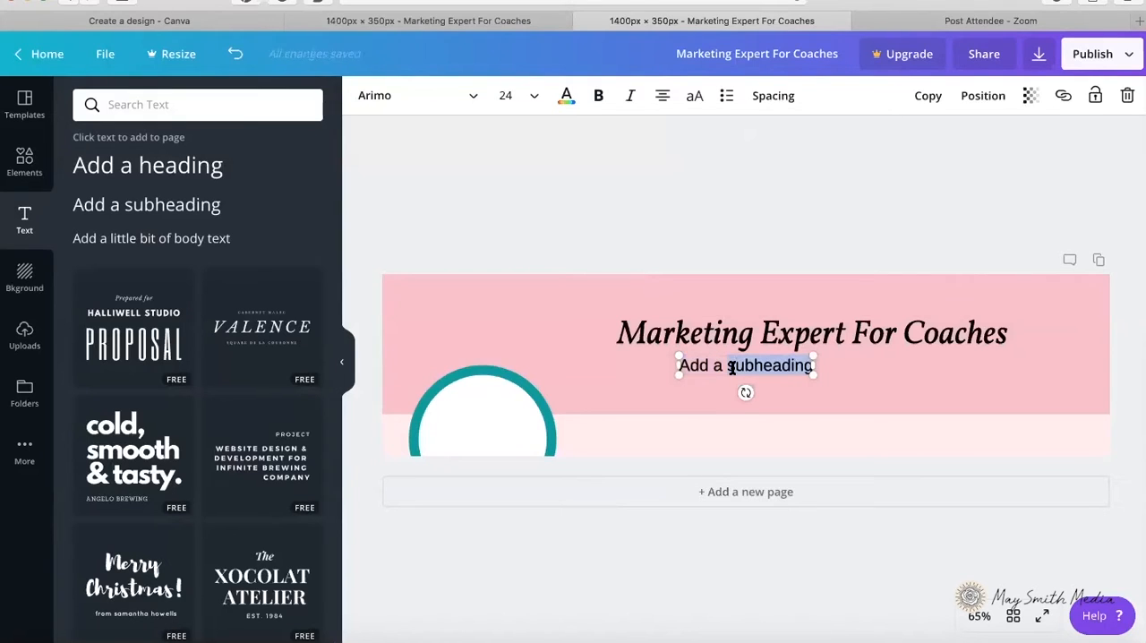
{"action": "key", "text": "super+v"}
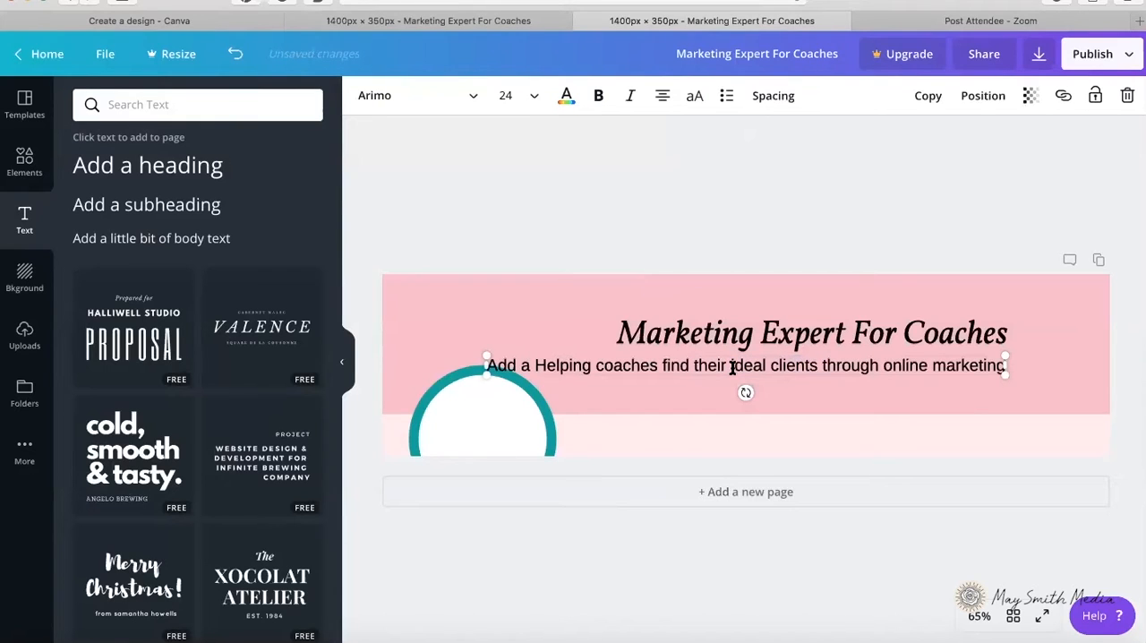
Step: Set the tagline to size 18 and place it directly beneath the heading, aligned with the heading text box's left edge
{"action": "left_click", "coordinate": [532, 96]}
{"action": "left_click", "coordinate": [532, 242]}
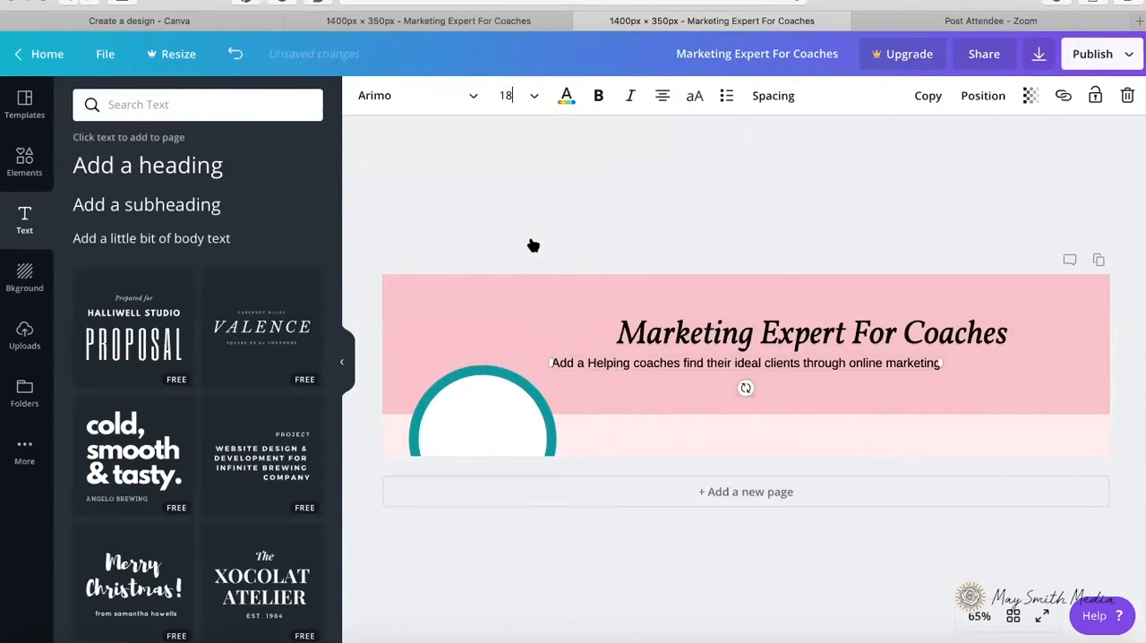
{"action": "left_click_drag", "start_coordinate": [729, 354], "coordinate": [798, 354]}
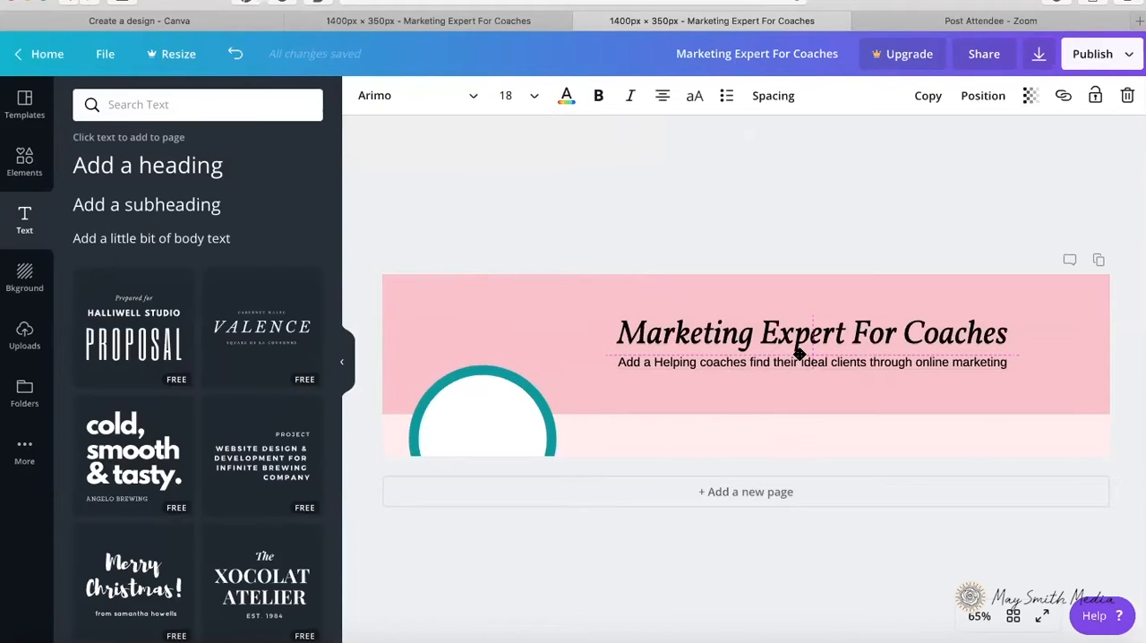
{"action": "left_click_drag", "start_coordinate": [799, 354], "coordinate": [800, 357]}
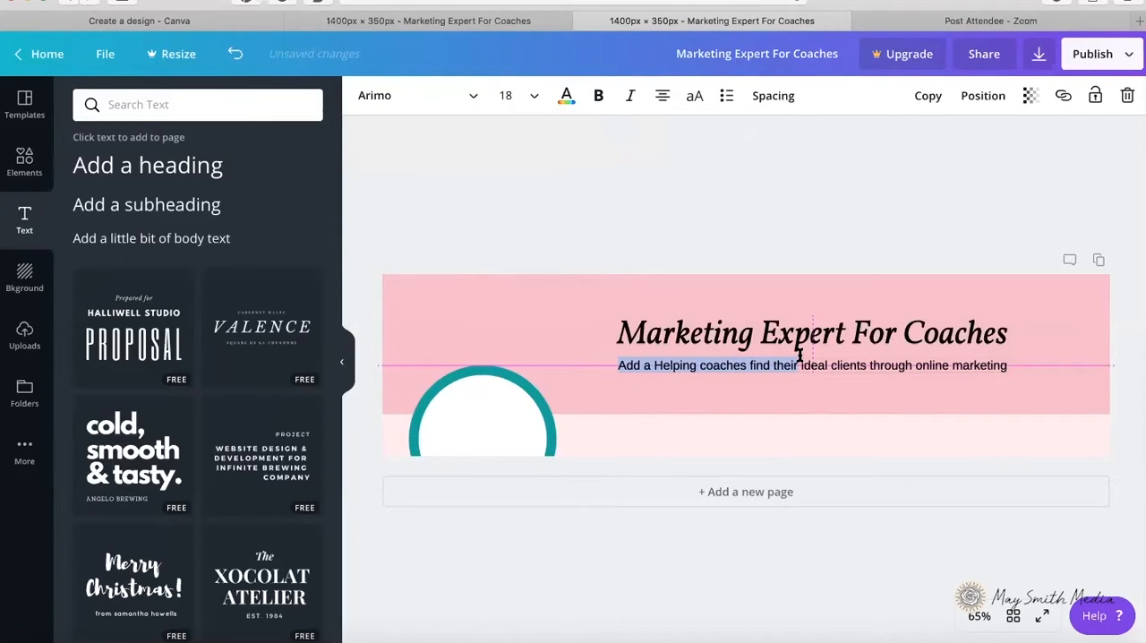
{"action": "left_click_drag", "start_coordinate": [799, 357], "coordinate": [787, 357]}
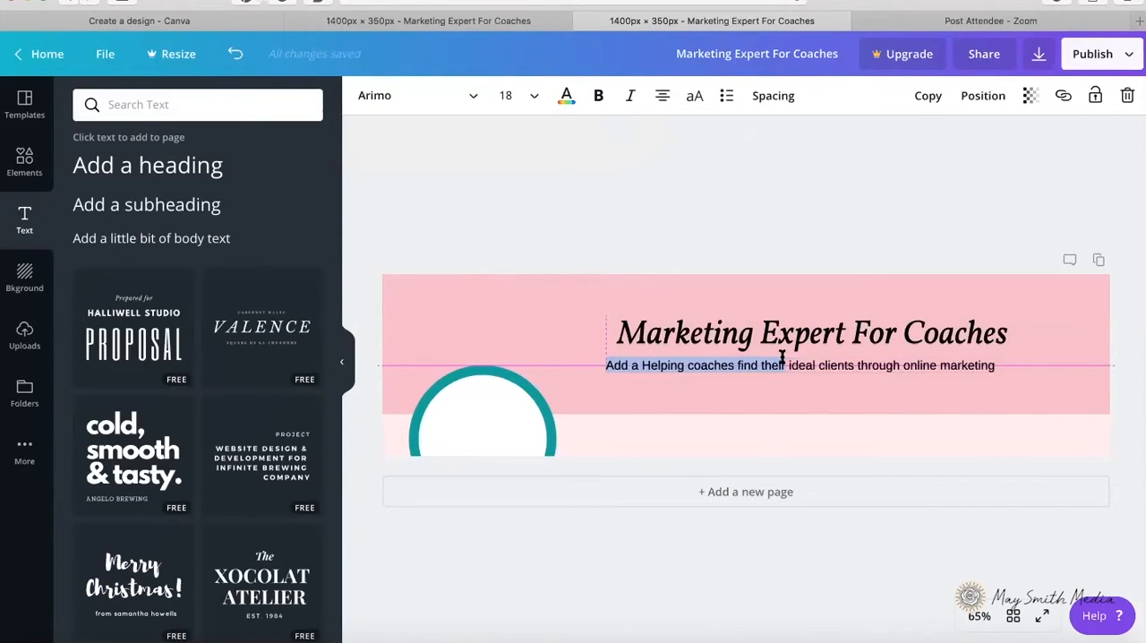
{"action": "left_click", "coordinate": [742, 254]}
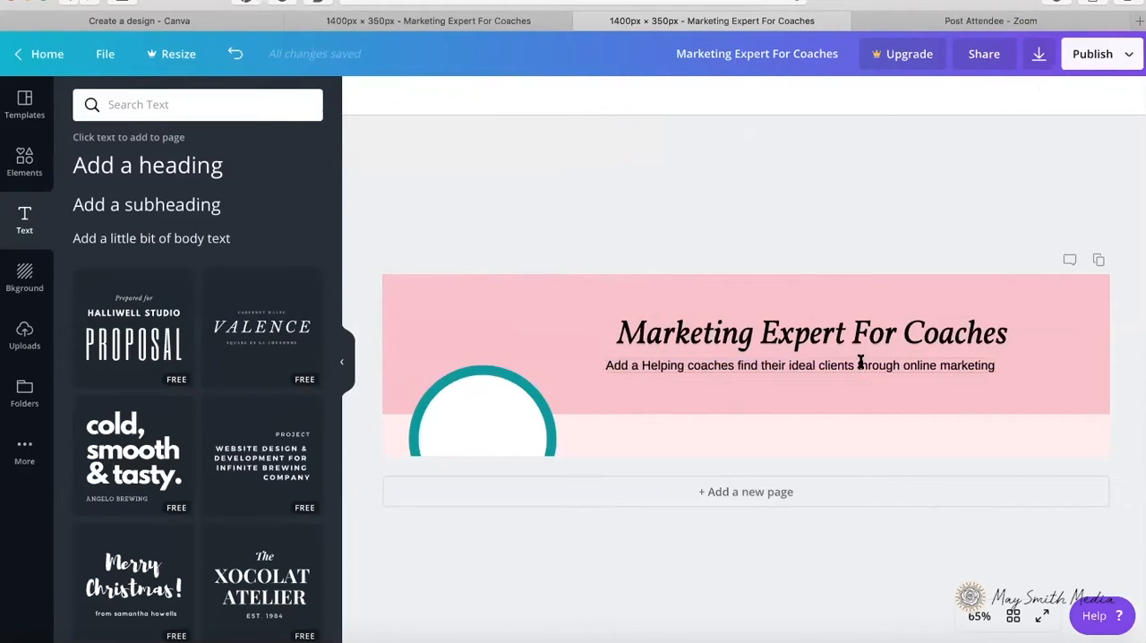
Step: Move the tagline to the right under the heading and align the two text boxes on their horizontal centers
{"action": "left_click_drag", "start_coordinate": [859, 356], "coordinate": [871, 359]}
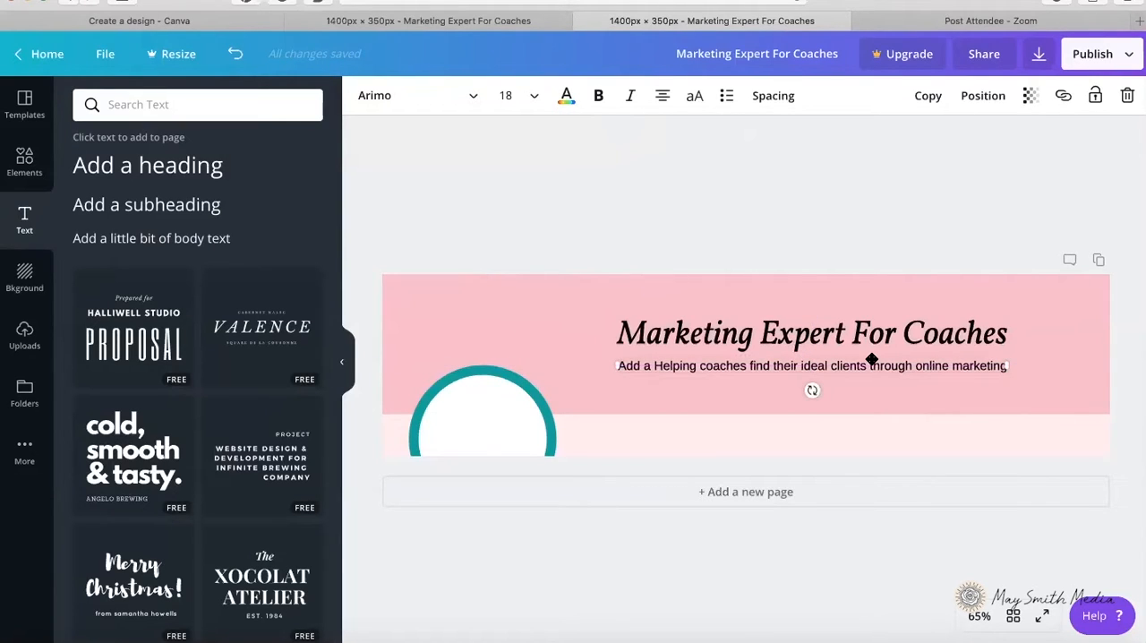
{"action": "left_click", "coordinate": [860, 336], "text": "shift"}
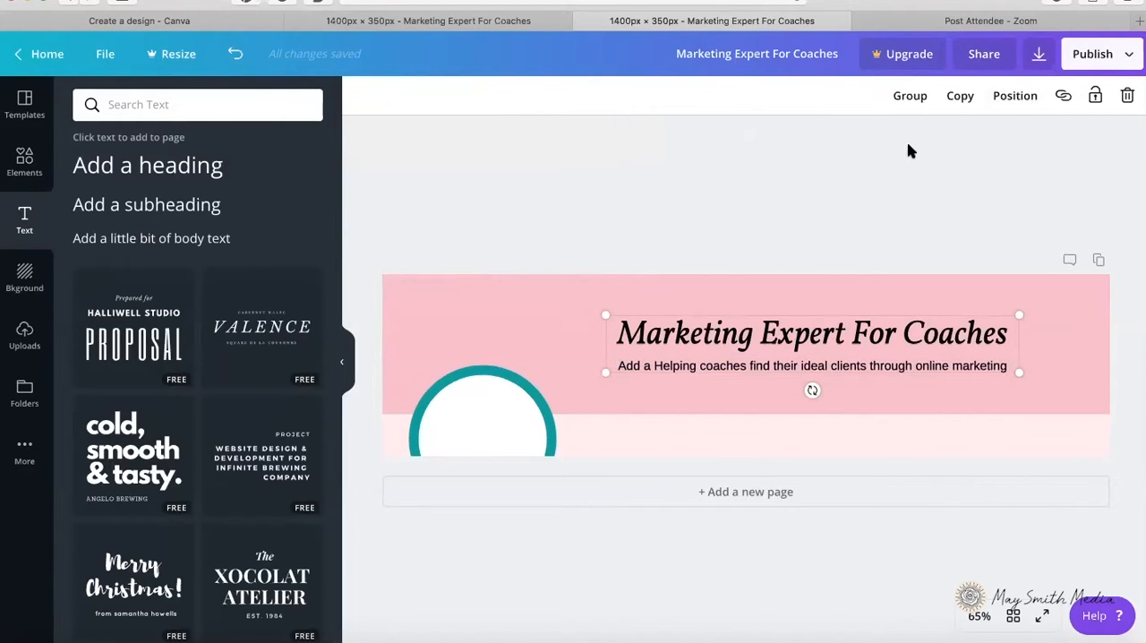
{"action": "left_click", "coordinate": [1019, 101]}
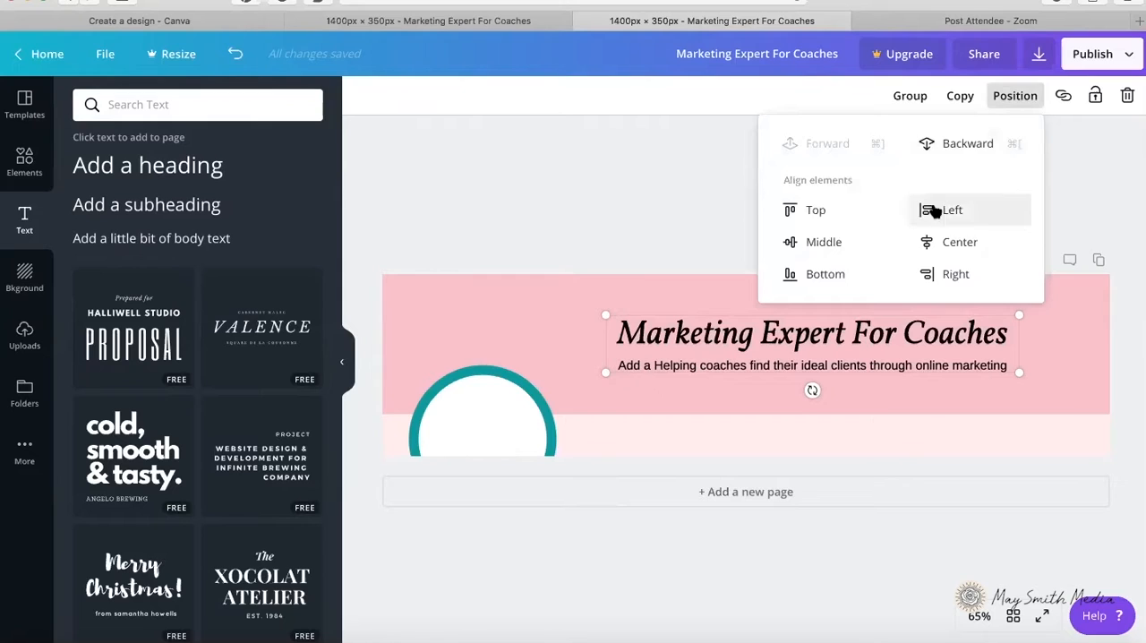
{"action": "left_click", "coordinate": [950, 244]}
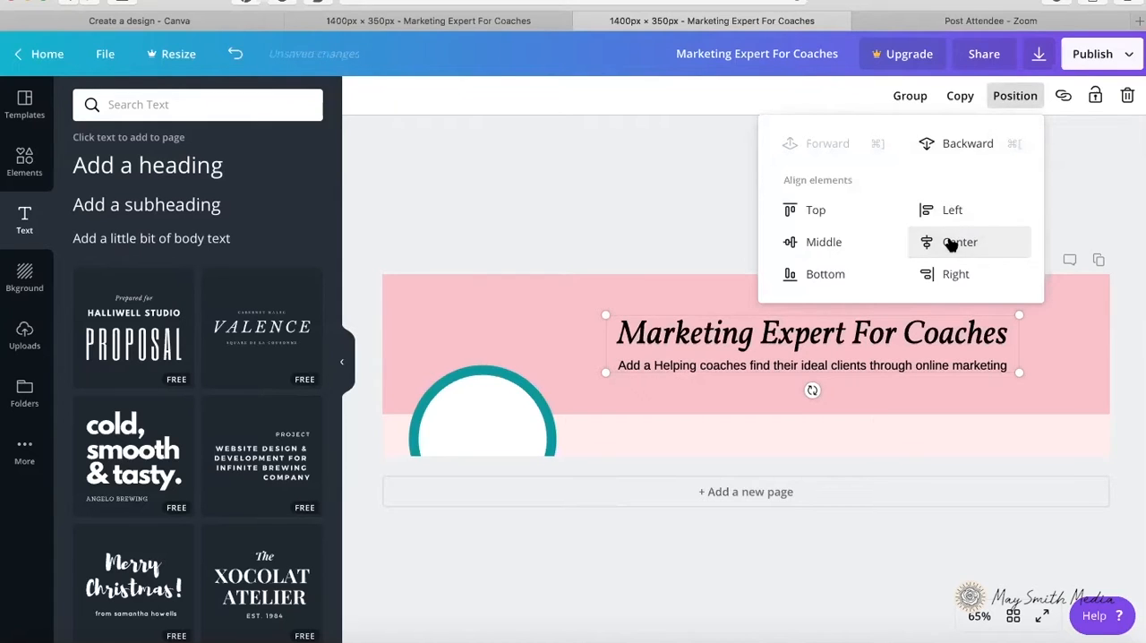
{"action": "left_click", "coordinate": [703, 234]}
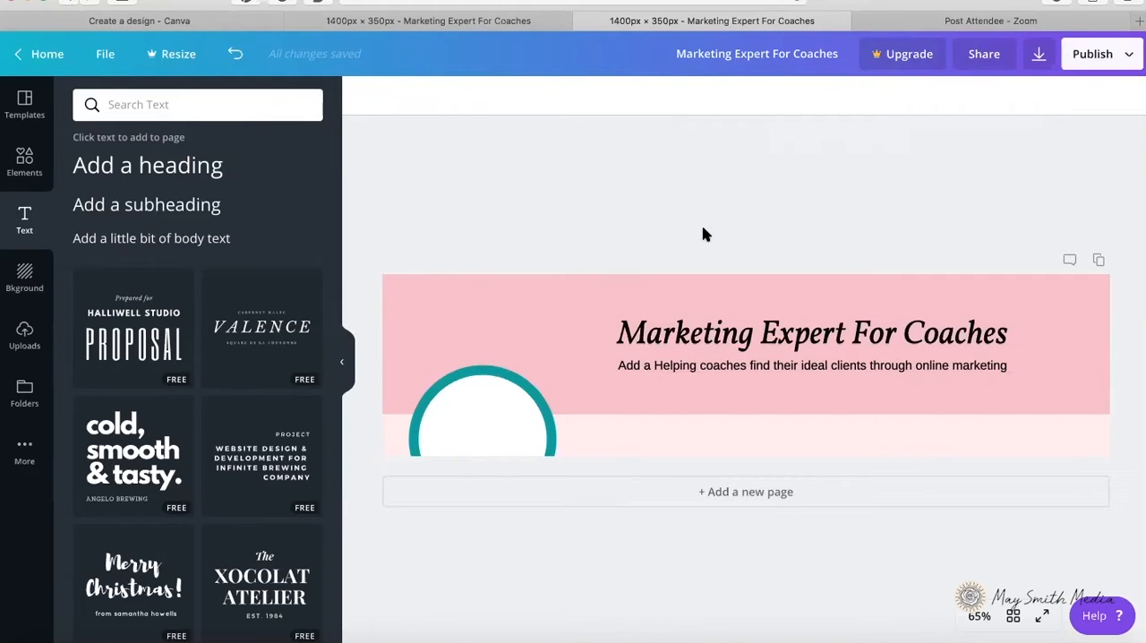
Step: Set the font size of the heading "Marketing Expert For Coaches" to 50
{"action": "double_click", "coordinate": [793, 345]}
{"action": "left_click", "coordinate": [535, 96]}
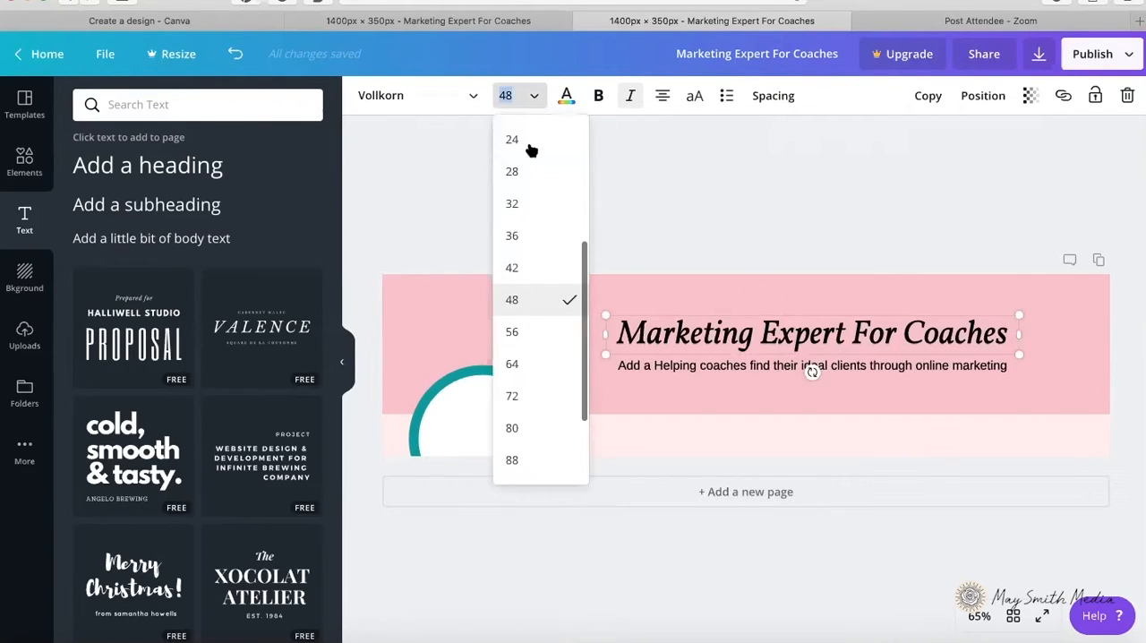
{"action": "type", "text": "4"}
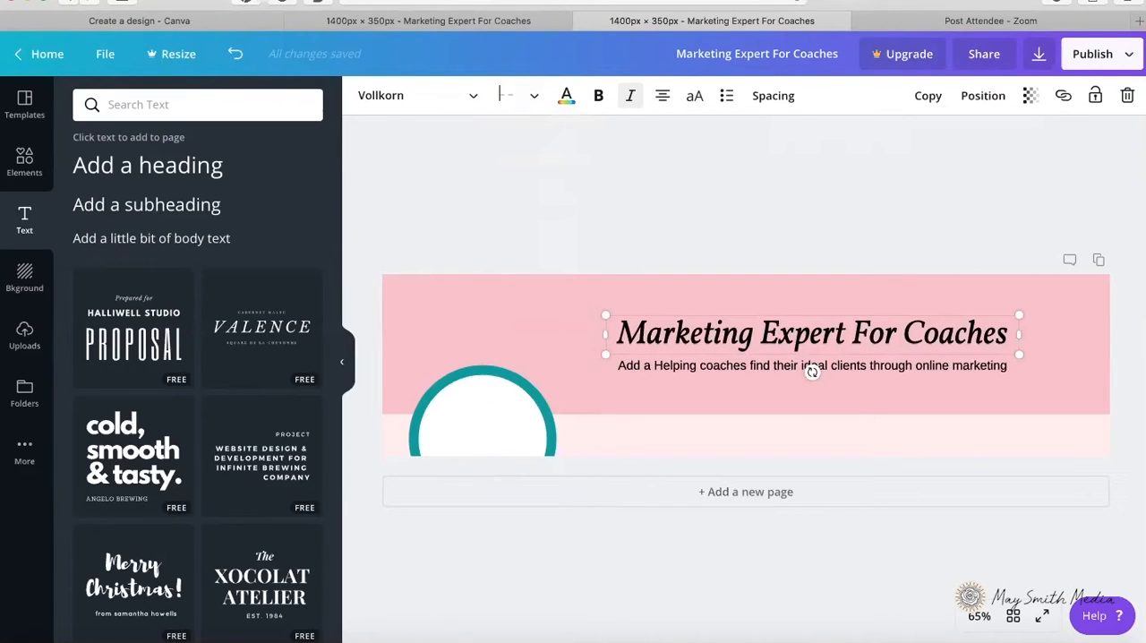
{"action": "type", "text": "0"}
{"action": "key", "text": "Return"}
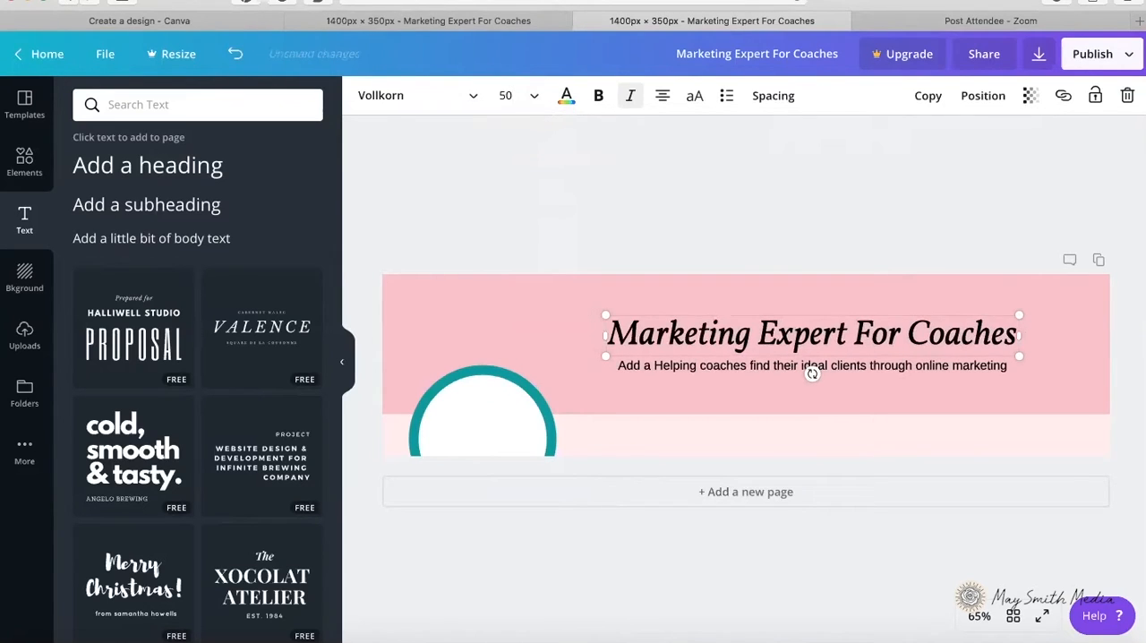
{"action": "left_click", "coordinate": [618, 192]}
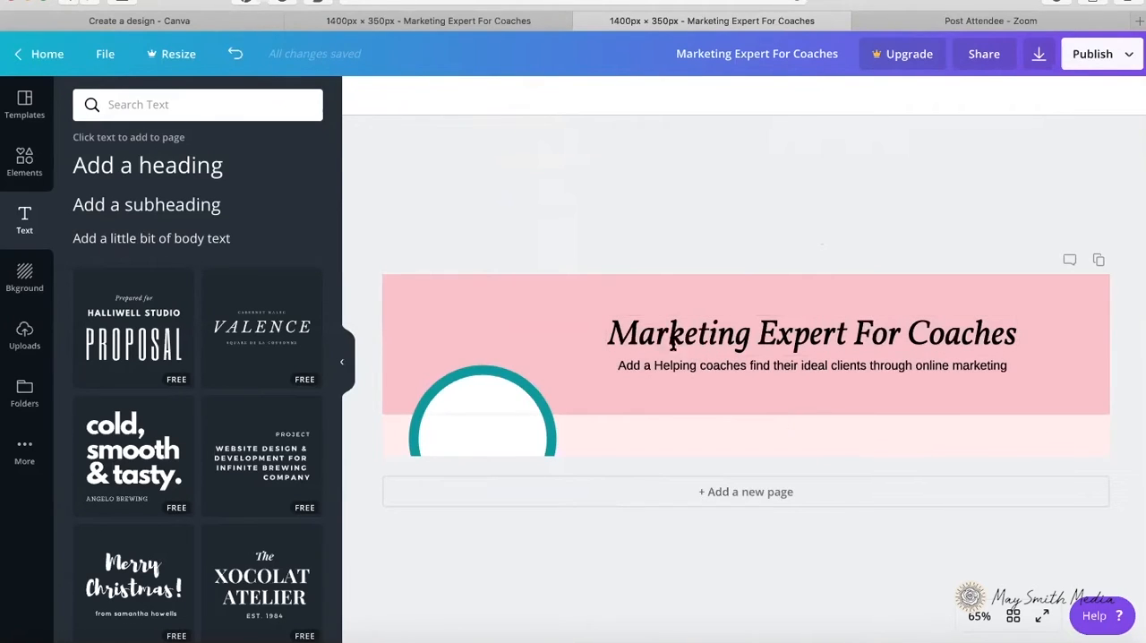
Step: Add a square below the tagline, straddling the edge between the two pinks, and widen it into a bar centered under the text
{"action": "left_click", "coordinate": [26, 160]}
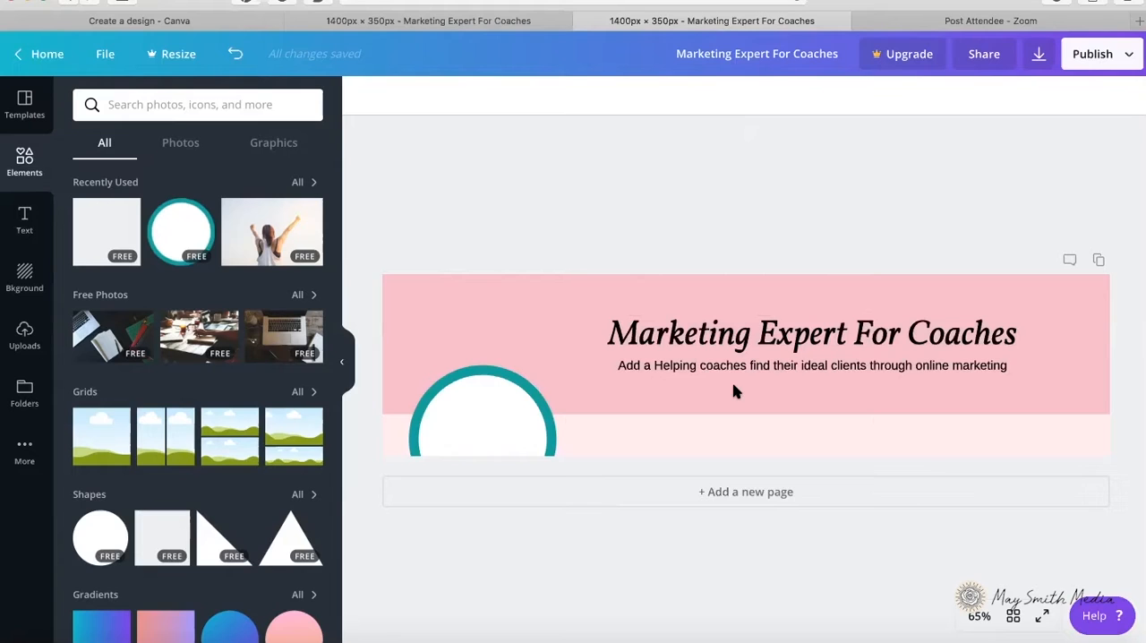
{"action": "left_click", "coordinate": [93, 250]}
{"action": "left_click_drag", "start_coordinate": [812, 287], "coordinate": [687, 416]}
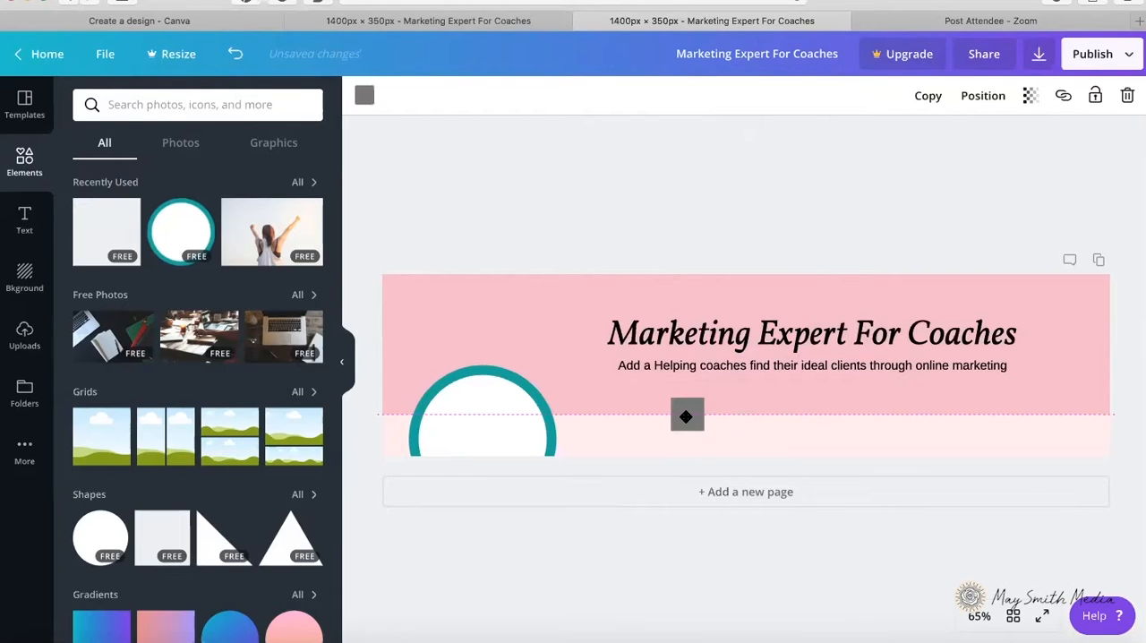
{"action": "left_click_drag", "start_coordinate": [686, 416], "coordinate": [867, 414]}
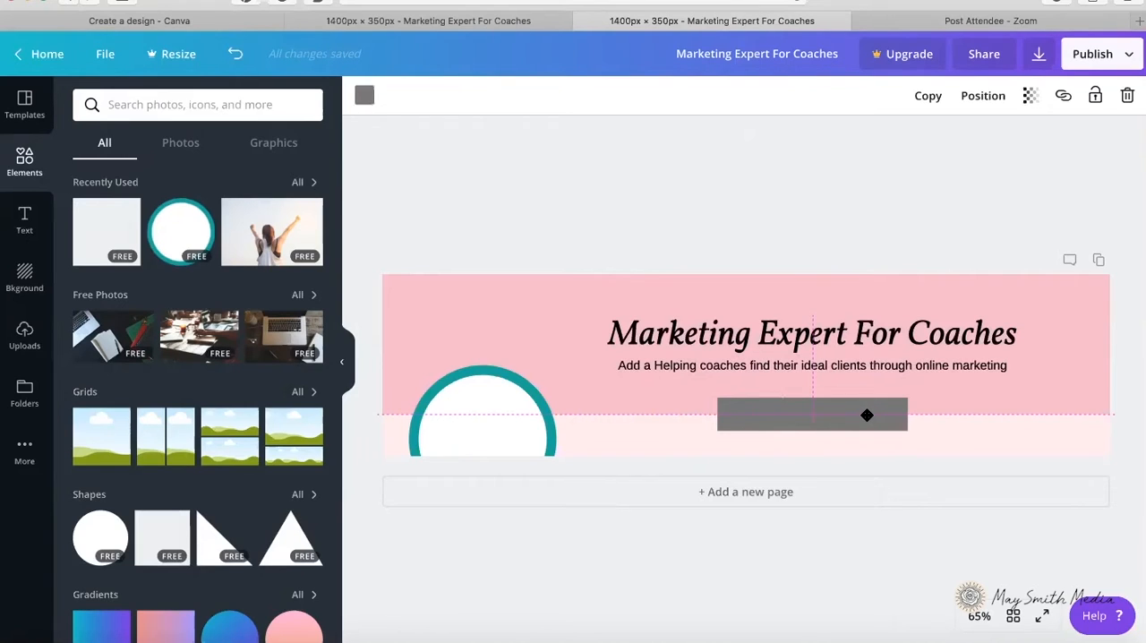
Step: Fill the bar beneath the tagline with black
{"action": "left_click", "coordinate": [365, 97]}
{"action": "left_click", "coordinate": [88, 263]}
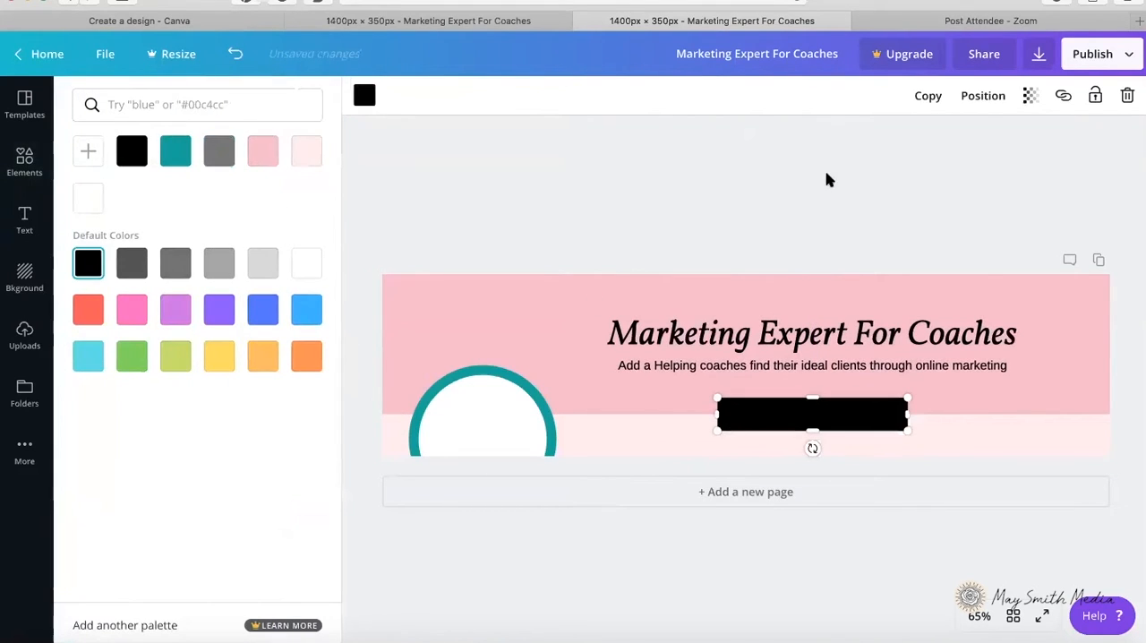
{"action": "left_click", "coordinate": [757, 235]}
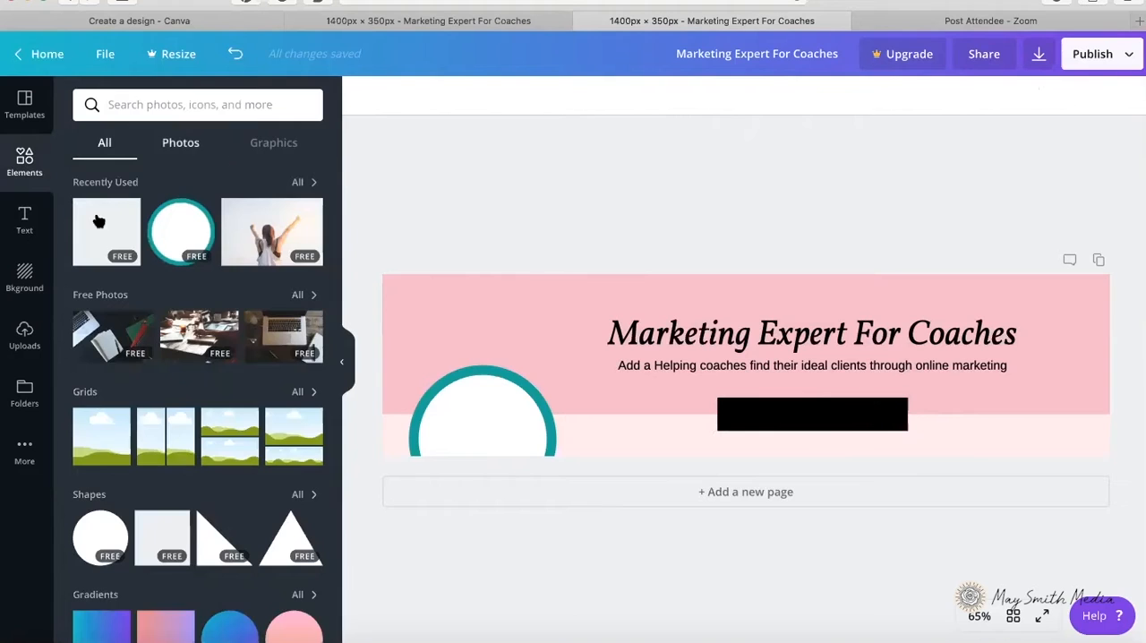
{"action": "left_click", "coordinate": [25, 220]}
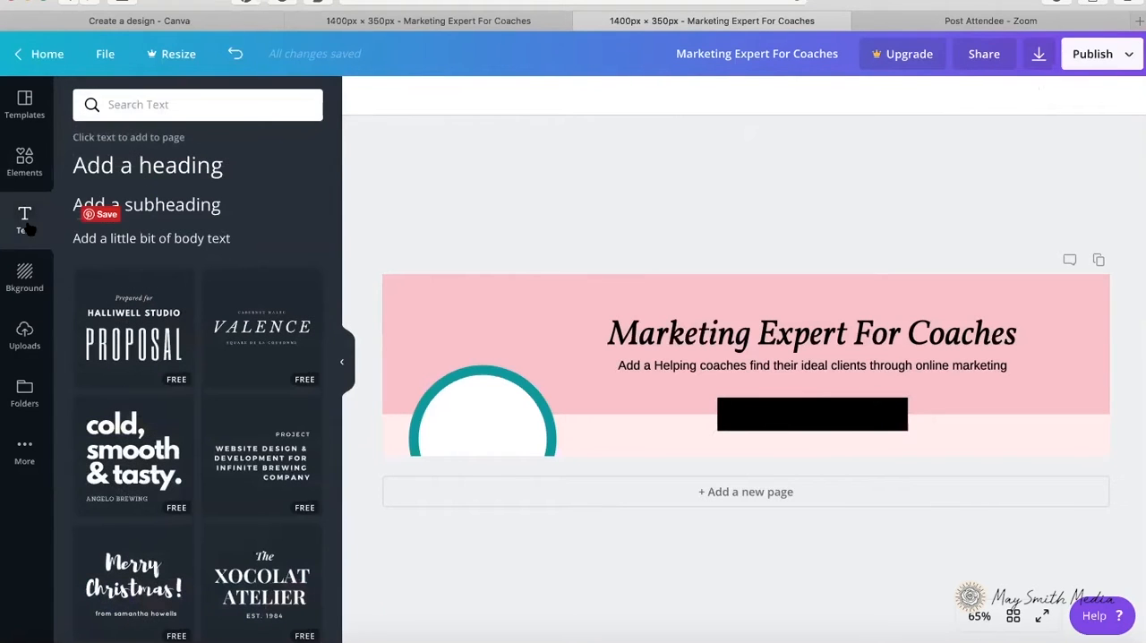
{"action": "left_click", "coordinate": [199, 247]}
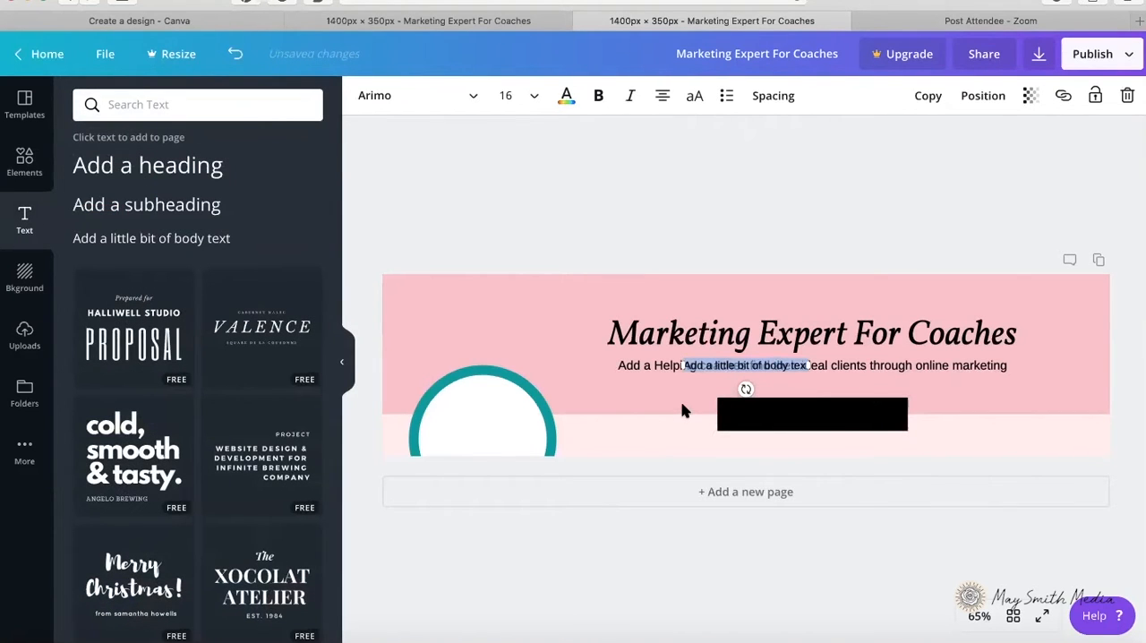
{"action": "type", "text": "www.maysmithm"}
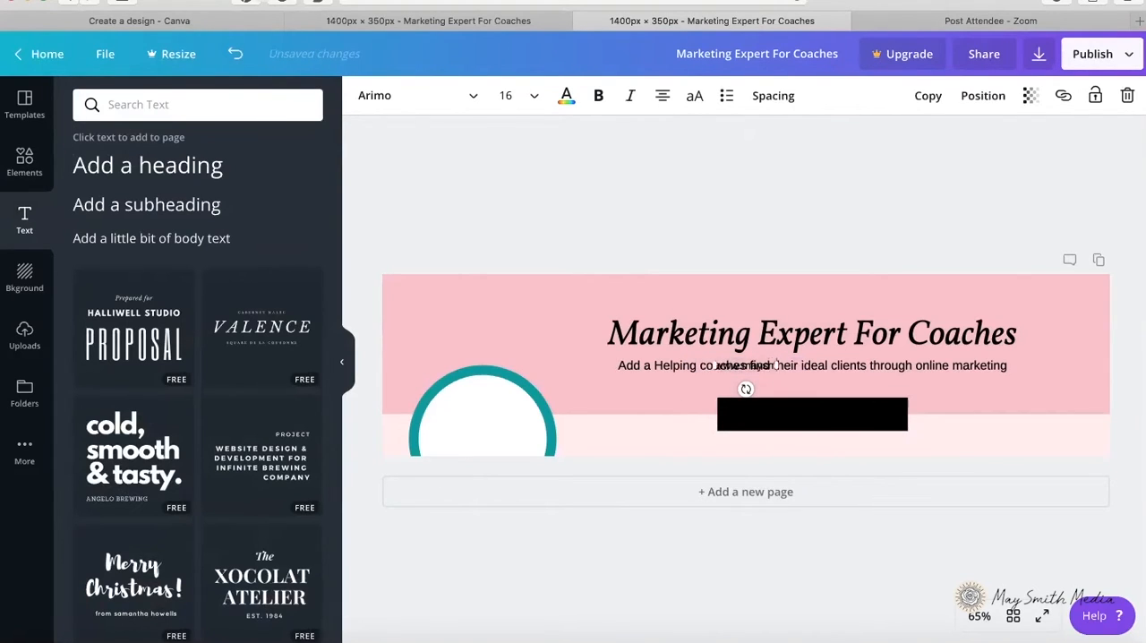
{"action": "type", "text": "edia.co"}
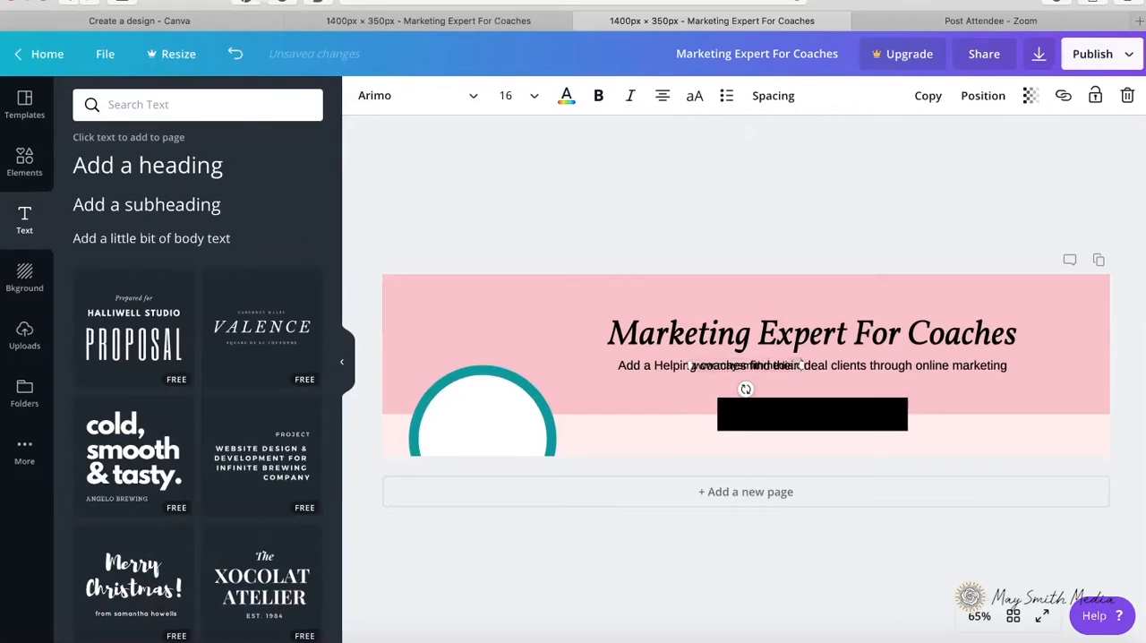
{"action": "left_click", "coordinate": [639, 469]}
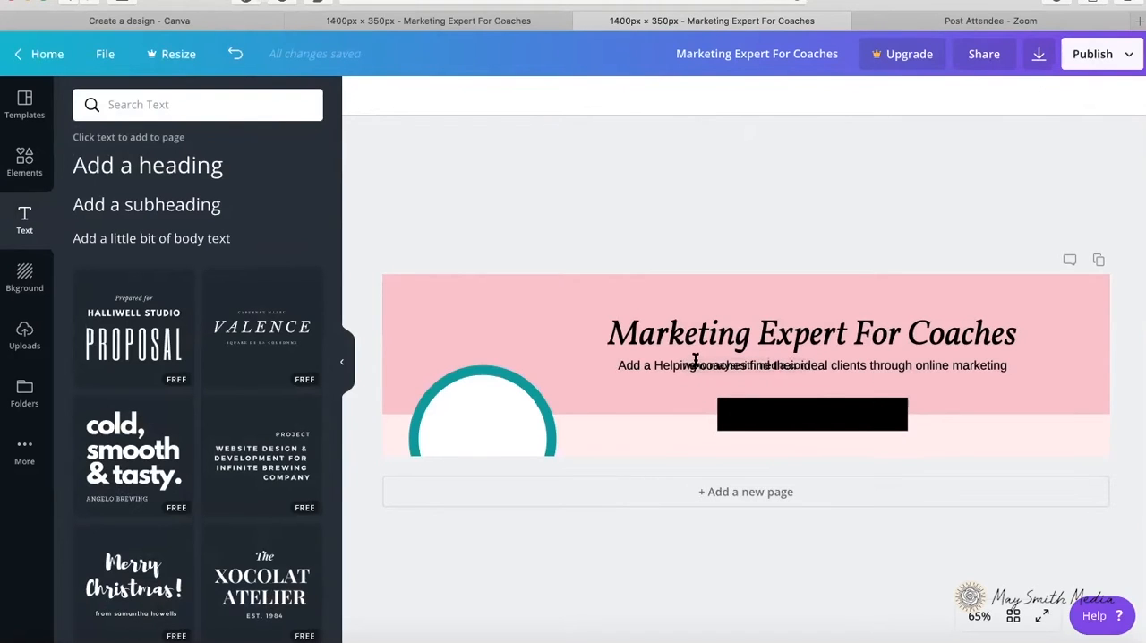
{"action": "left_click", "coordinate": [695, 360]}
{"action": "left_click_drag", "start_coordinate": [695, 360], "coordinate": [712, 384]}
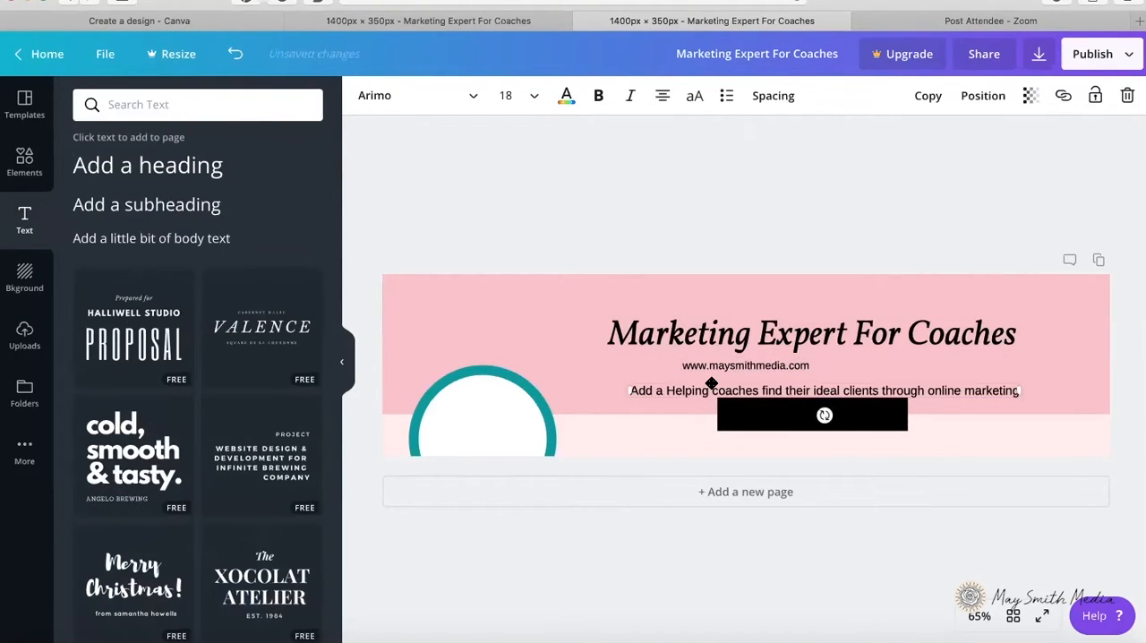
{"action": "left_click", "coordinate": [234, 54]}
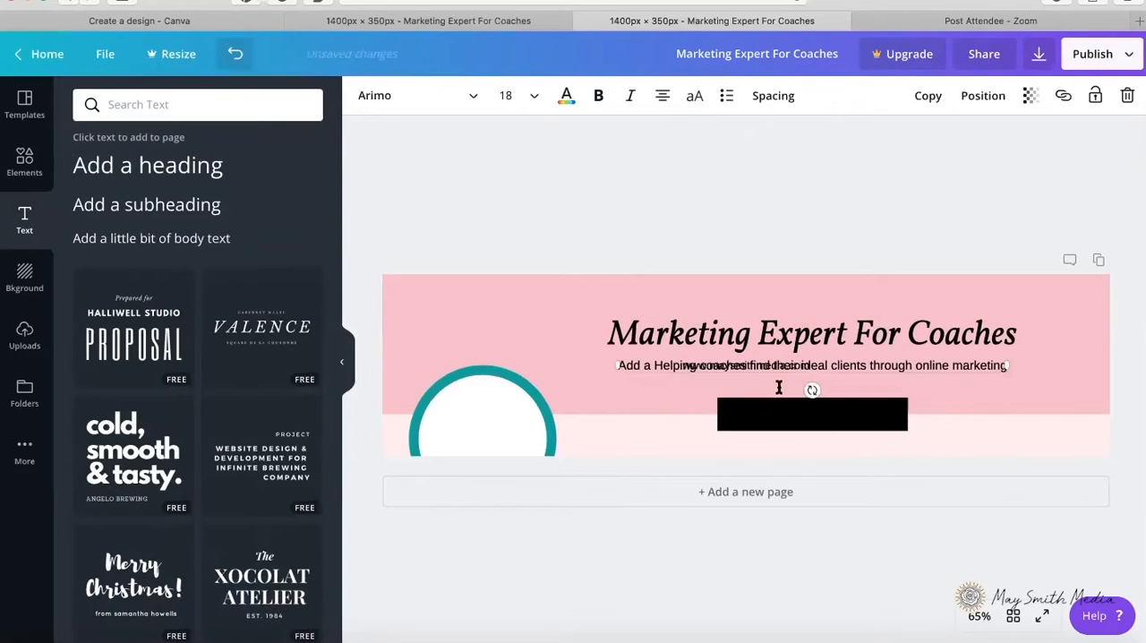
Step: Move the web address text off the tagline and onto the middle of the black bar
{"action": "left_click", "coordinate": [713, 373]}
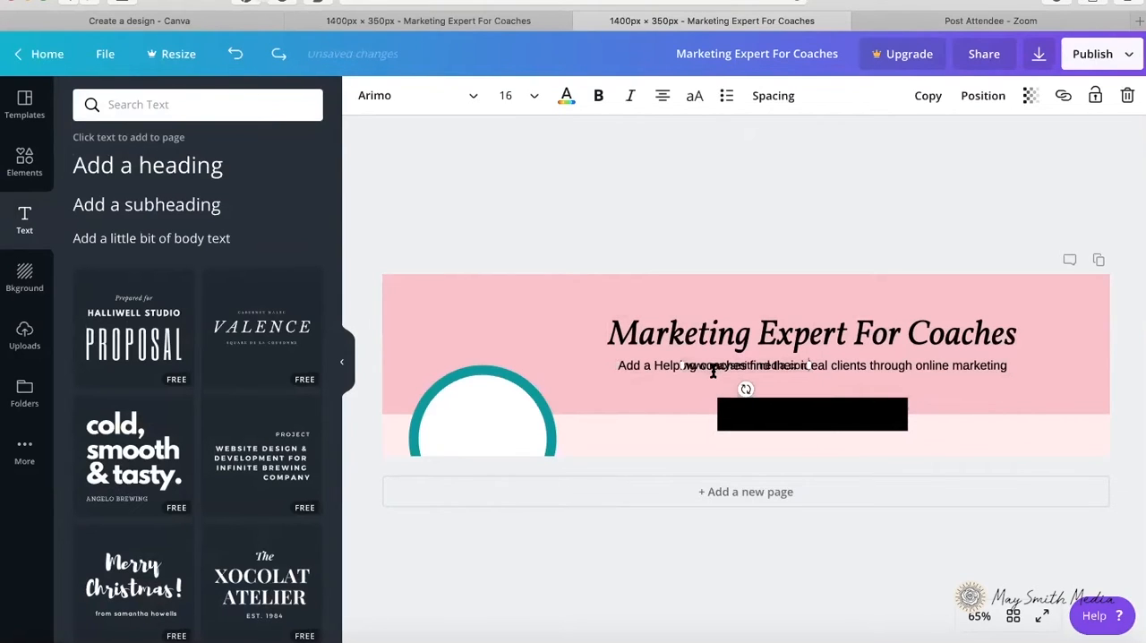
{"action": "left_click_drag", "start_coordinate": [713, 373], "coordinate": [715, 387]}
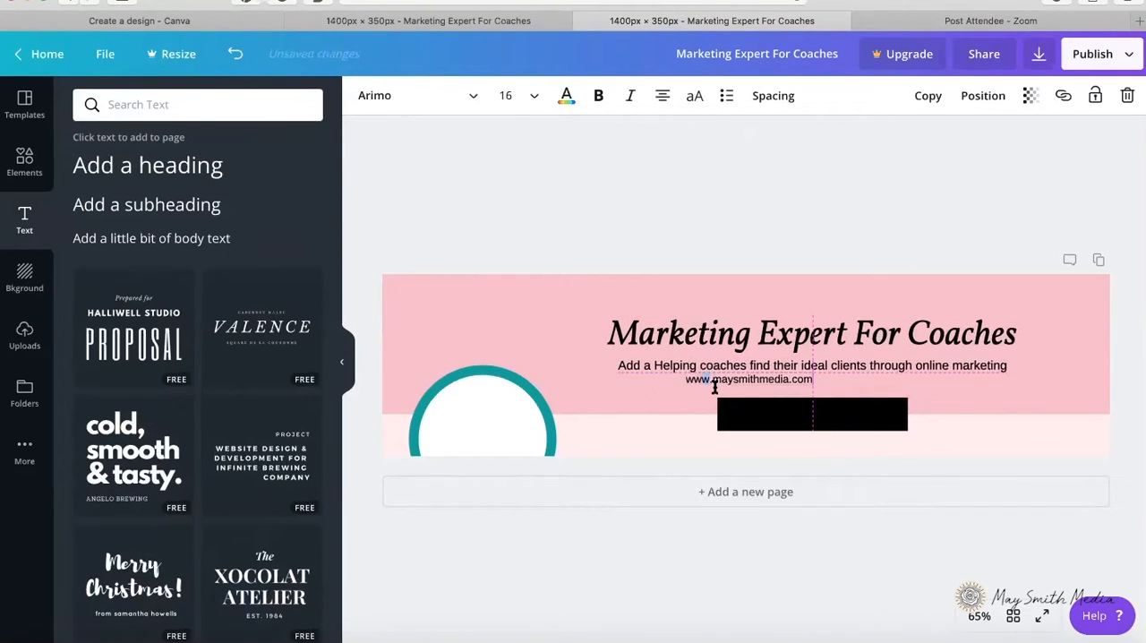
{"action": "left_click_drag", "start_coordinate": [714, 386], "coordinate": [768, 414]}
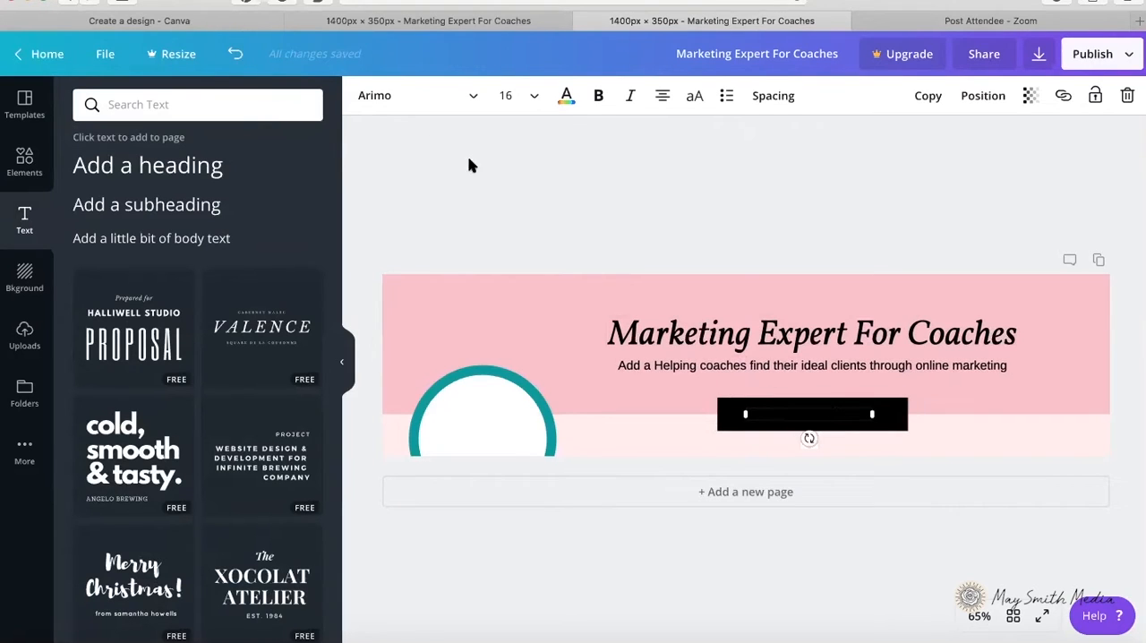
Step: Color the web address white and format it in italic Vollkorn
{"action": "left_click", "coordinate": [566, 96]}
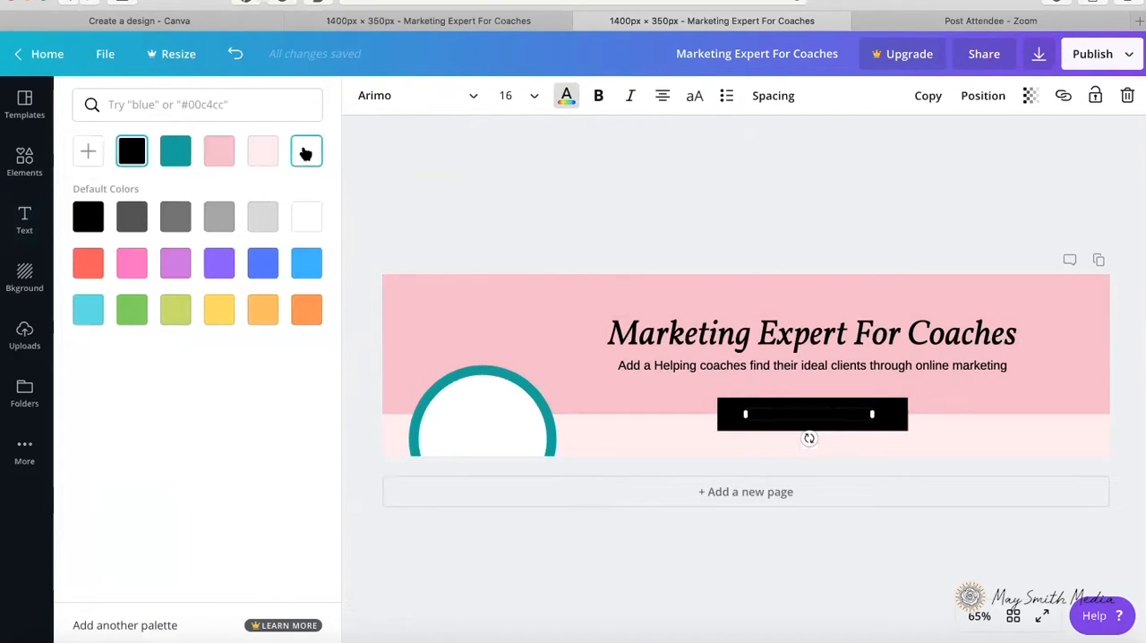
{"action": "left_click", "coordinate": [305, 153]}
{"action": "left_click", "coordinate": [437, 96]}
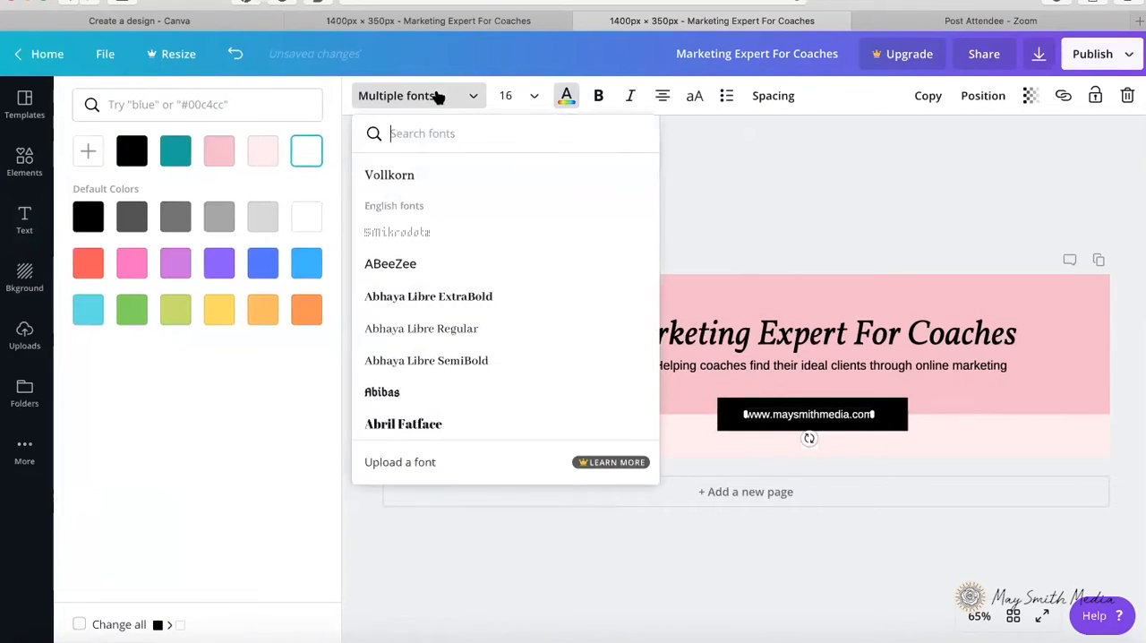
{"action": "left_click", "coordinate": [400, 178]}
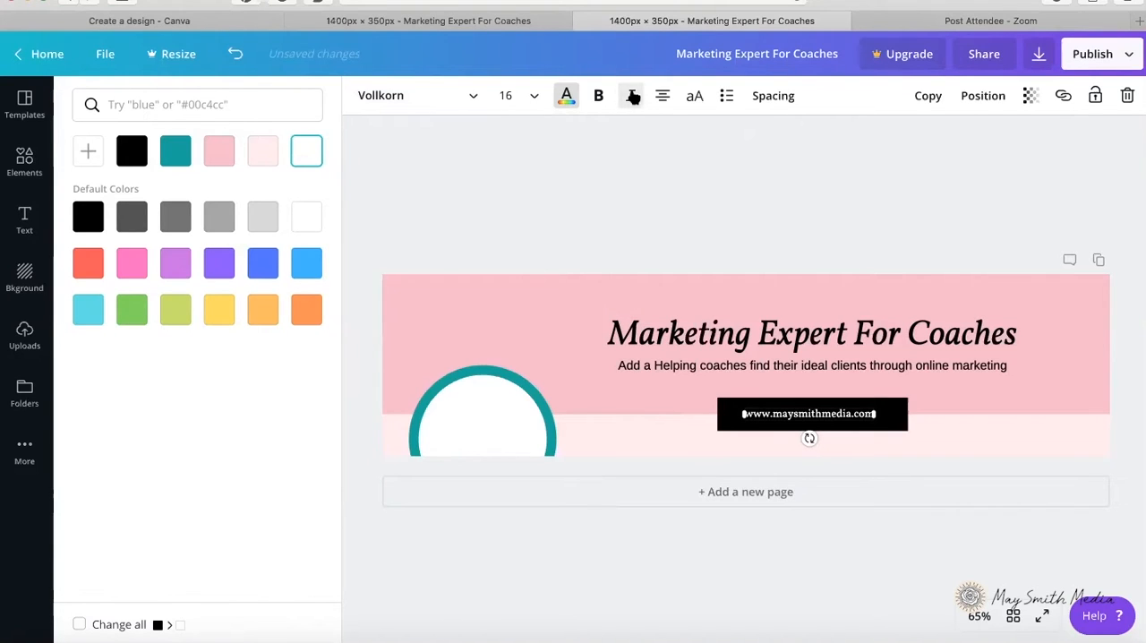
{"action": "double_click", "coordinate": [855, 414]}
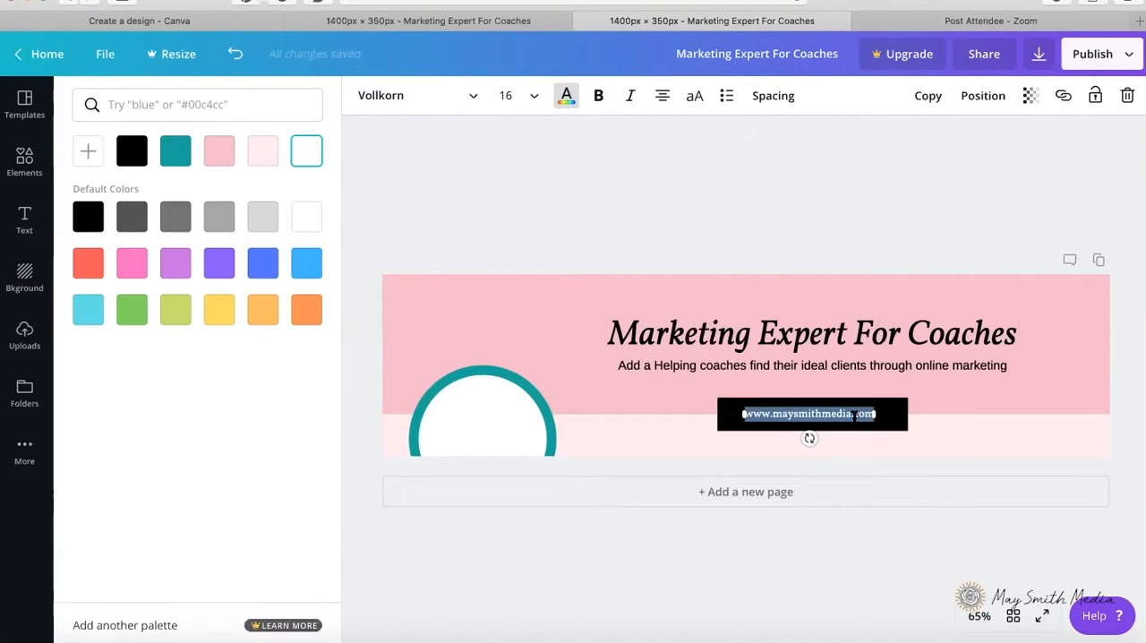
{"action": "left_click", "coordinate": [631, 102]}
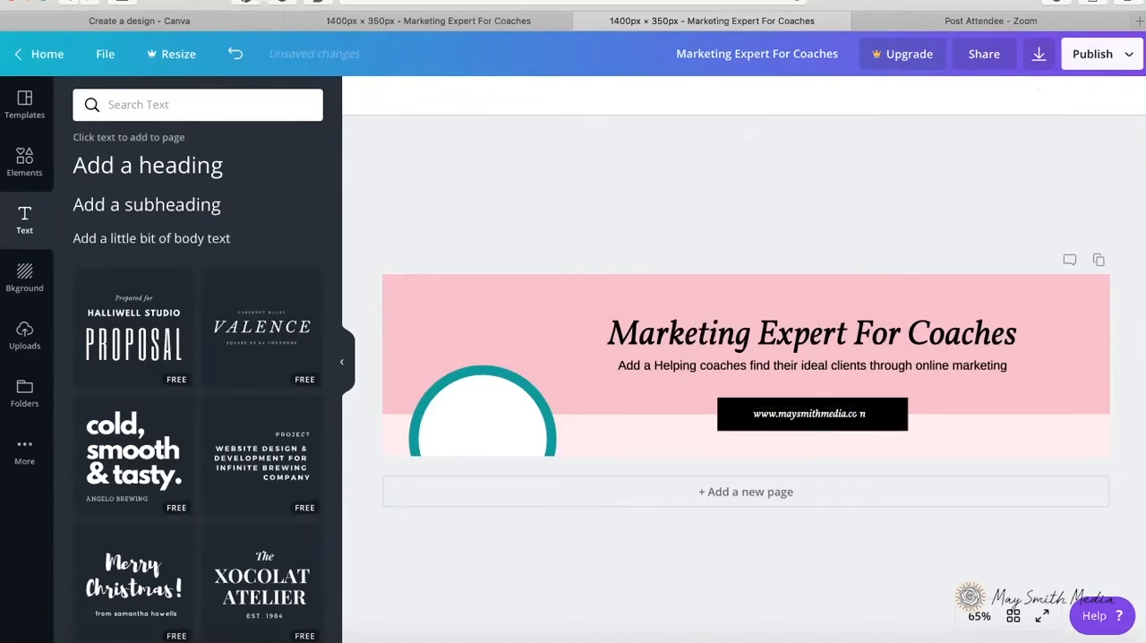
Step: Set the web address to size 18 and narrow the black bar slightly around it
{"action": "left_click", "coordinate": [859, 413]}
{"action": "left_click", "coordinate": [532, 104]}
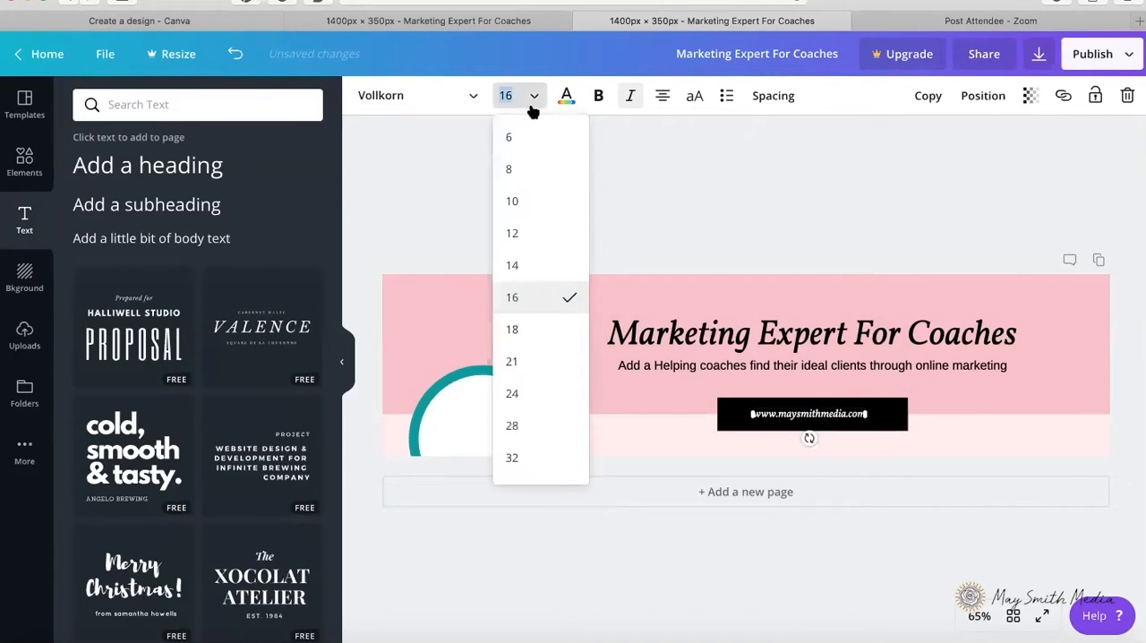
{"action": "left_click", "coordinate": [512, 328]}
{"action": "left_click", "coordinate": [747, 209]}
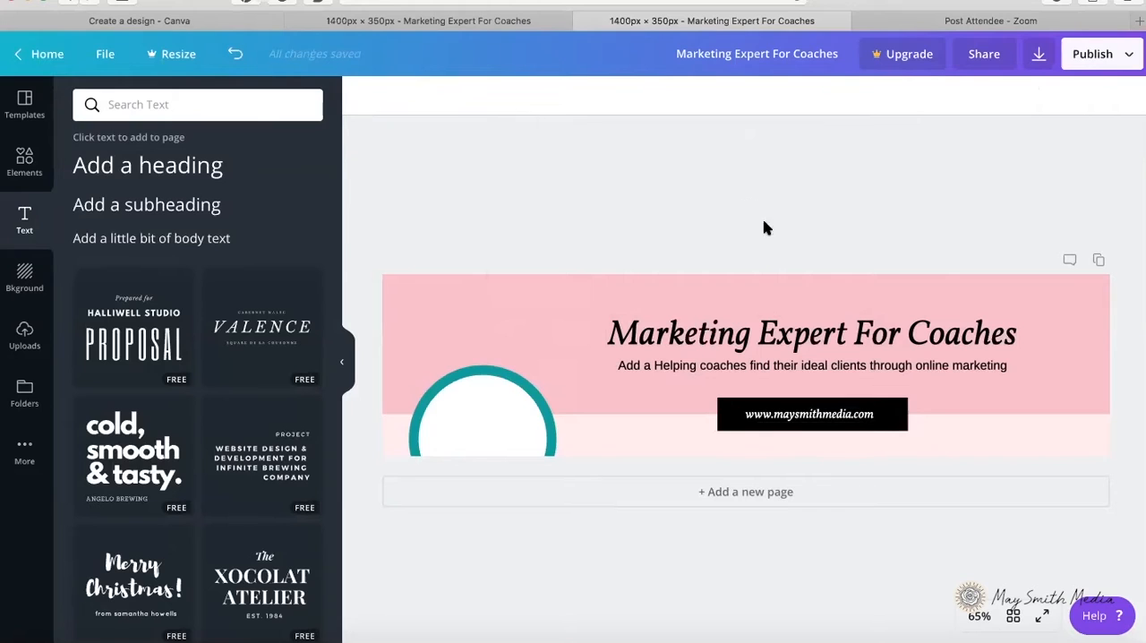
{"action": "left_click", "coordinate": [908, 414]}
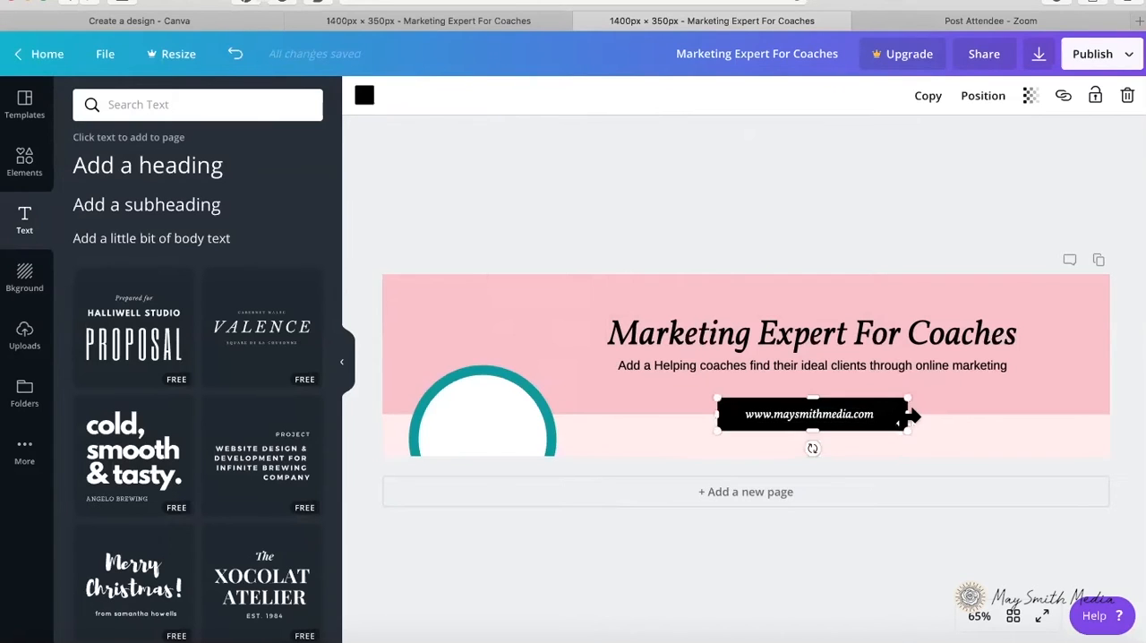
{"action": "left_click_drag", "start_coordinate": [908, 414], "coordinate": [899, 414]}
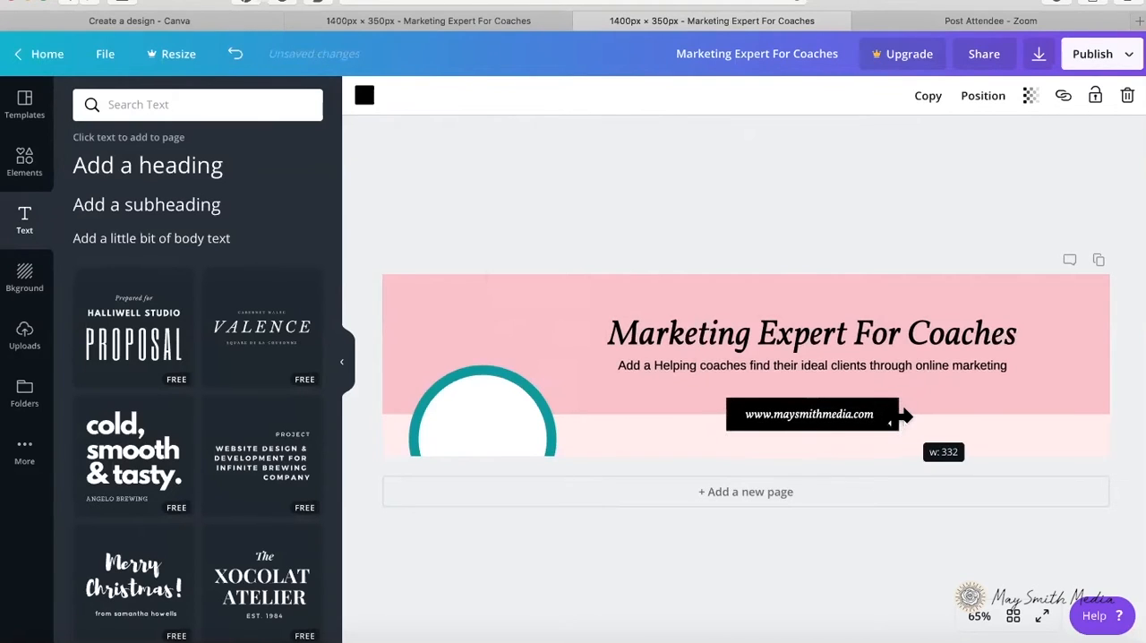
Step: Format the whole tagline below the heading in italic Lato
{"action": "left_click", "coordinate": [857, 365]}
{"action": "left_click", "coordinate": [858, 364]}
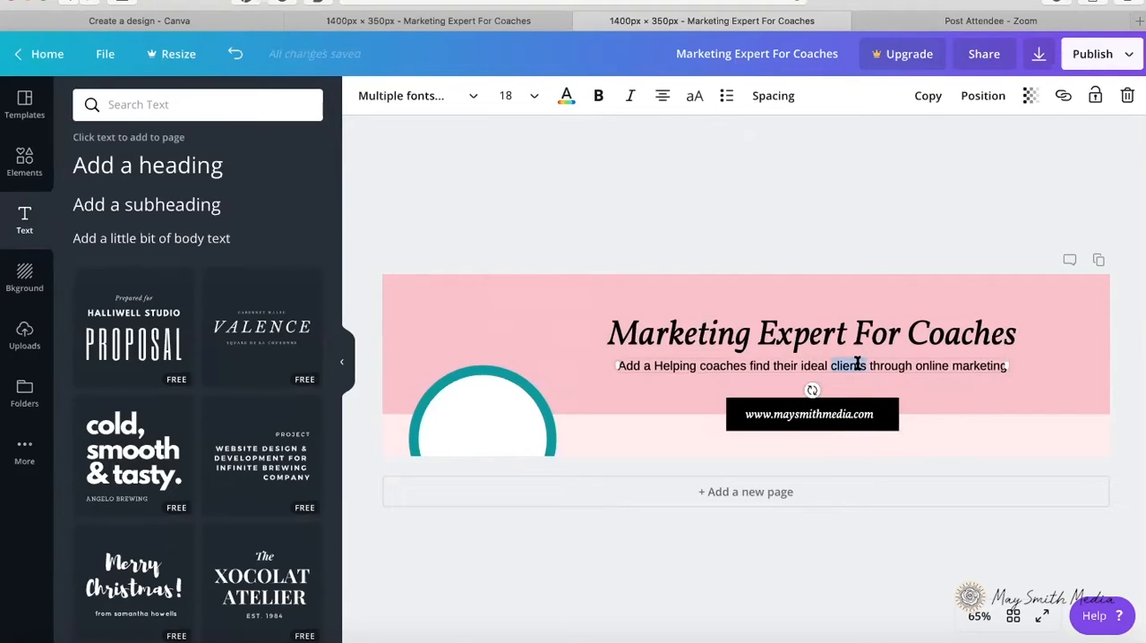
{"action": "key", "text": "ctrl+a"}
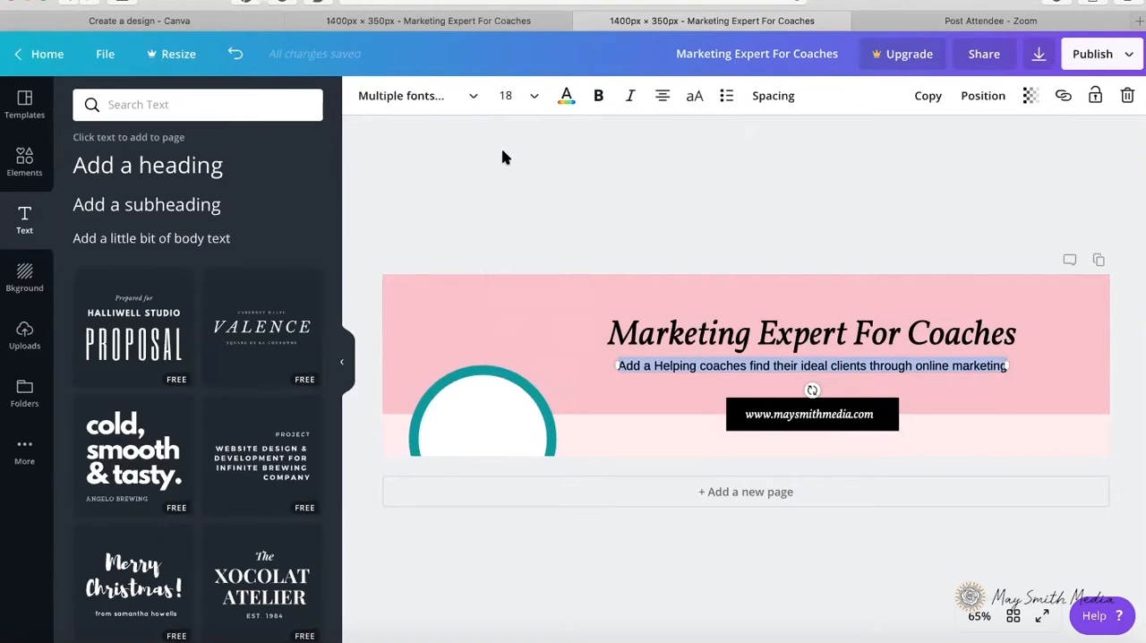
{"action": "left_click", "coordinate": [472, 97]}
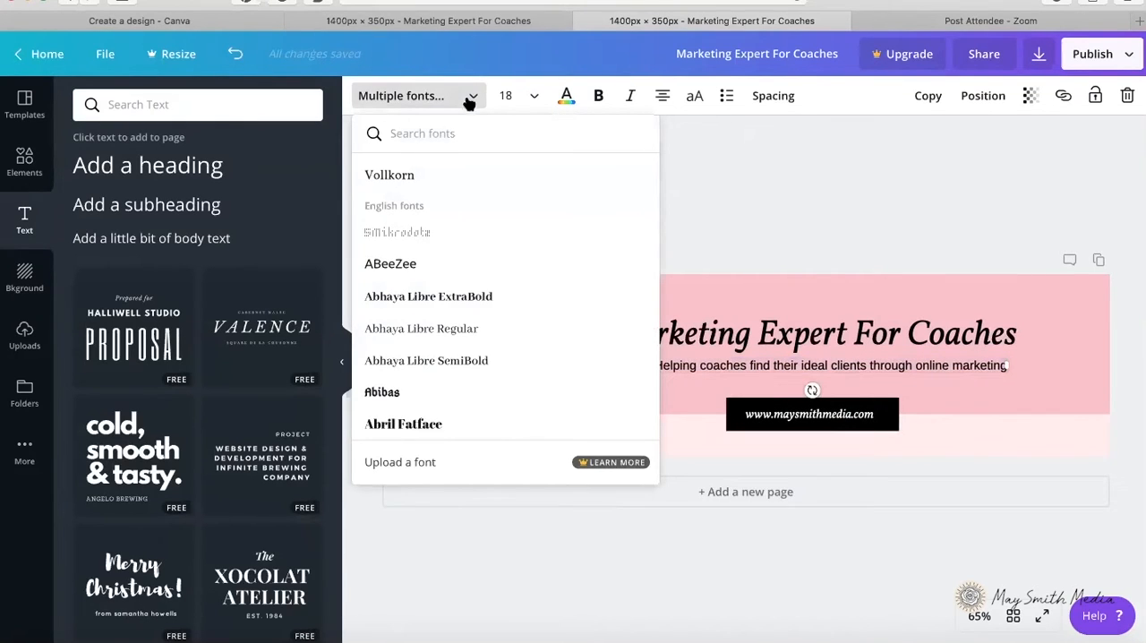
{"action": "type", "text": "lato"}
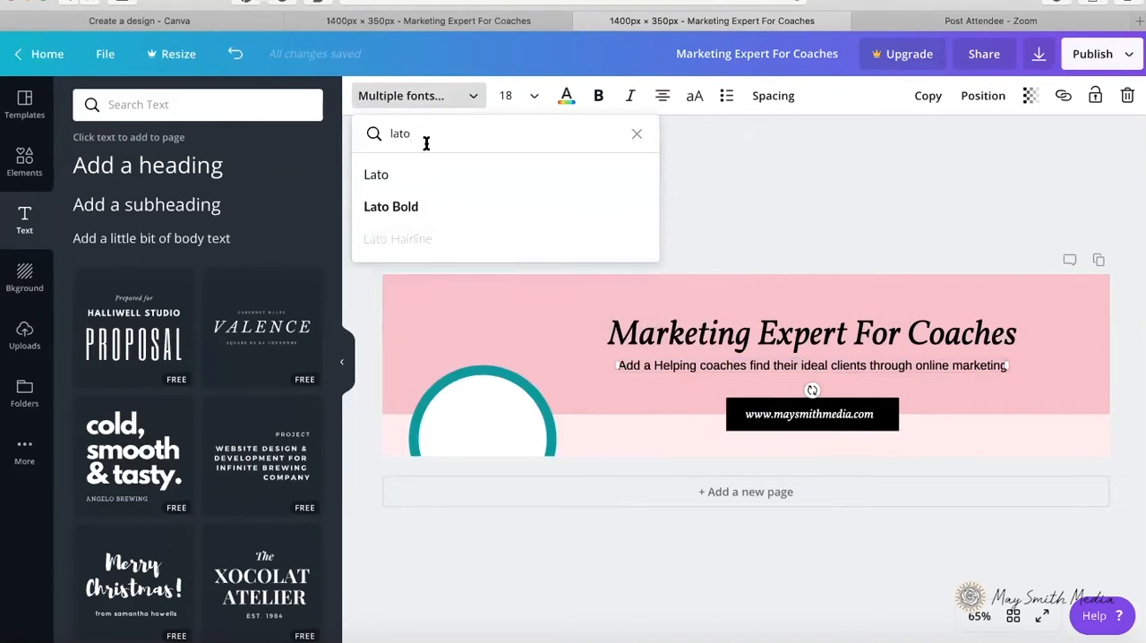
{"action": "left_click", "coordinate": [411, 173]}
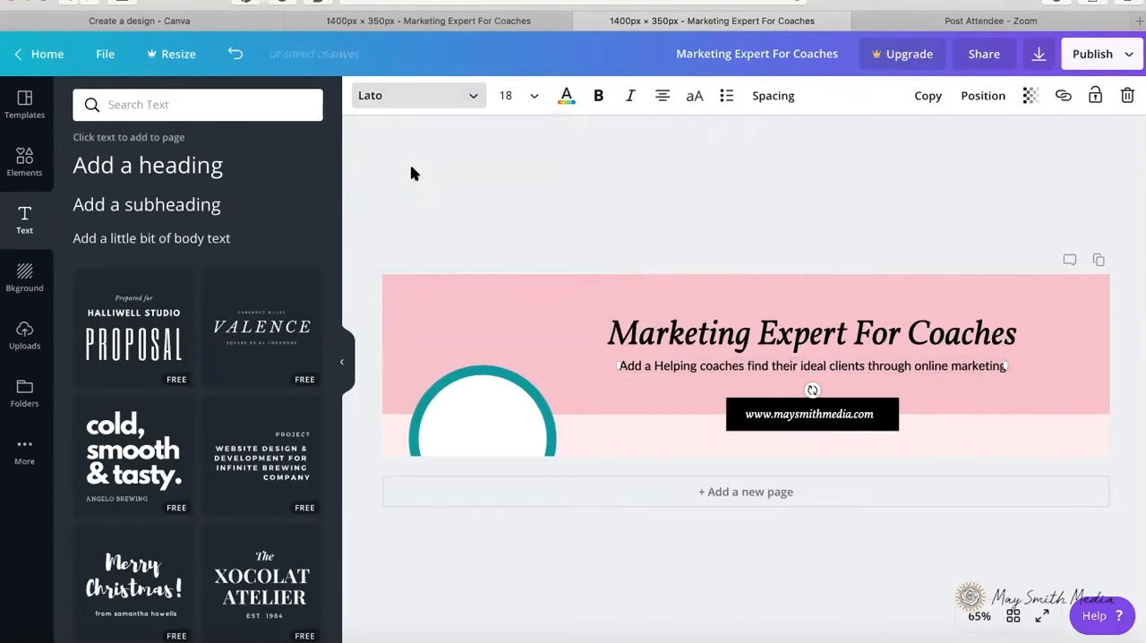
{"action": "left_click", "coordinate": [631, 97]}
{"action": "left_click", "coordinate": [758, 246]}
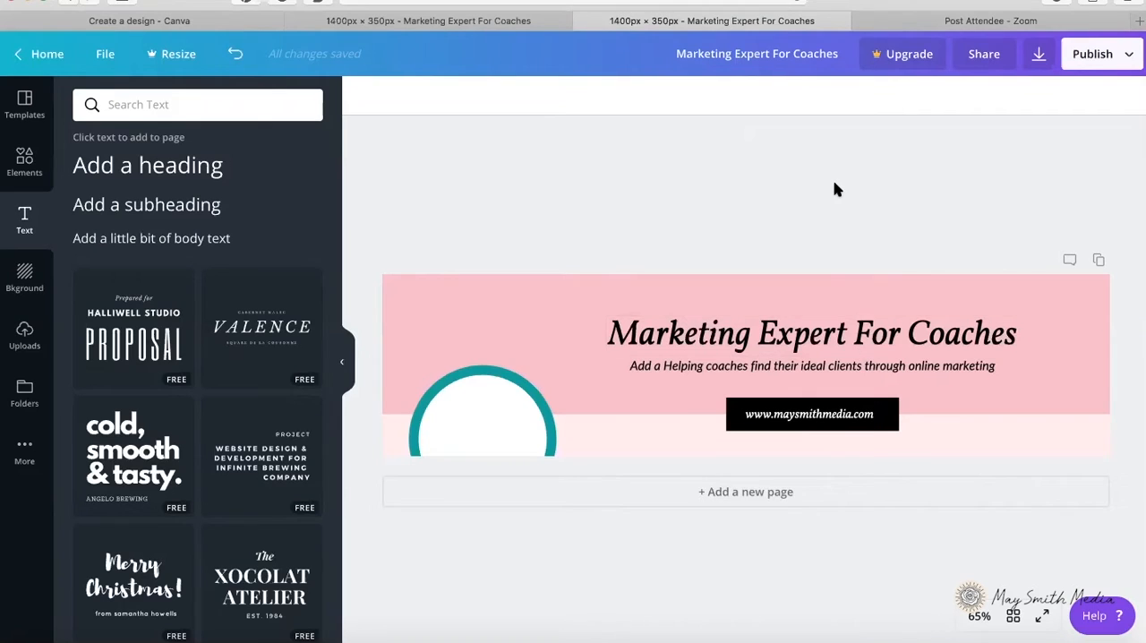
Step: Nudge the tagline up slightly and move the heading up a little above it
{"action": "left_click", "coordinate": [821, 364]}
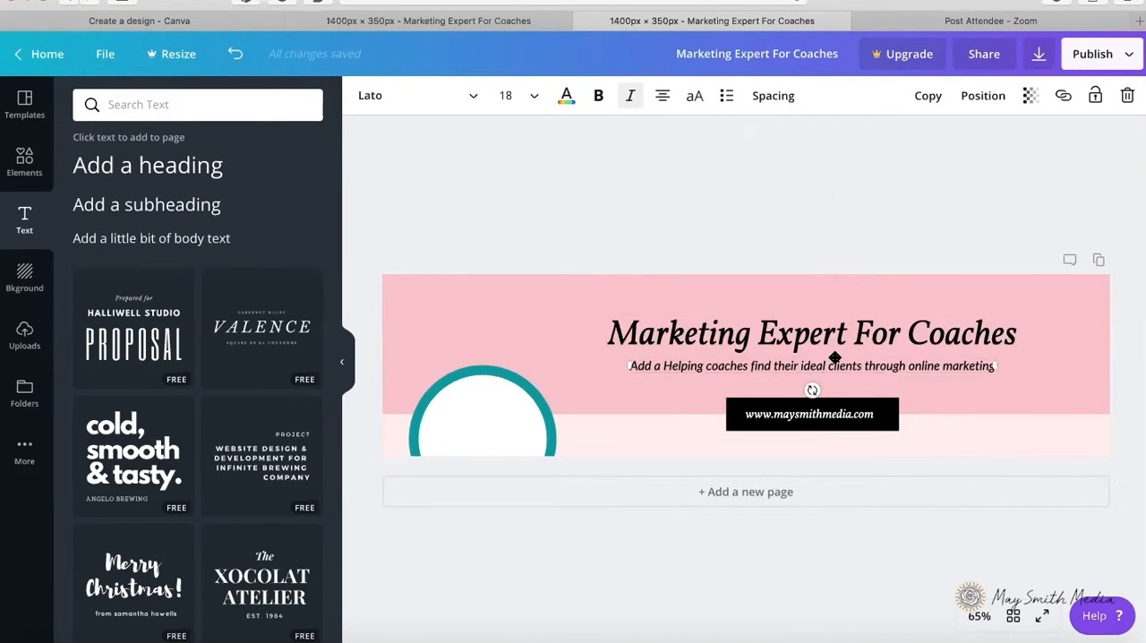
{"action": "left_click_drag", "start_coordinate": [835, 358], "coordinate": [834, 357]}
{"action": "left_click", "coordinate": [826, 219]}
{"action": "left_click", "coordinate": [834, 367]}
{"action": "left_click", "coordinate": [836, 347]}
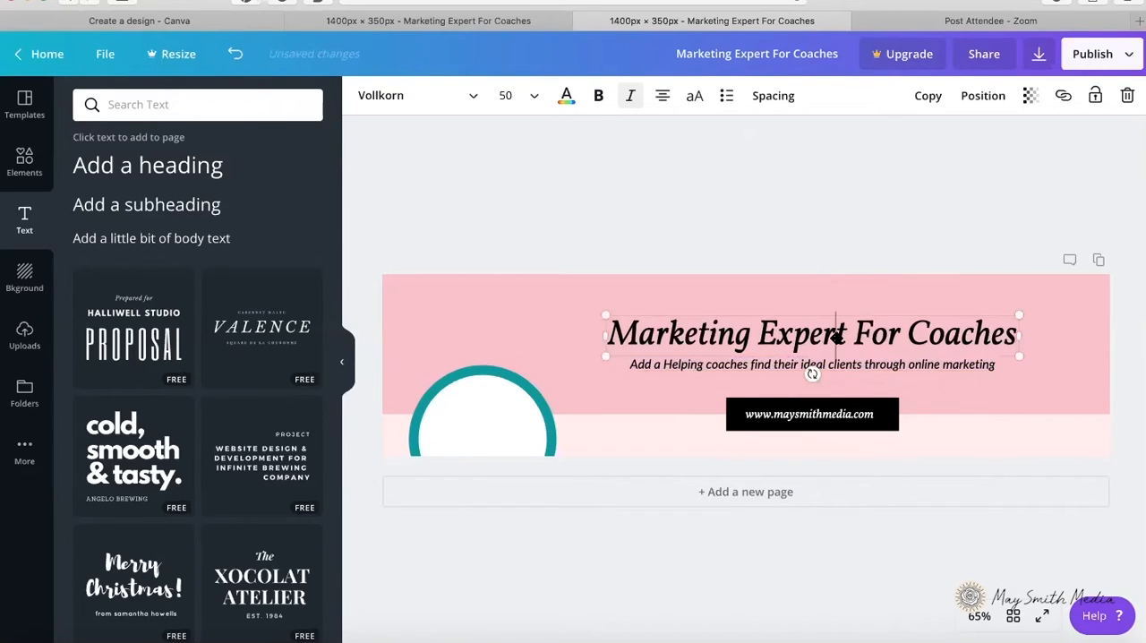
{"action": "left_click_drag", "start_coordinate": [844, 309], "coordinate": [845, 303]}
{"action": "left_click", "coordinate": [850, 254]}
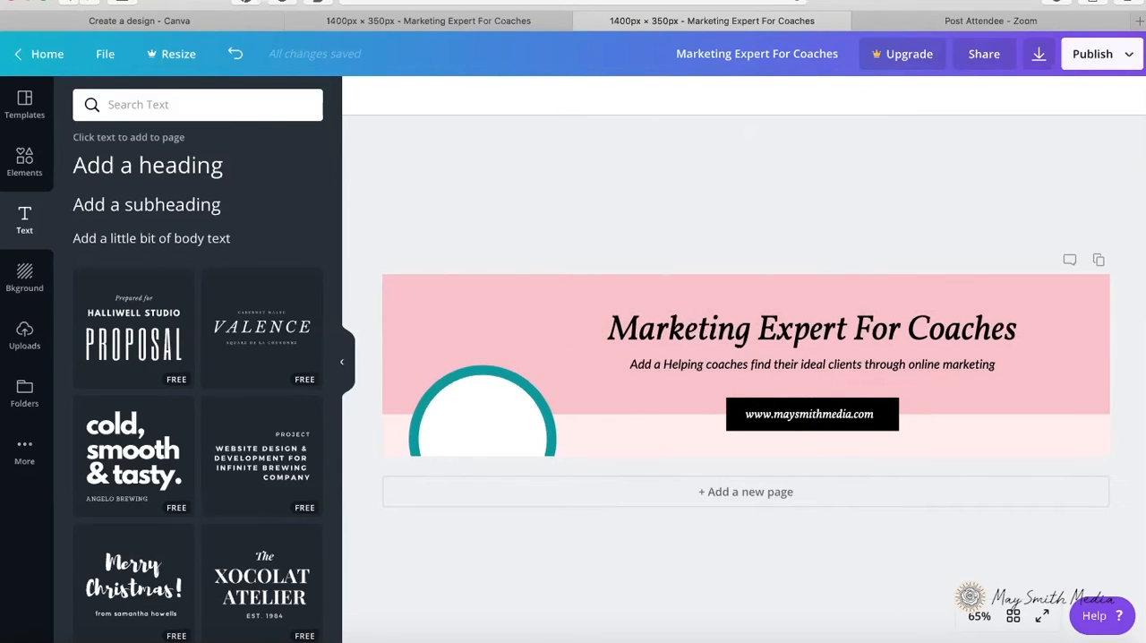
Step: Align the web address text and the black bar to each other by both center and middle
{"action": "left_click", "coordinate": [811, 413]}
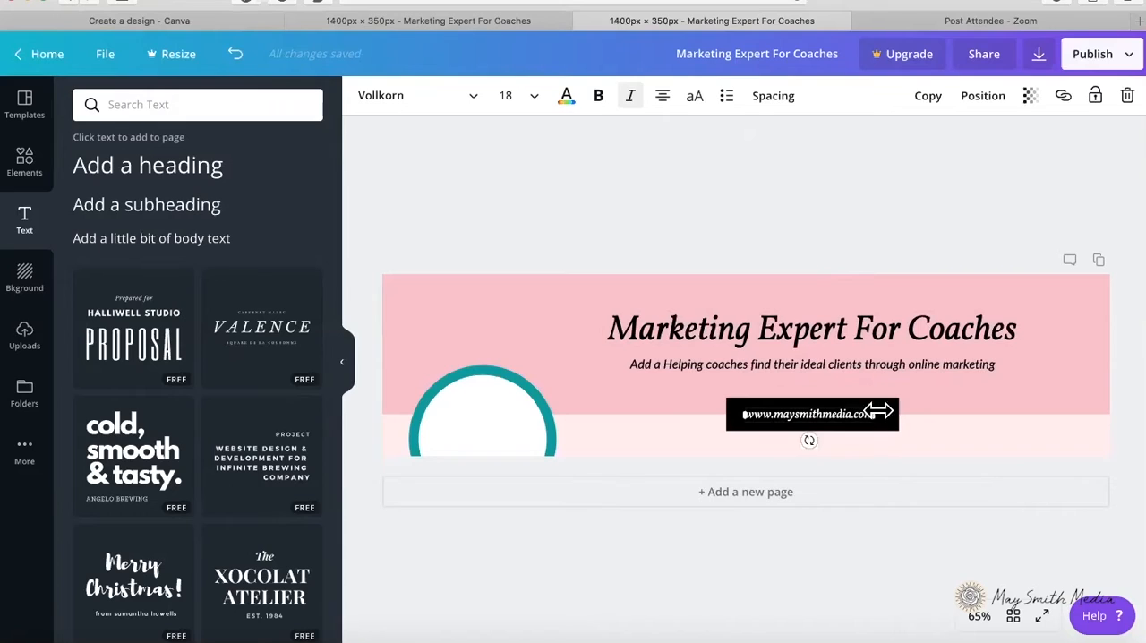
{"action": "left_click", "coordinate": [875, 414], "text": "shift"}
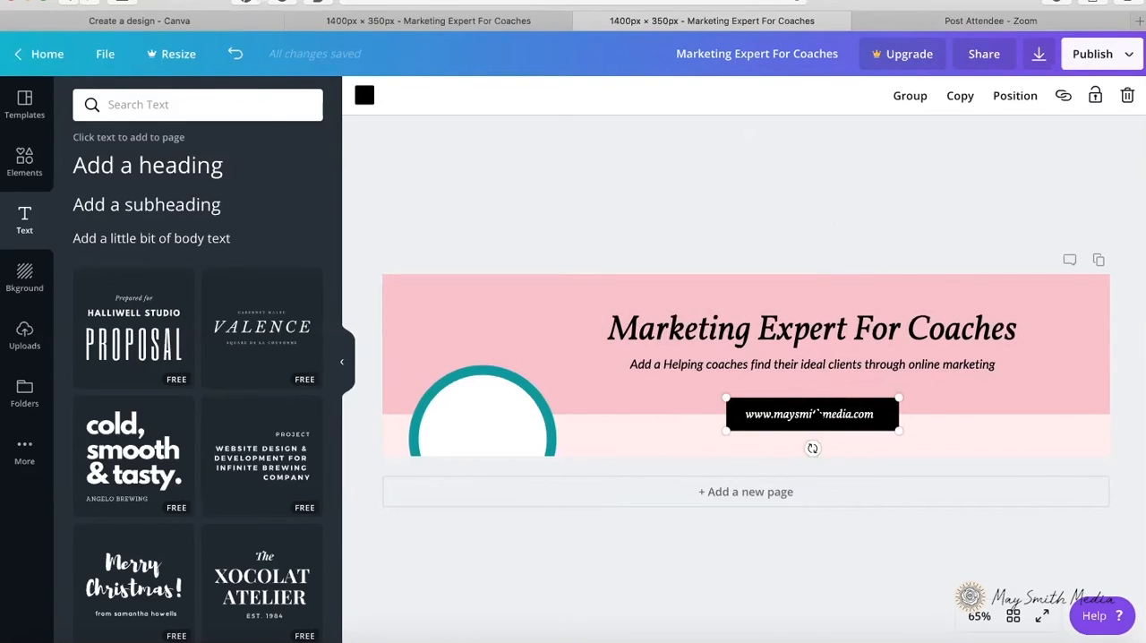
{"action": "left_click", "coordinate": [1003, 97]}
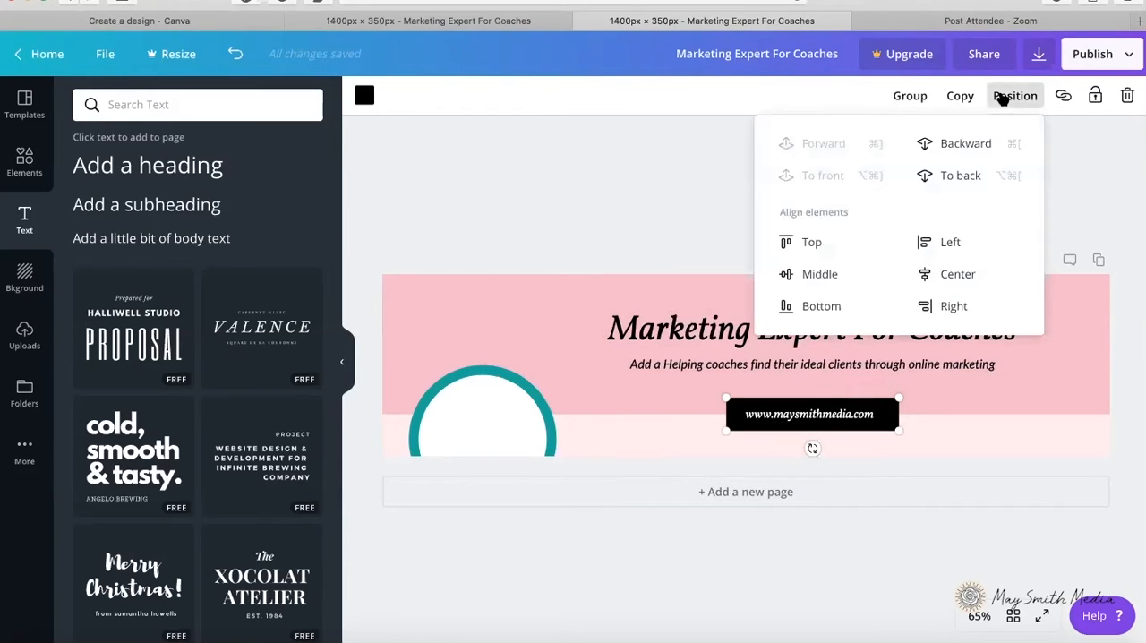
{"action": "left_click", "coordinate": [973, 279]}
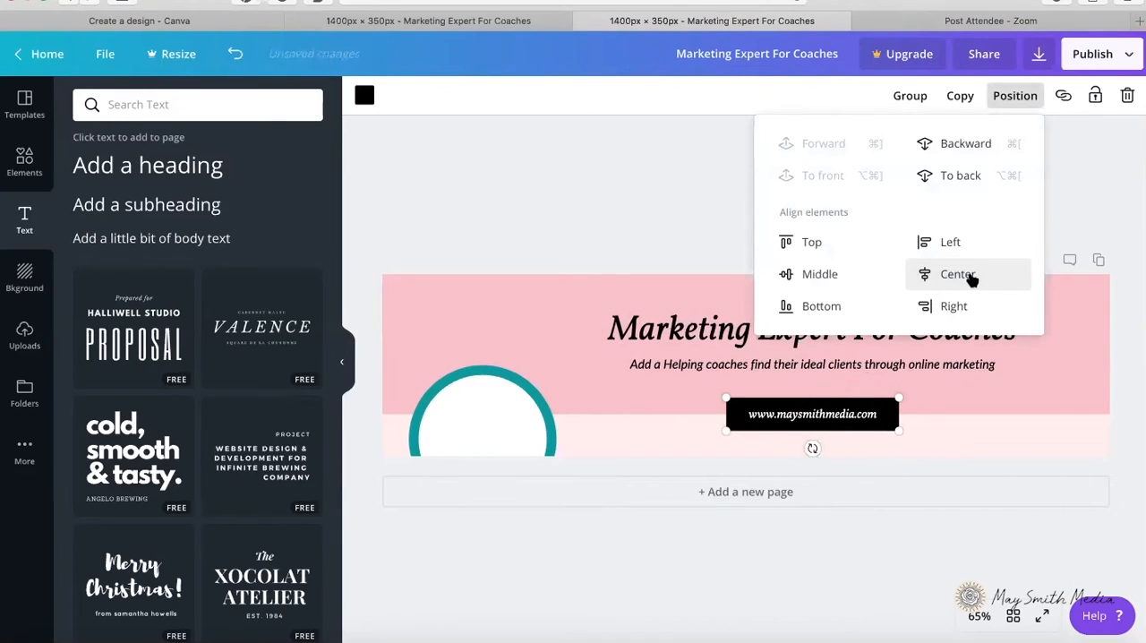
{"action": "left_click", "coordinate": [834, 276]}
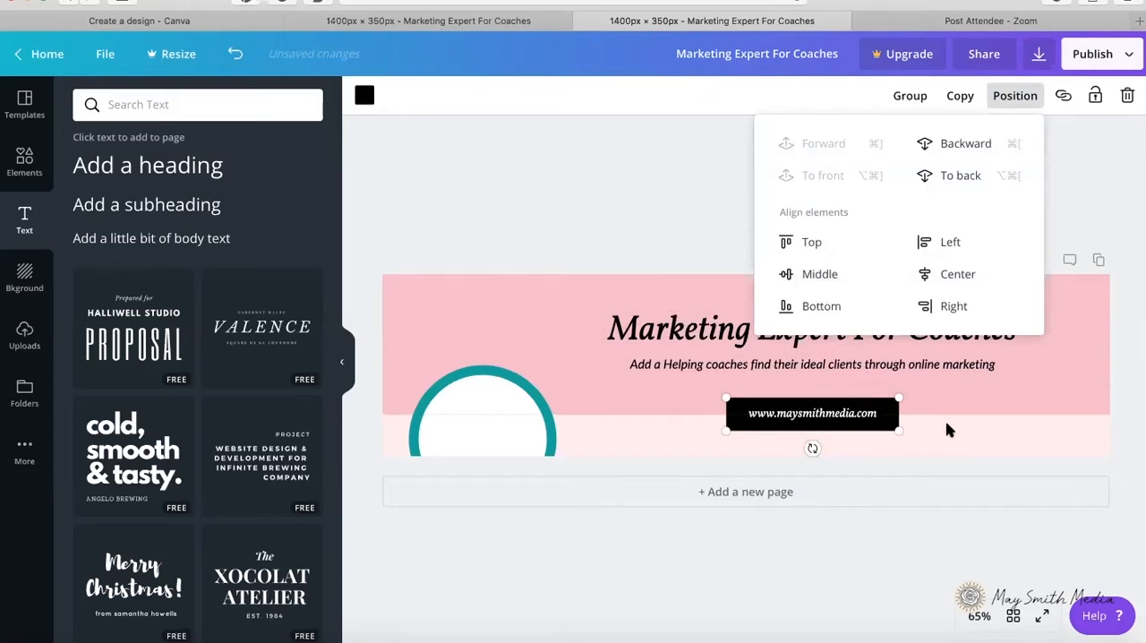
{"action": "left_click", "coordinate": [948, 444]}
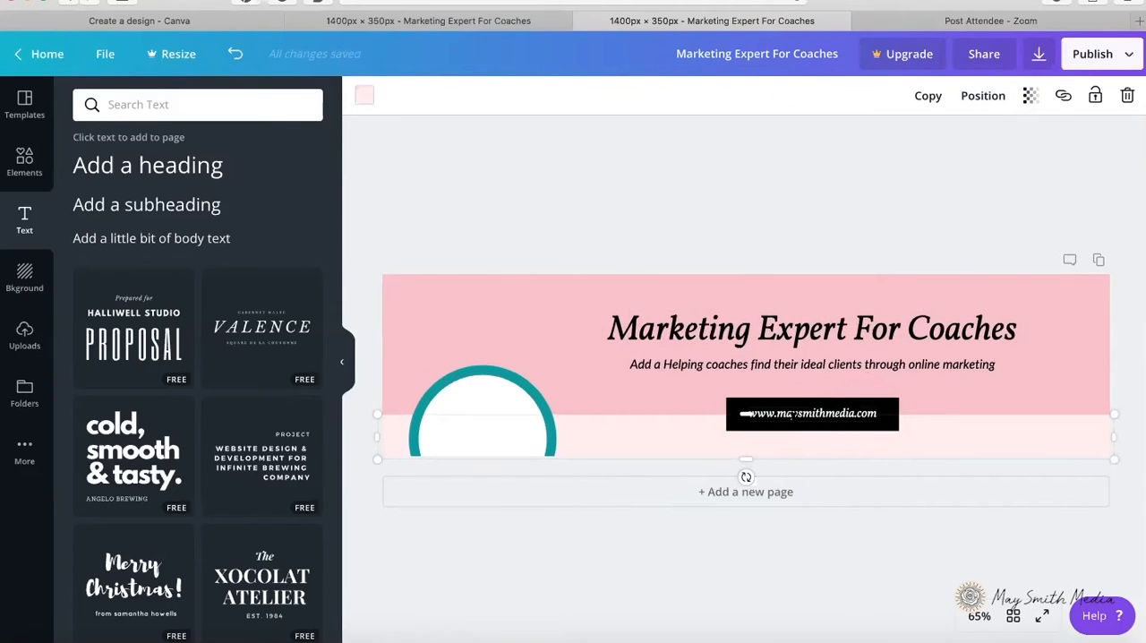
{"action": "left_click", "coordinate": [837, 412]}
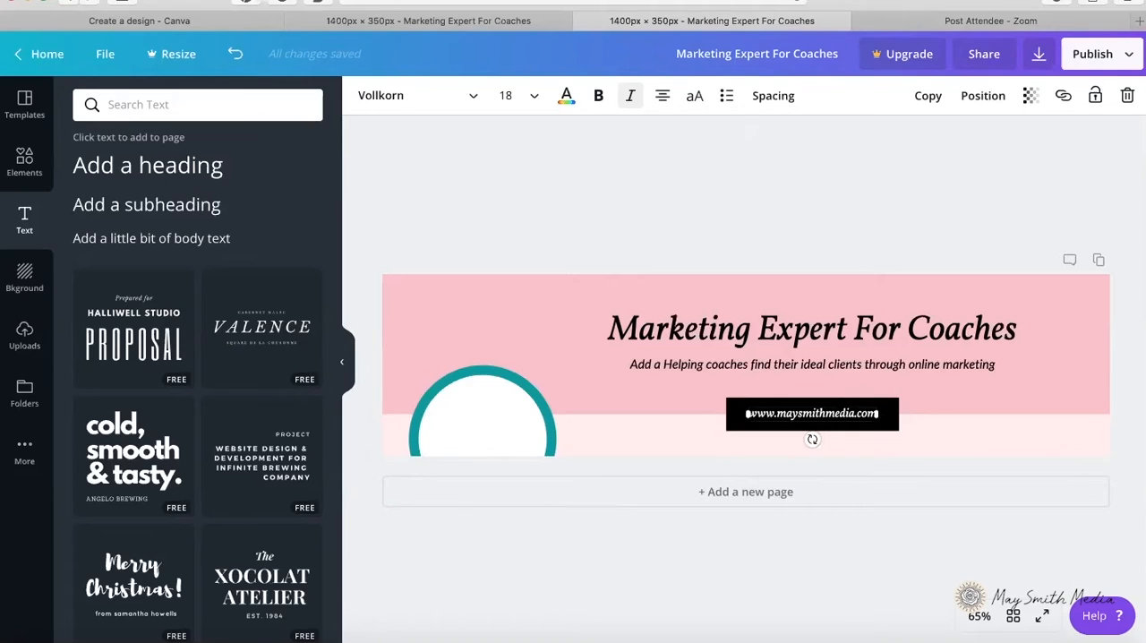
{"action": "left_click_drag", "start_coordinate": [839, 414], "coordinate": [840, 412]}
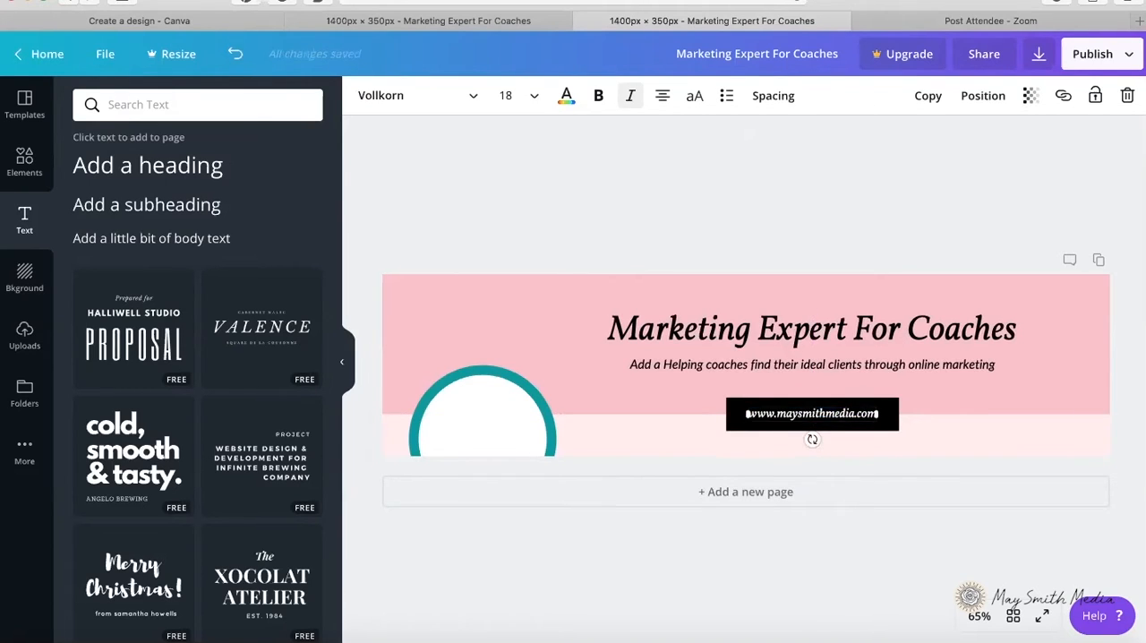
{"action": "left_click", "coordinate": [931, 486]}
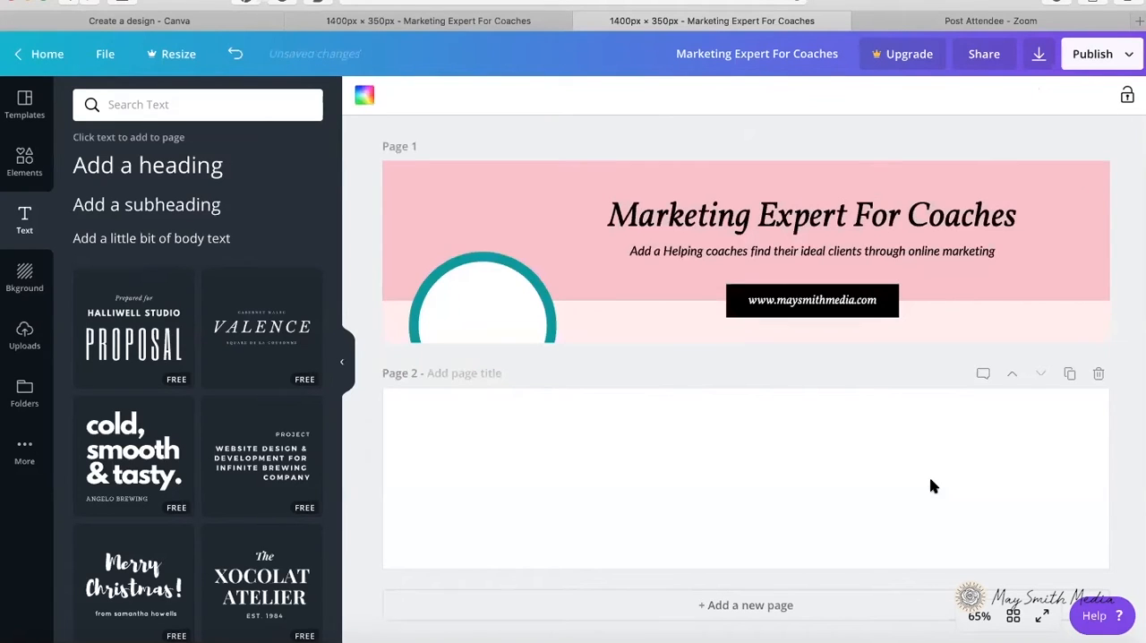
{"action": "left_click", "coordinate": [234, 54]}
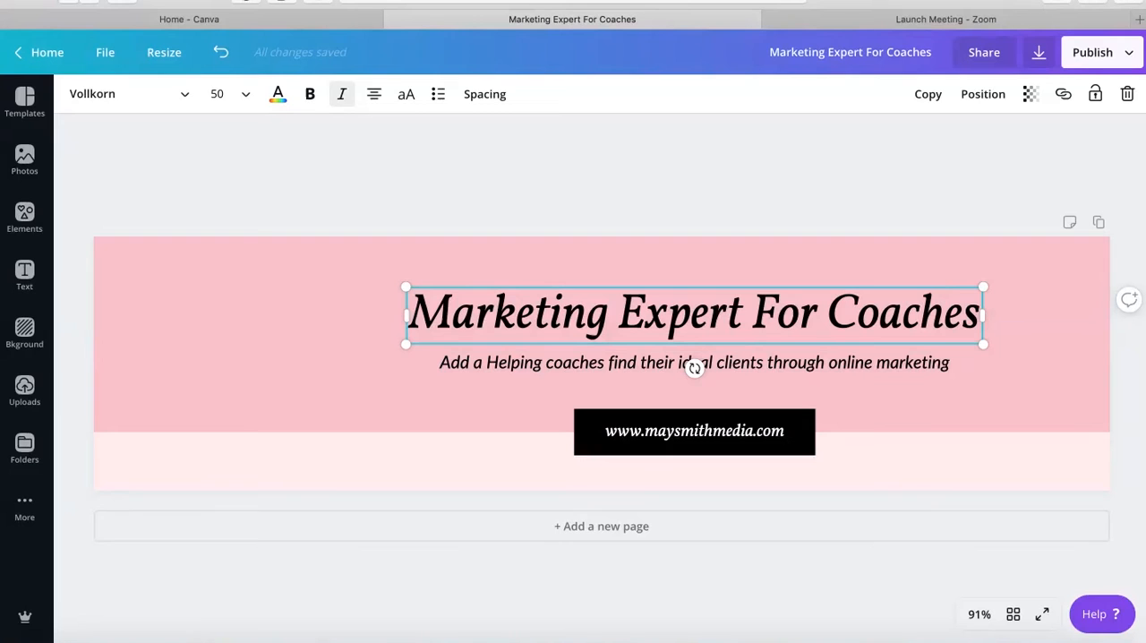
Step: Center the heading horizontally on the pink background rectangle
{"action": "left_click", "coordinate": [600, 518]}
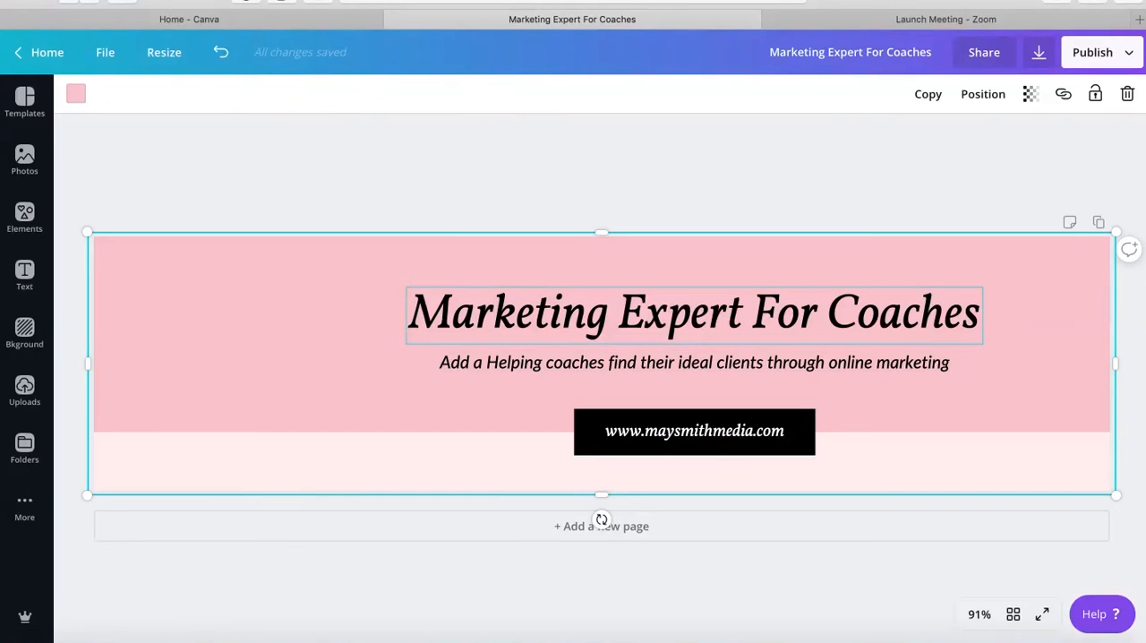
{"action": "left_click", "coordinate": [695, 188]}
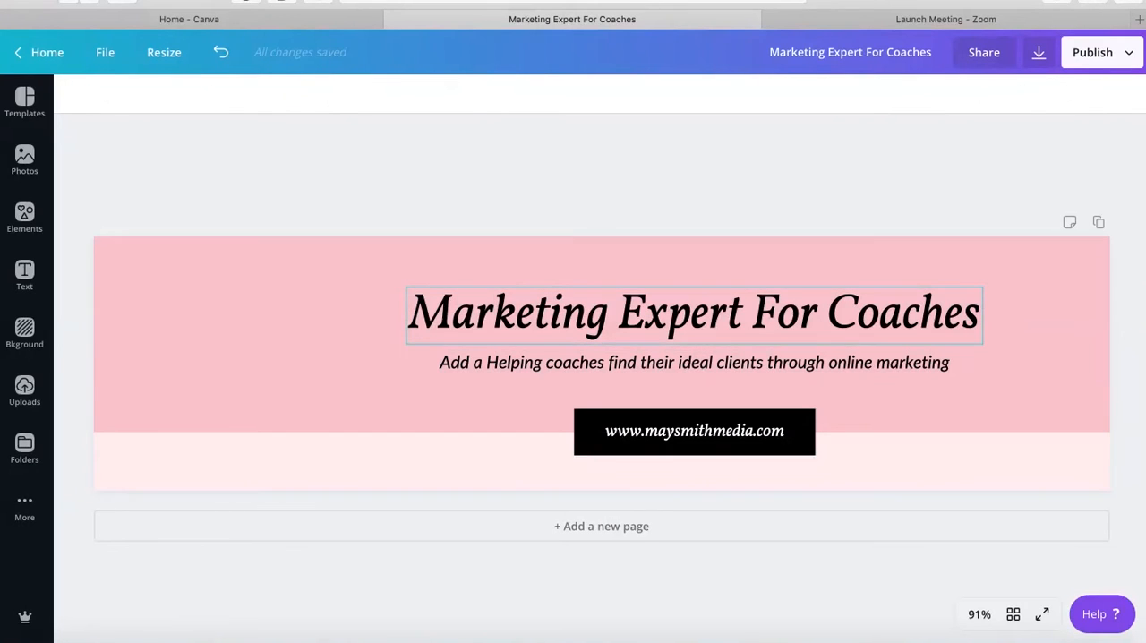
{"action": "left_click", "coordinate": [695, 313]}
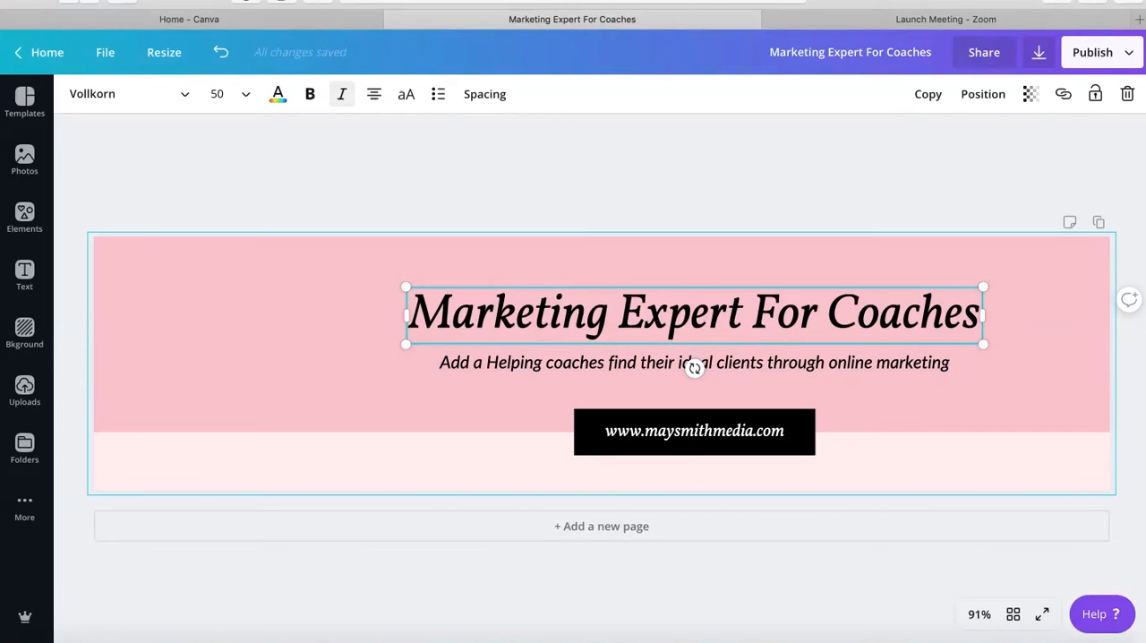
{"action": "left_click", "coordinate": [341, 332]}
{"action": "left_click", "coordinate": [694, 314]}
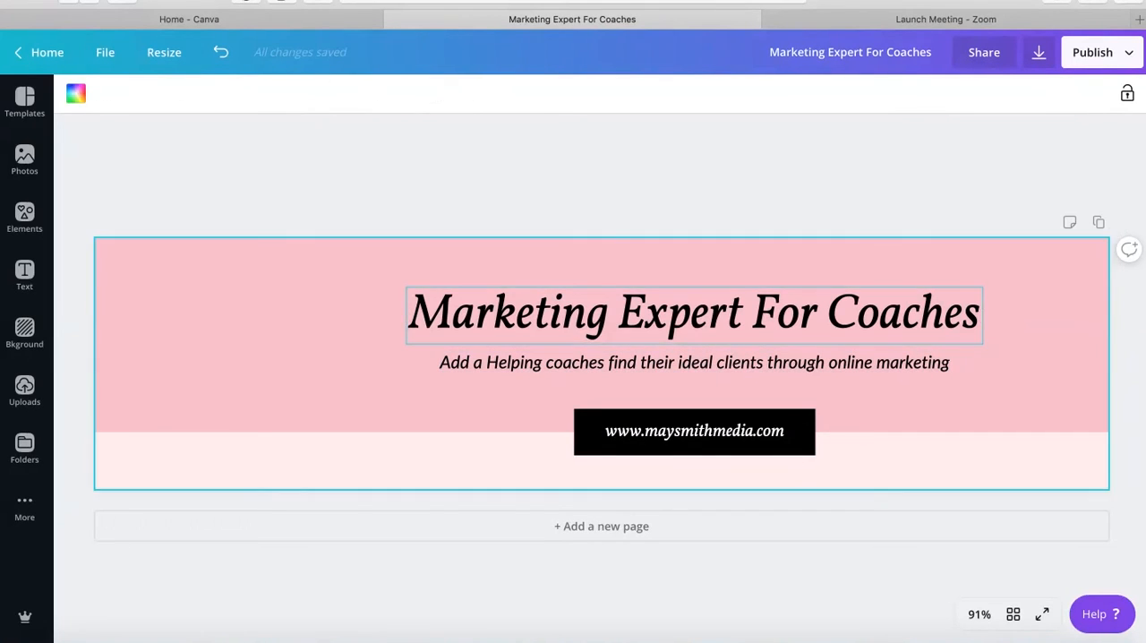
{"action": "left_click", "coordinate": [349, 314]}
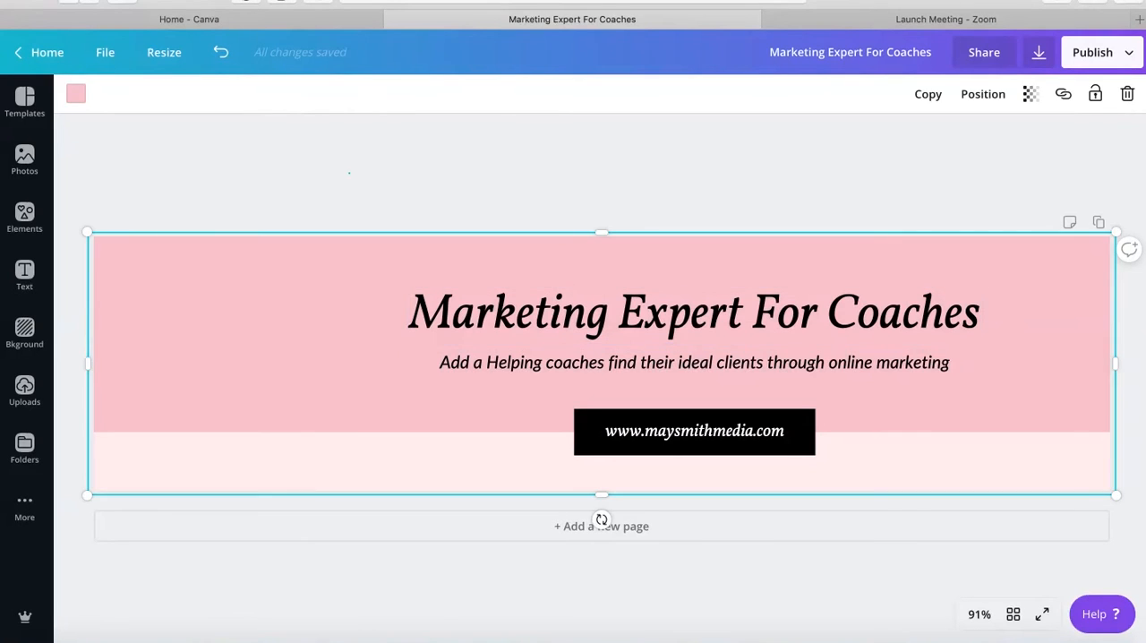
{"action": "left_click", "coordinate": [695, 313], "text": "shift"}
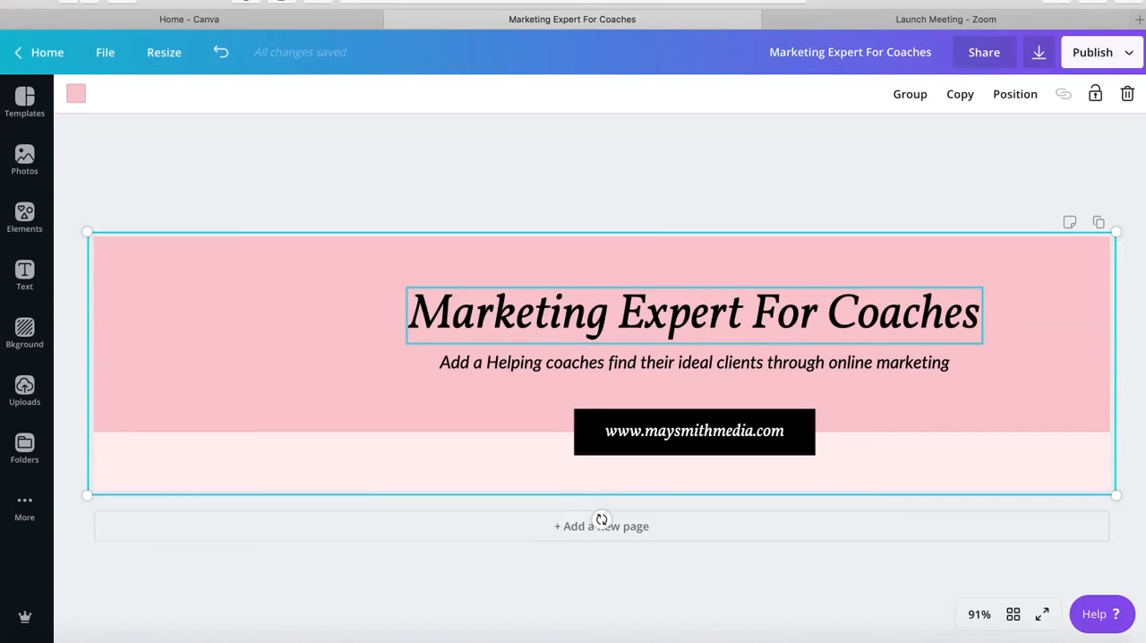
{"action": "left_click", "coordinate": [1016, 94]}
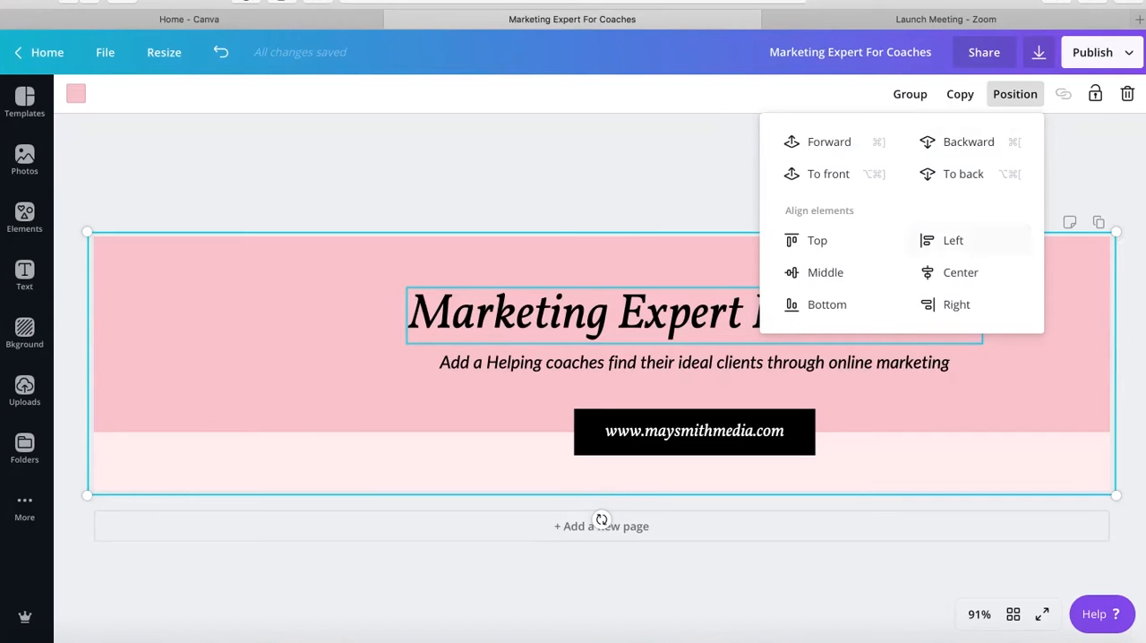
{"action": "left_click", "coordinate": [961, 272]}
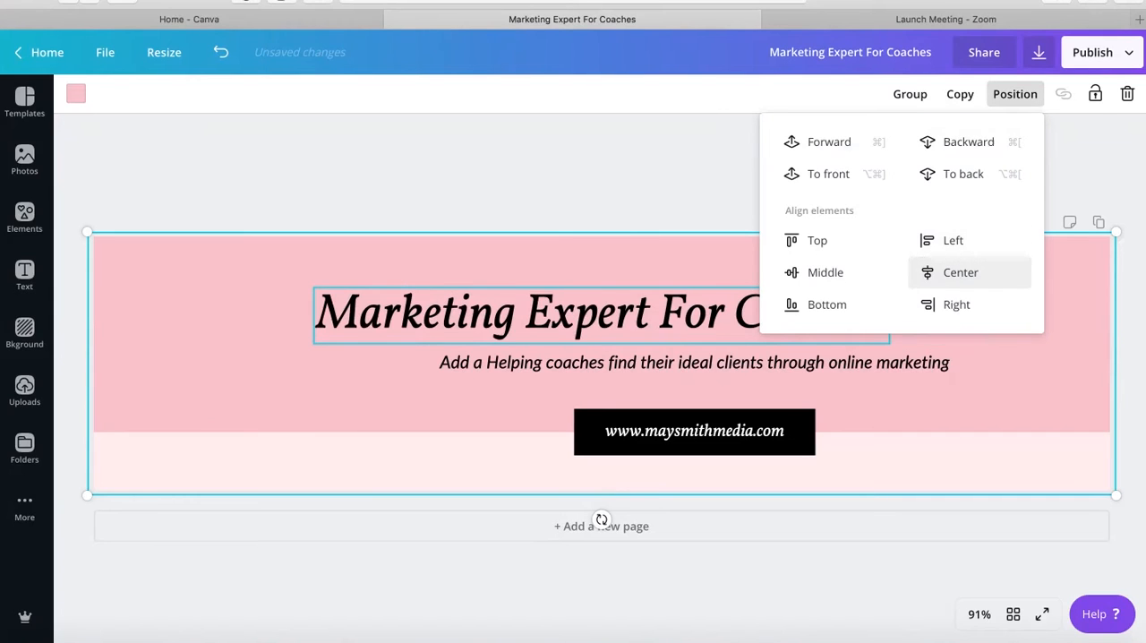
{"action": "left_click", "coordinate": [685, 179]}
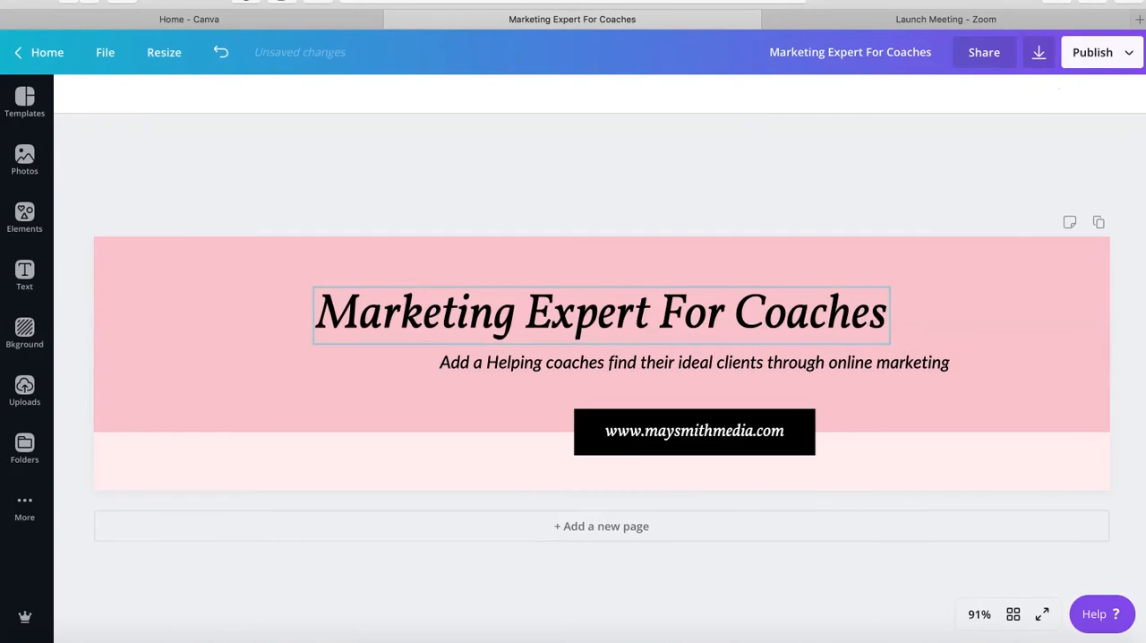
Step: Center the tagline horizontally on the pink background rectangle
{"action": "left_click", "coordinate": [694, 362]}
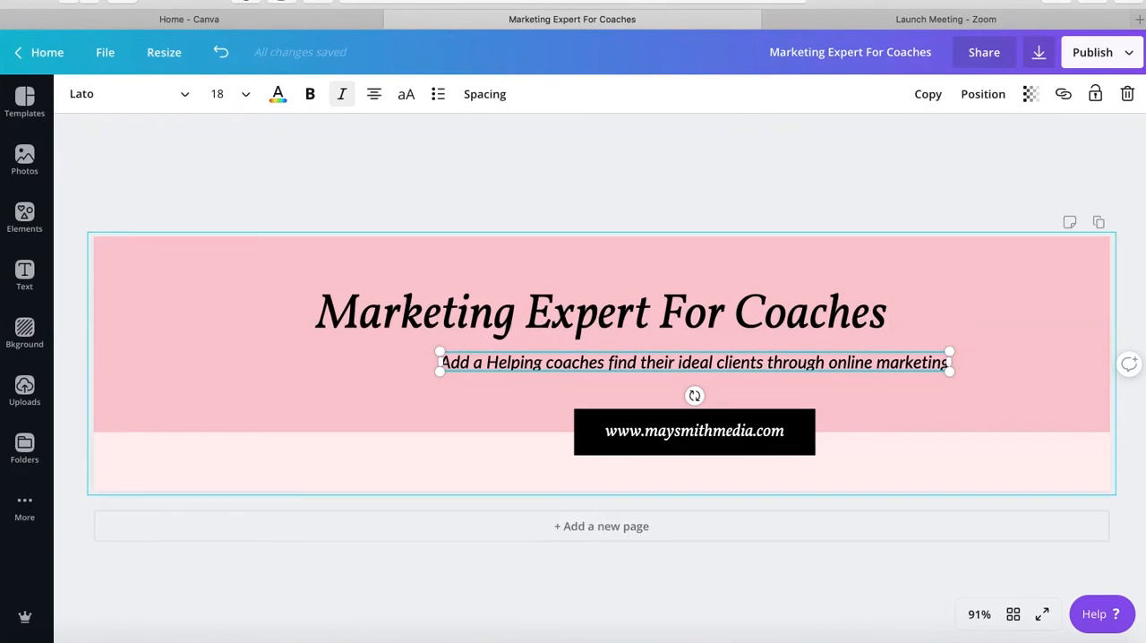
{"action": "key", "text": "ctrl+a"}
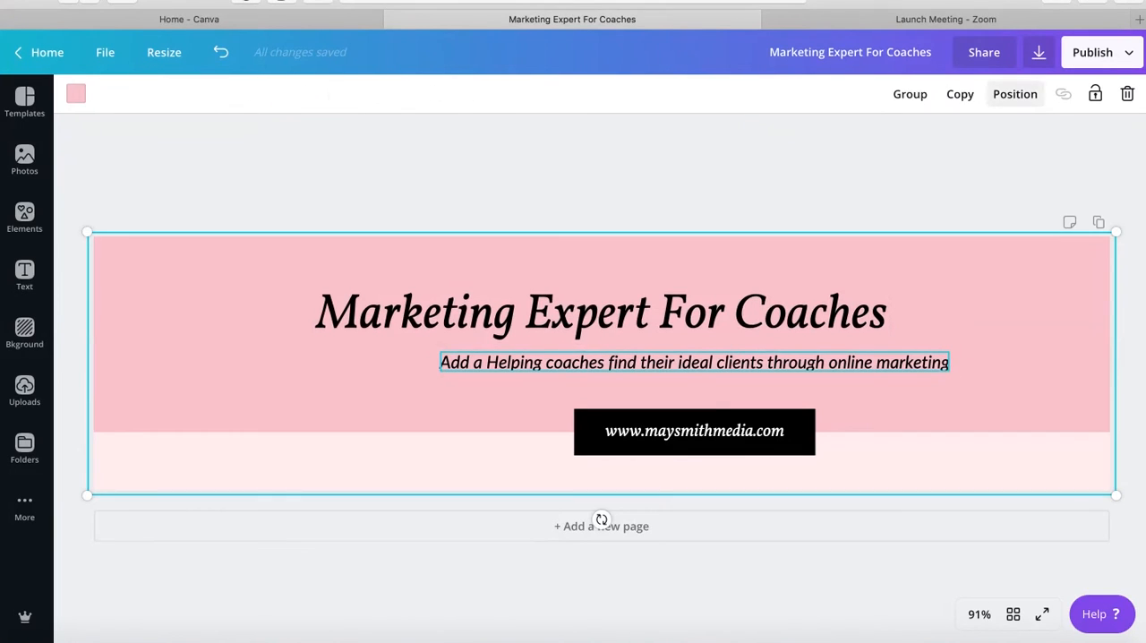
{"action": "left_click", "coordinate": [1014, 94]}
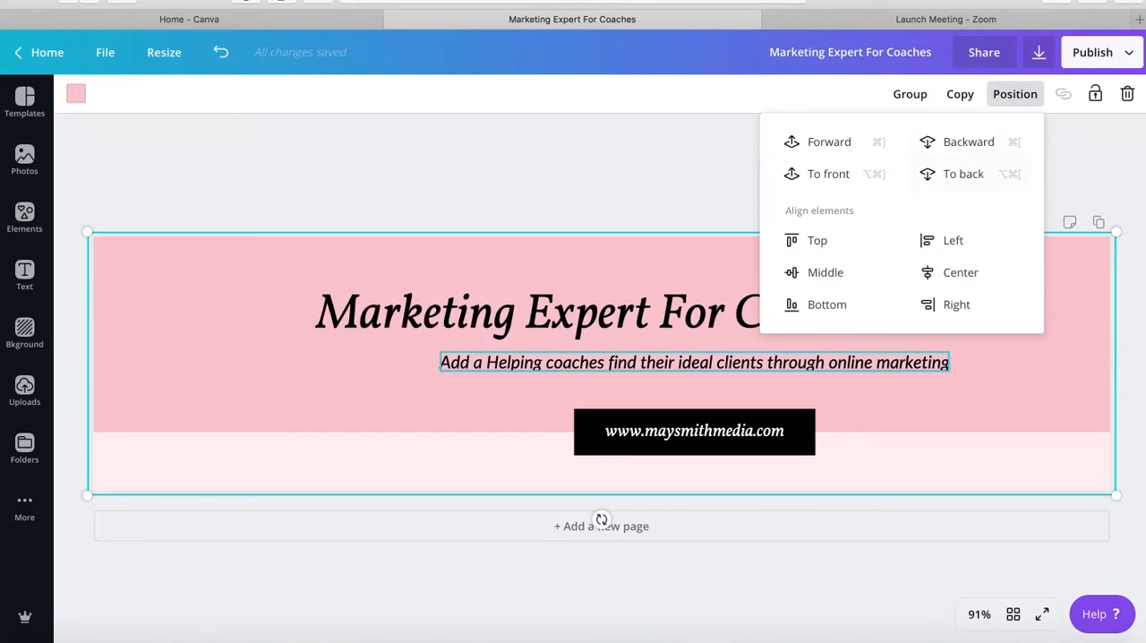
{"action": "left_click", "coordinate": [955, 272]}
Step: Center the web address text and its black bar together horizontally on the pink background rectangle
{"action": "left_click", "coordinate": [695, 431]}
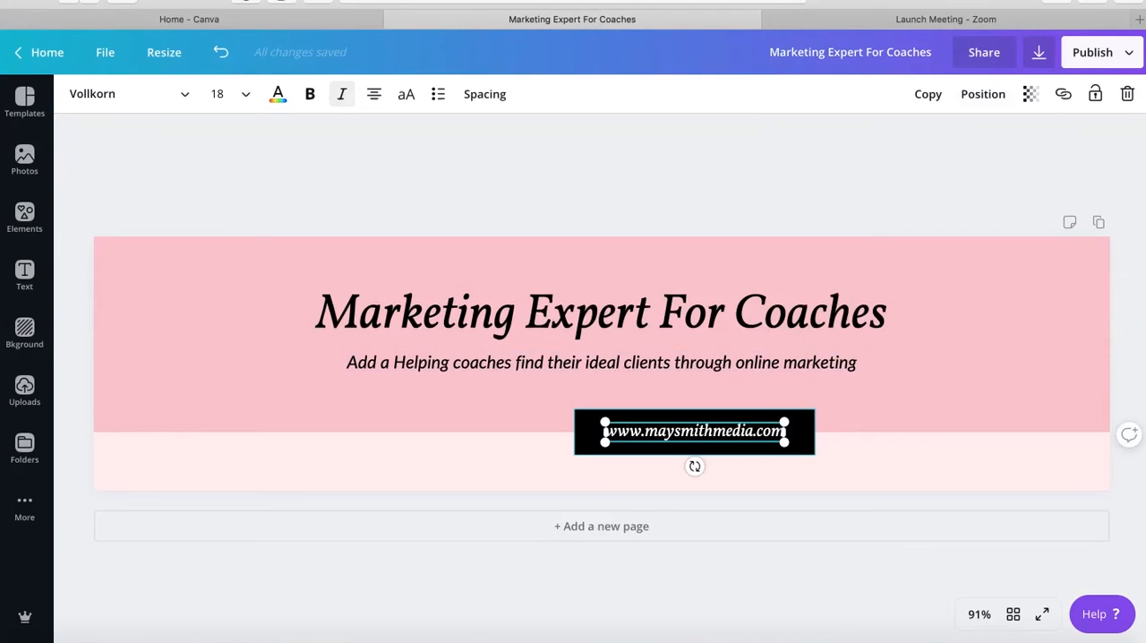
{"action": "left_click", "coordinate": [800, 433], "text": "shift"}
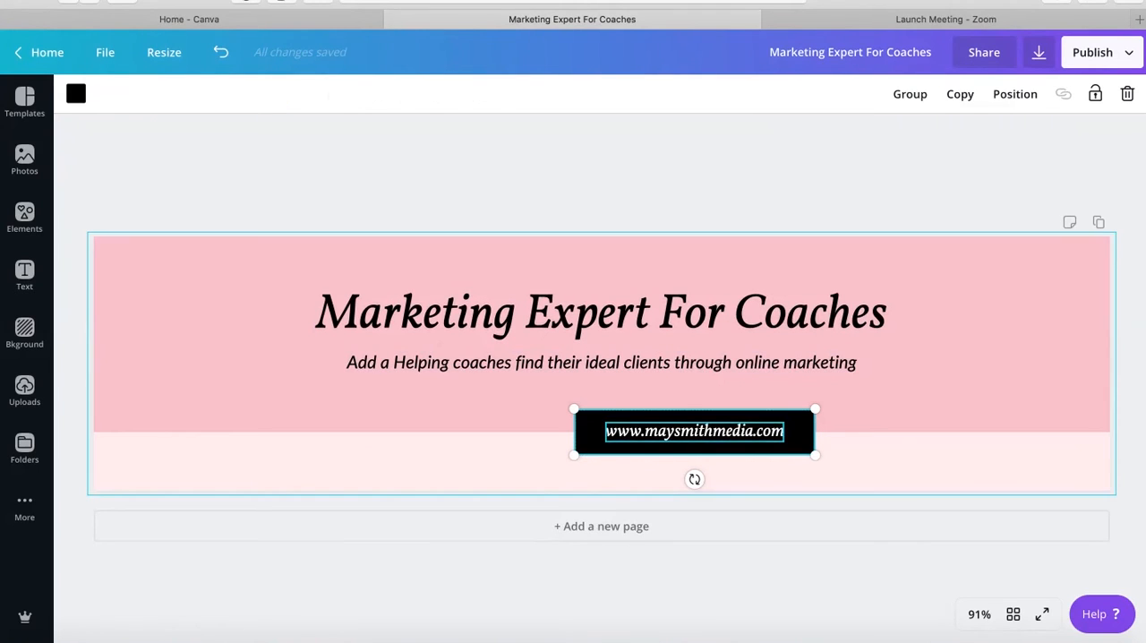
{"action": "left_click", "coordinate": [896, 400], "text": "shift"}
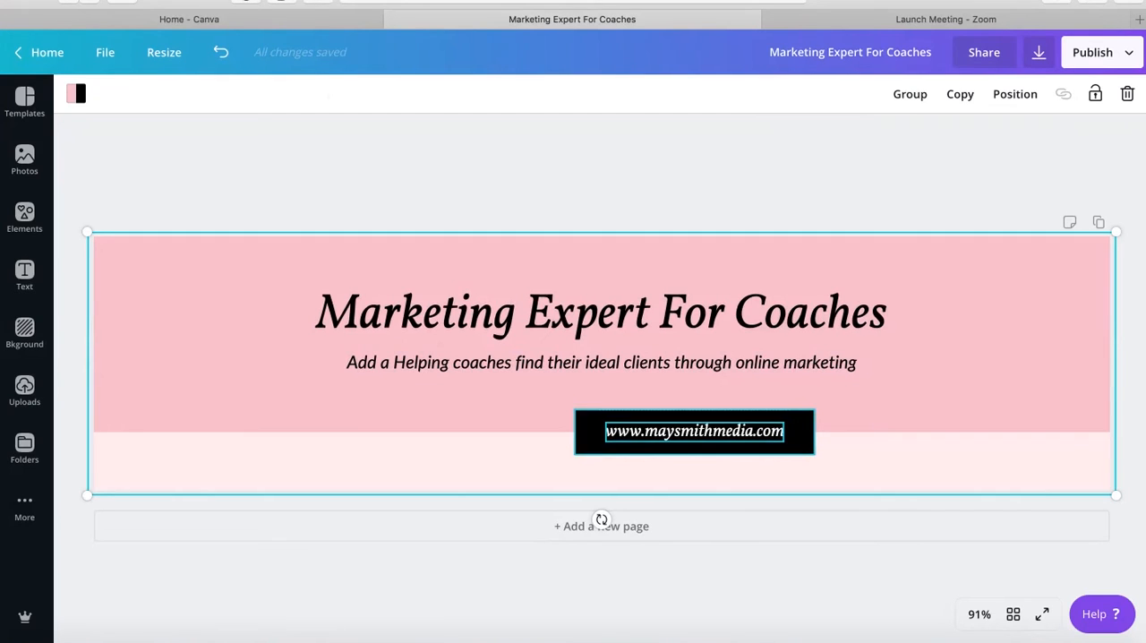
{"action": "left_click", "coordinate": [1015, 94]}
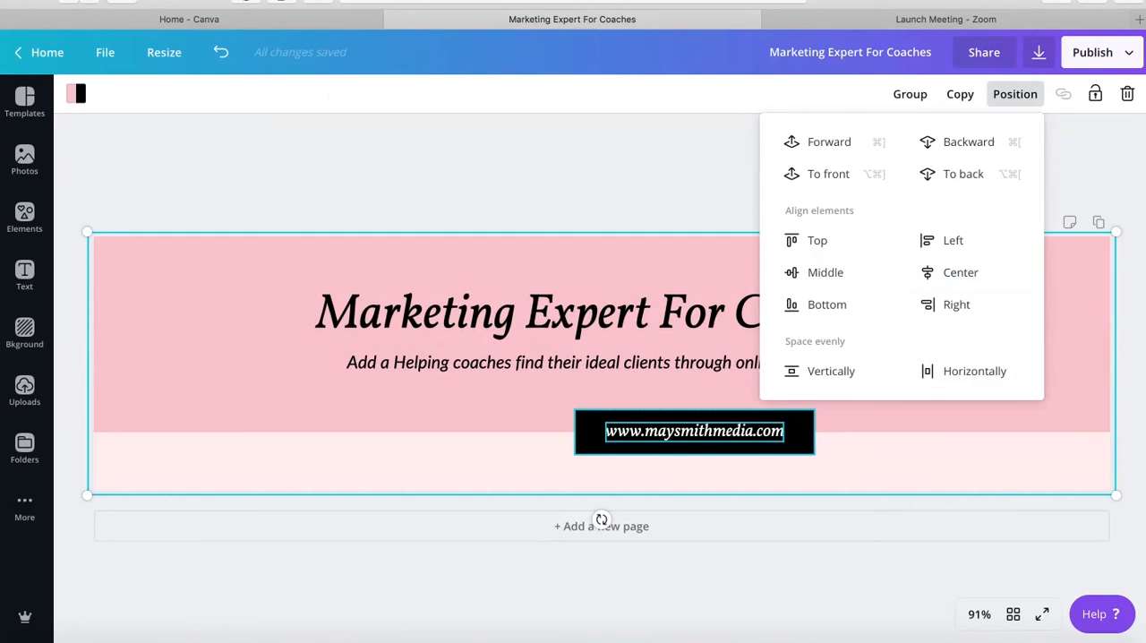
{"action": "left_click", "coordinate": [961, 272]}
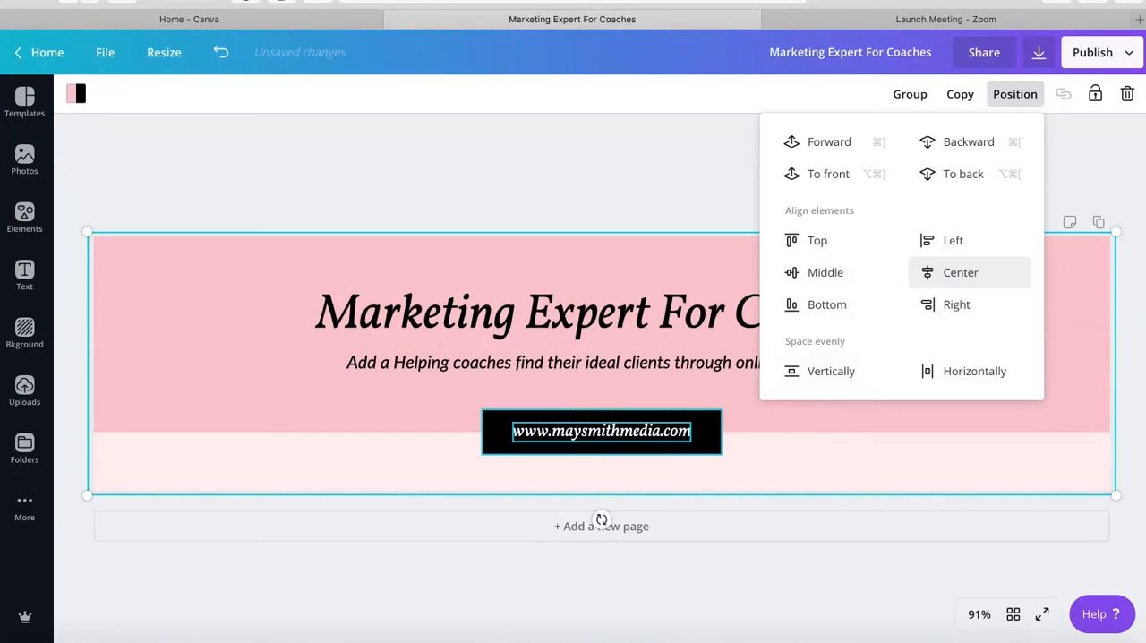
{"action": "left_click", "coordinate": [1085, 170]}
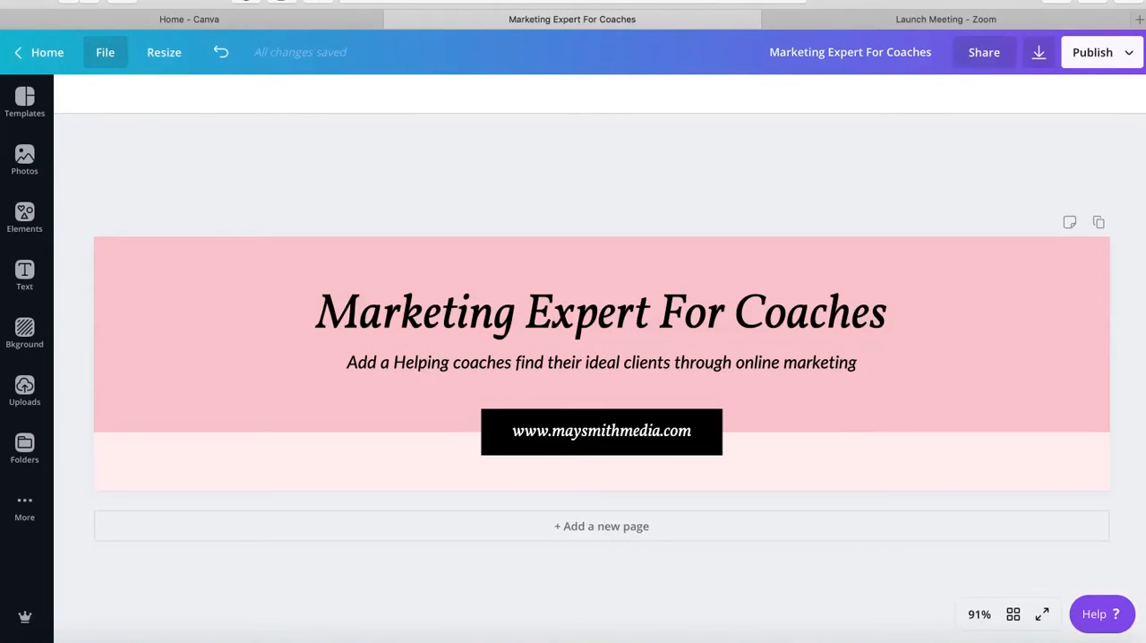
Step: Save the banner design and download it as a JPG file
{"action": "left_click", "coordinate": [105, 52]}
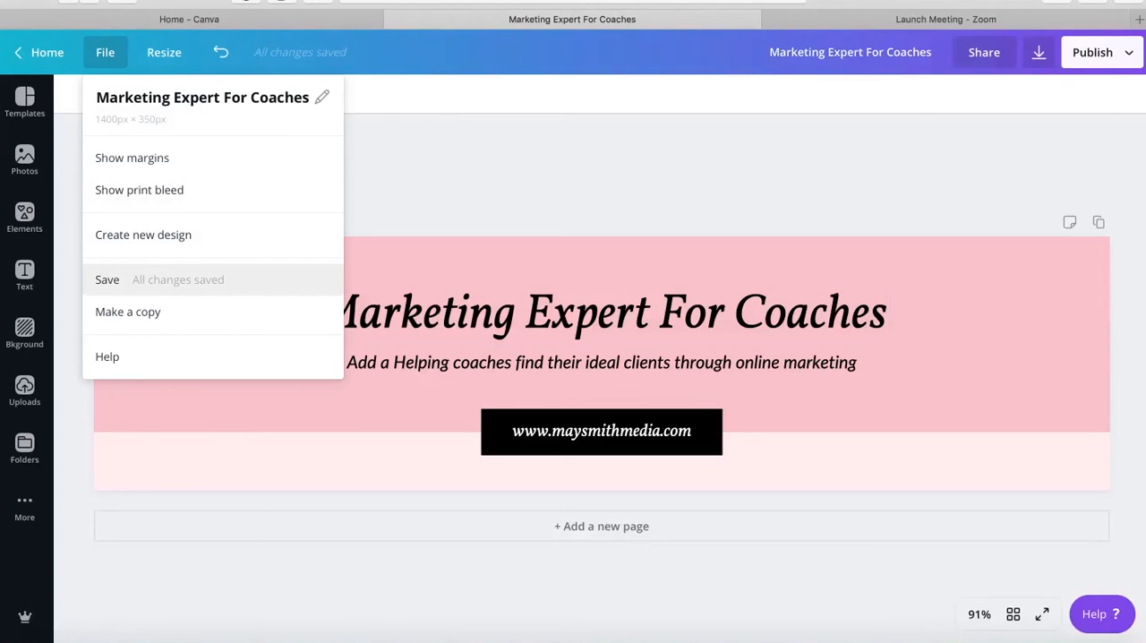
{"action": "left_click", "coordinate": [159, 280]}
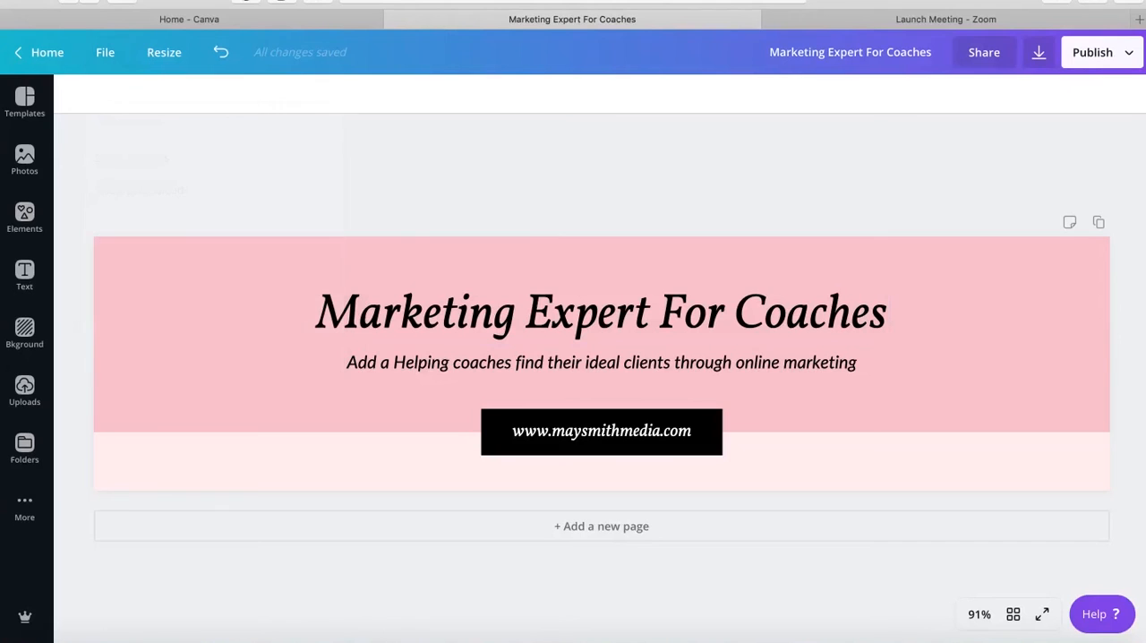
{"action": "left_click", "coordinate": [1101, 53]}
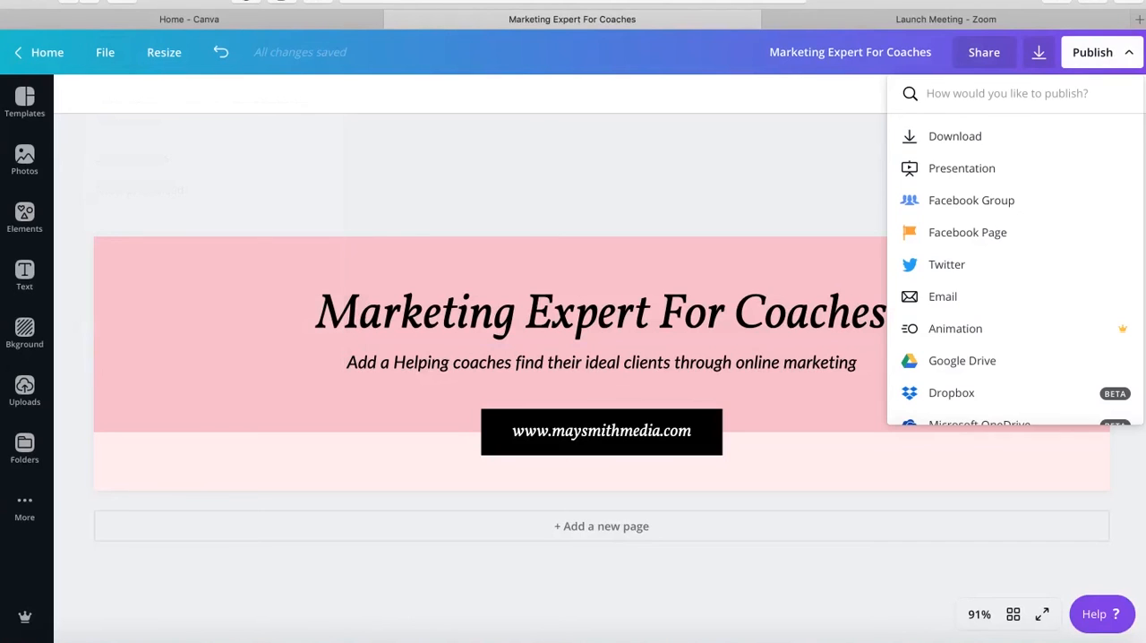
{"action": "left_click", "coordinate": [960, 136]}
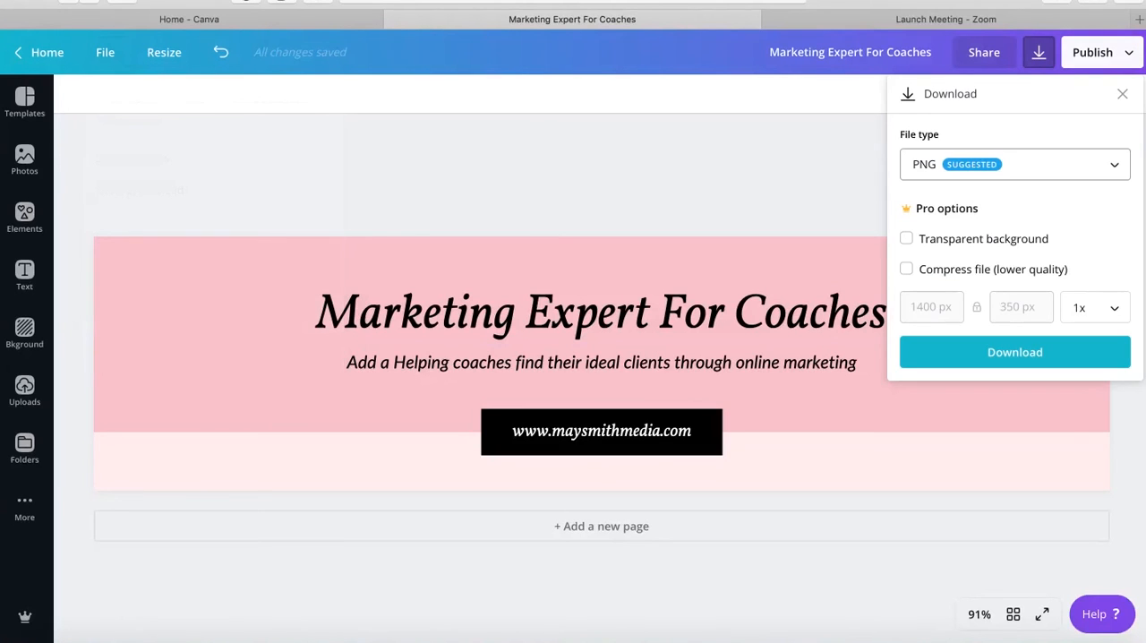
{"action": "left_click", "coordinate": [1016, 165]}
{"action": "left_click", "coordinate": [1015, 172]}
{"action": "left_click", "coordinate": [1016, 164]}
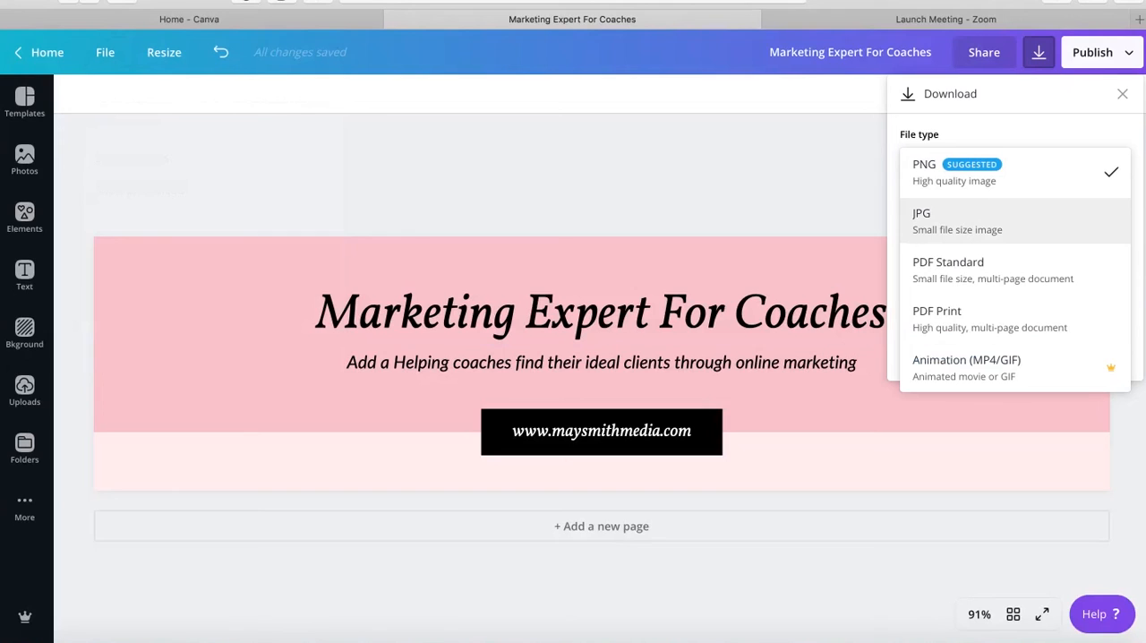
{"action": "left_click", "coordinate": [1016, 222]}
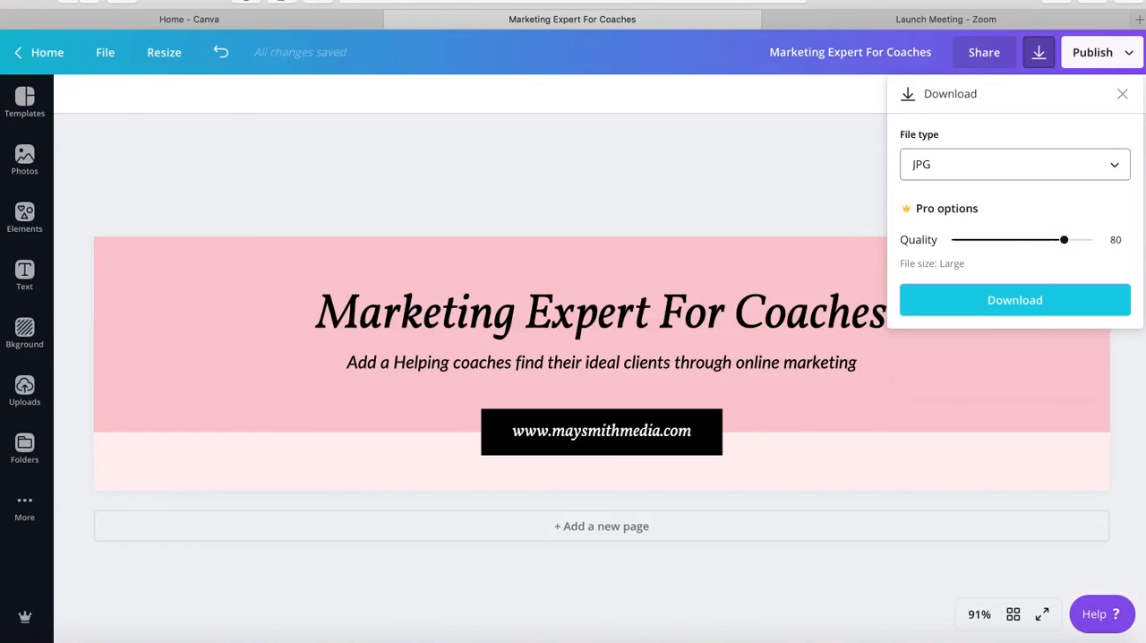
{"action": "left_click", "coordinate": [1016, 300]}
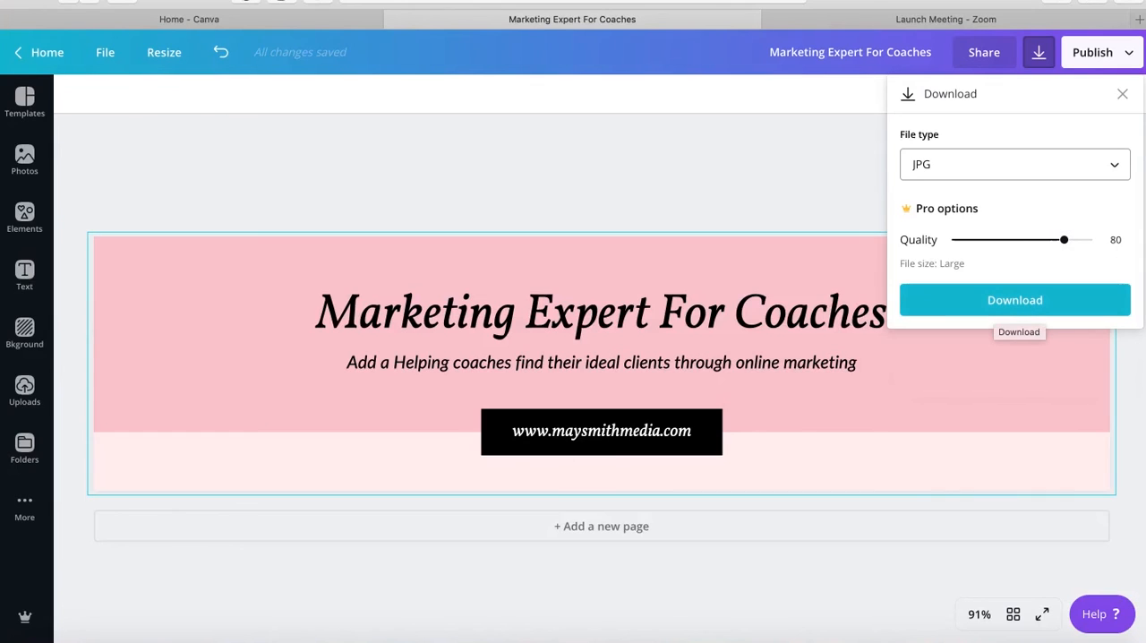